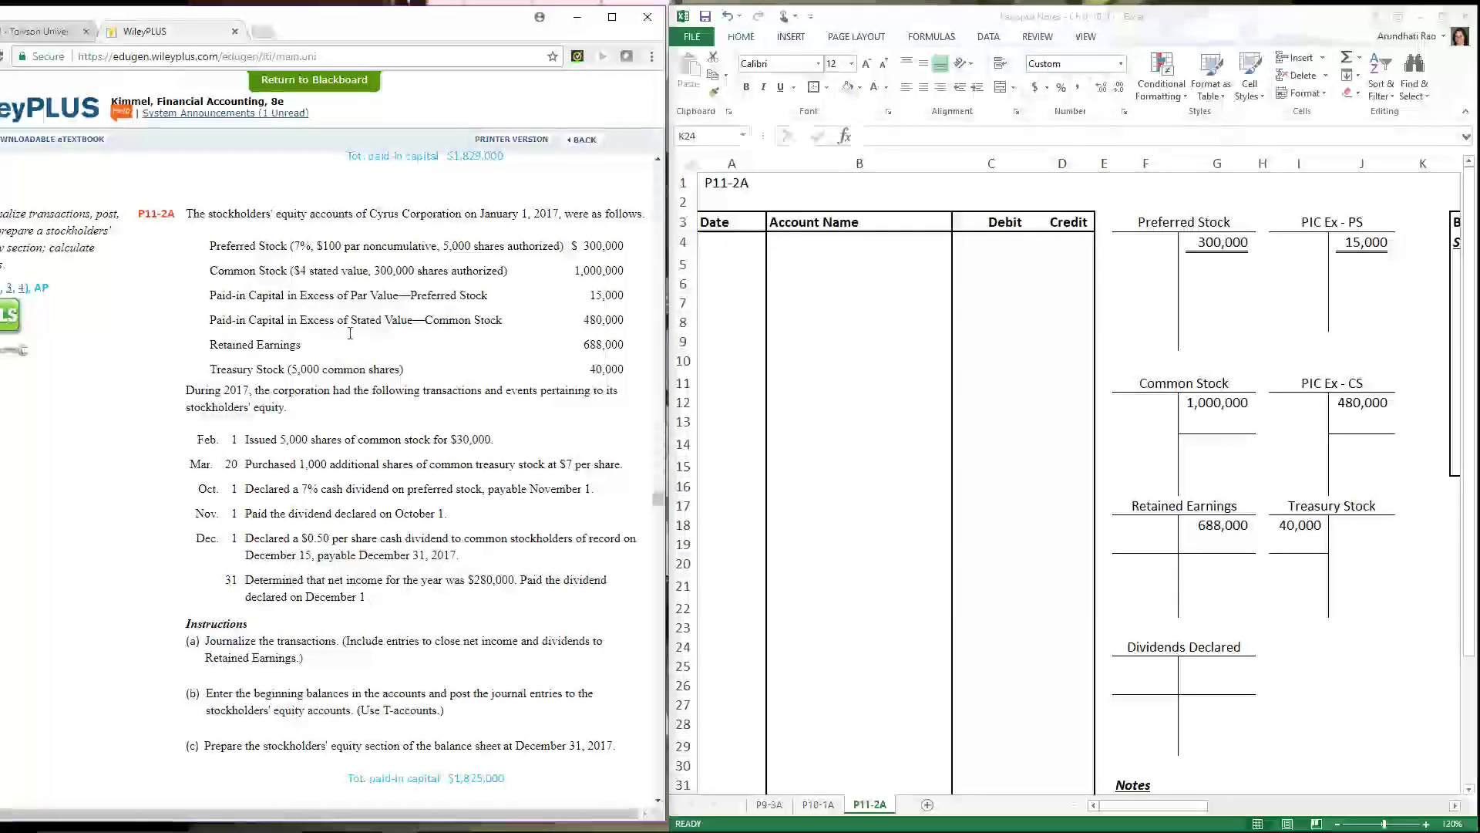
- Switch to the Excel workbook and make the hidden authorized and issued preferred share counts in I32:I33 readable with black font color
key(alt+Tab)
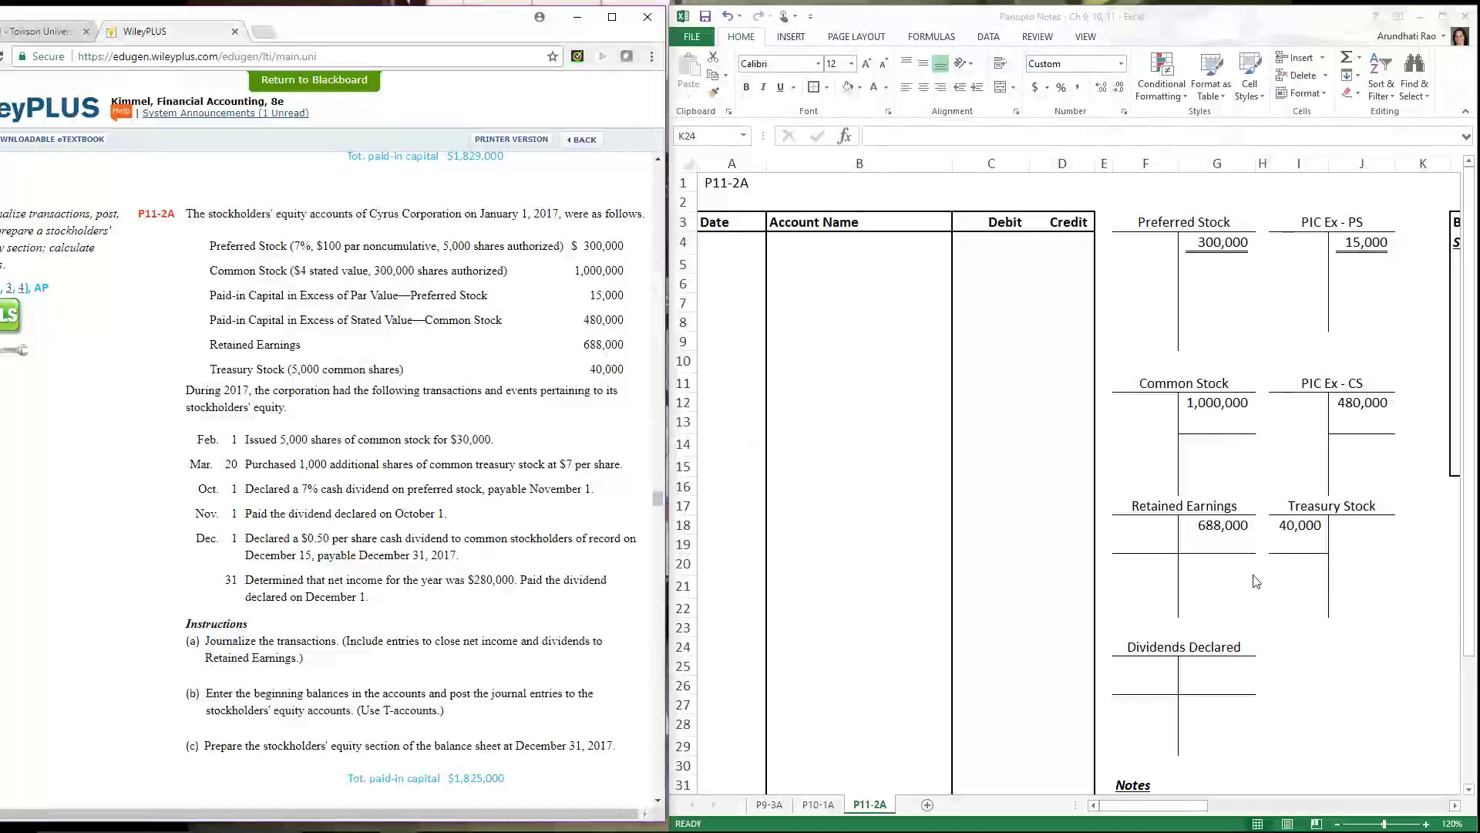
key(alt+Tab)
scroll(1257, 703, down, 3)
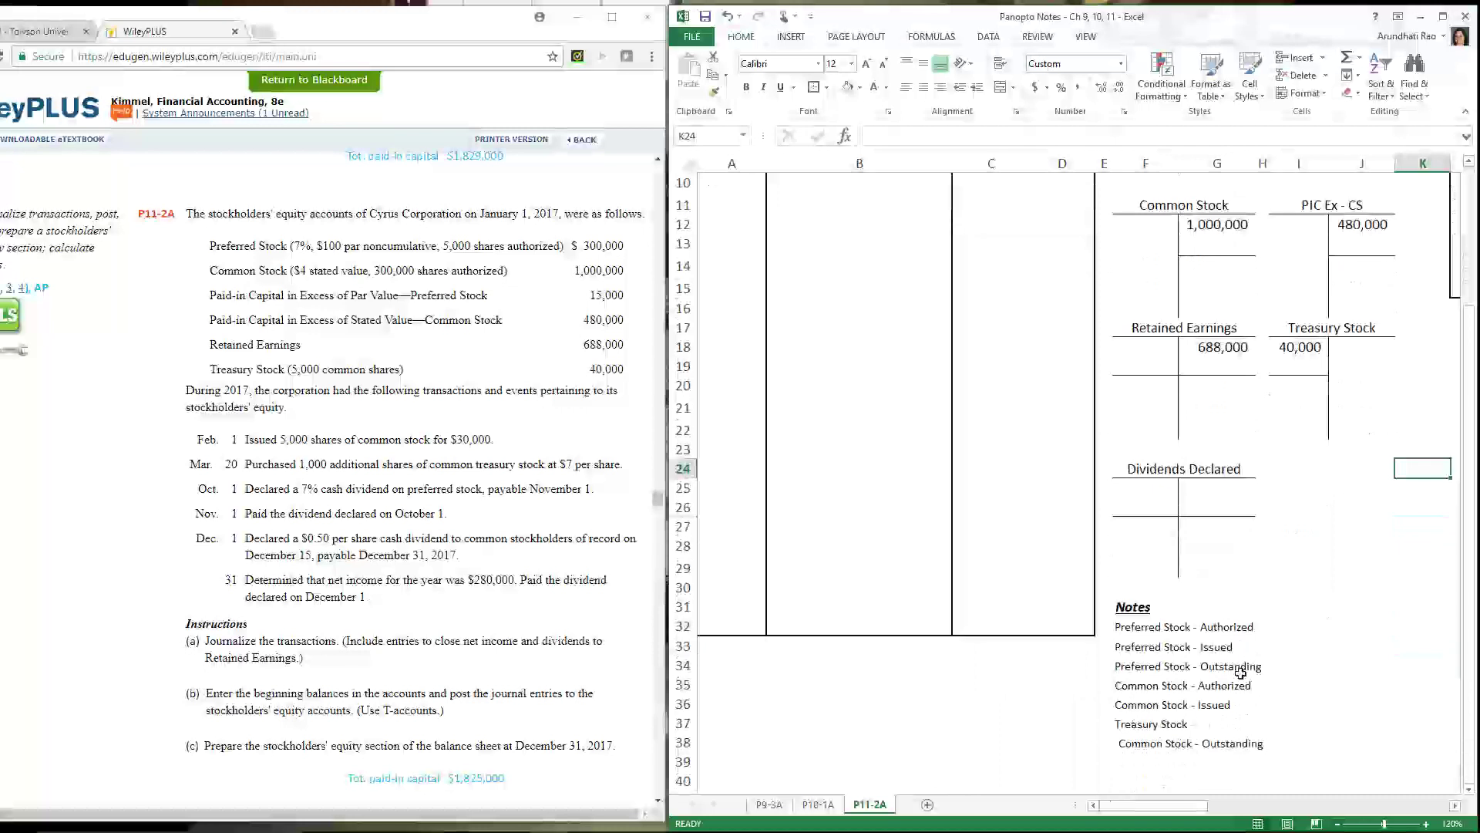
click(1223, 628)
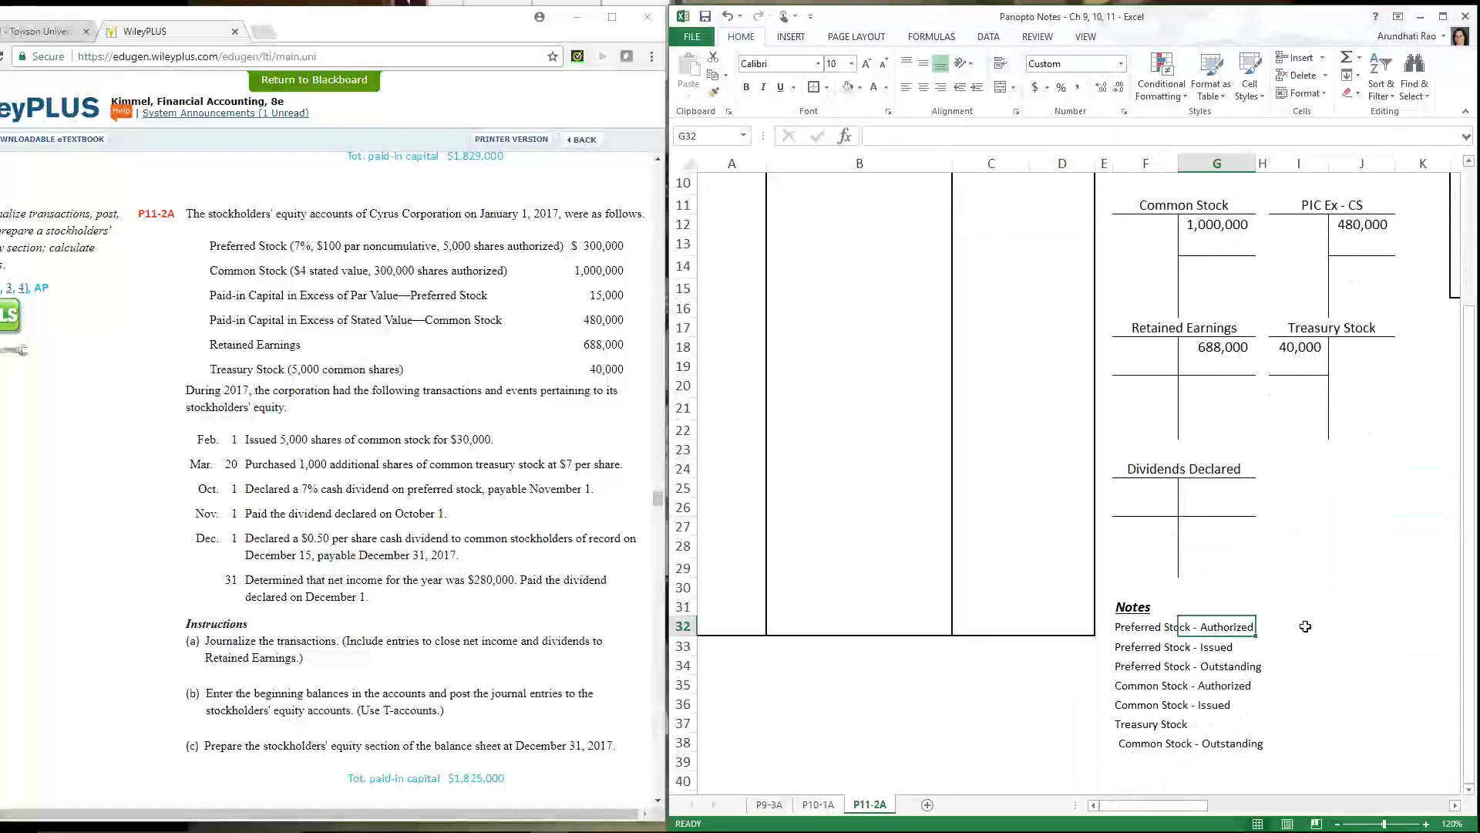
click(1280, 624)
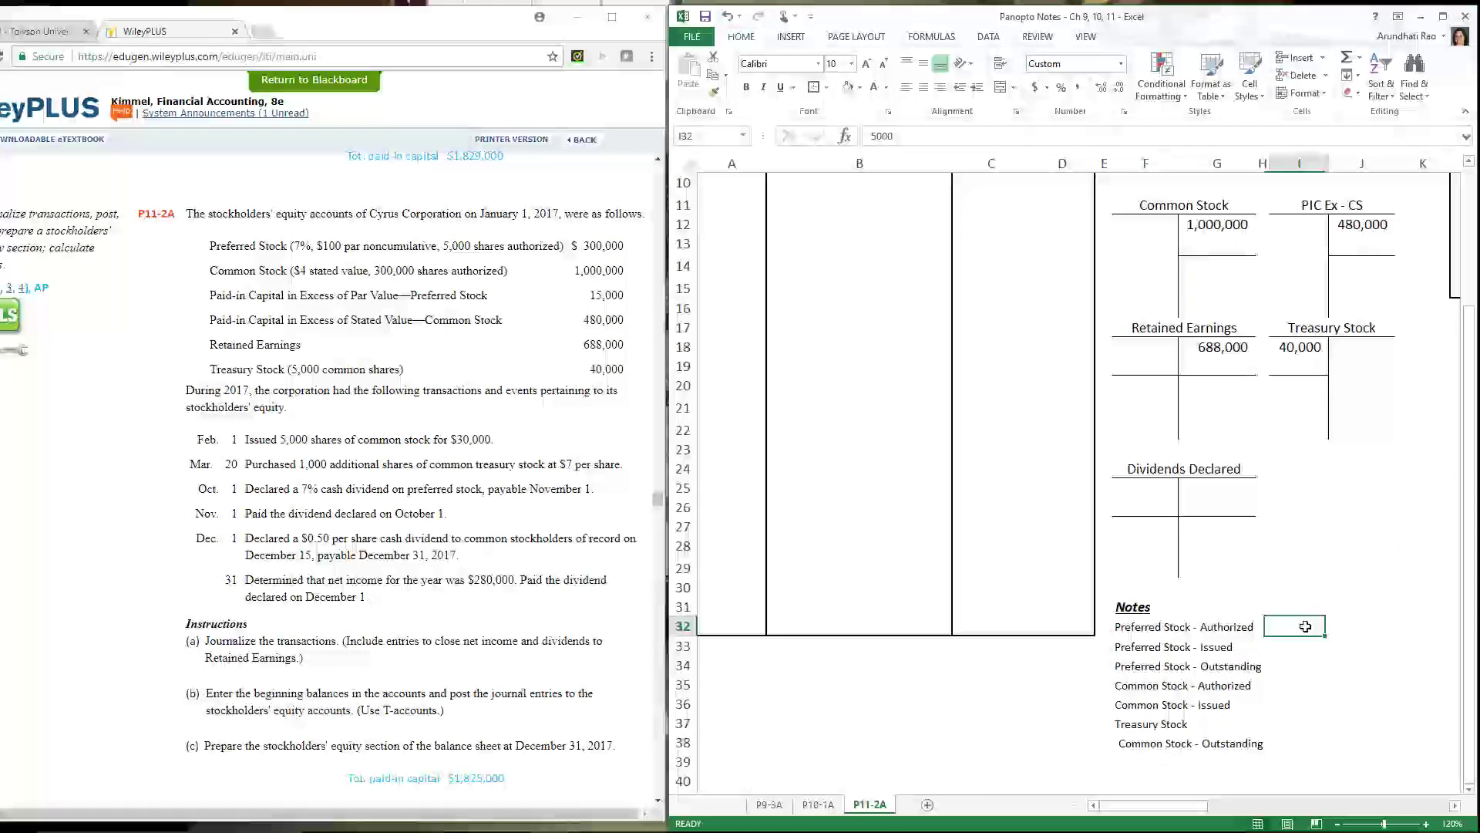
click(887, 87)
click(892, 116)
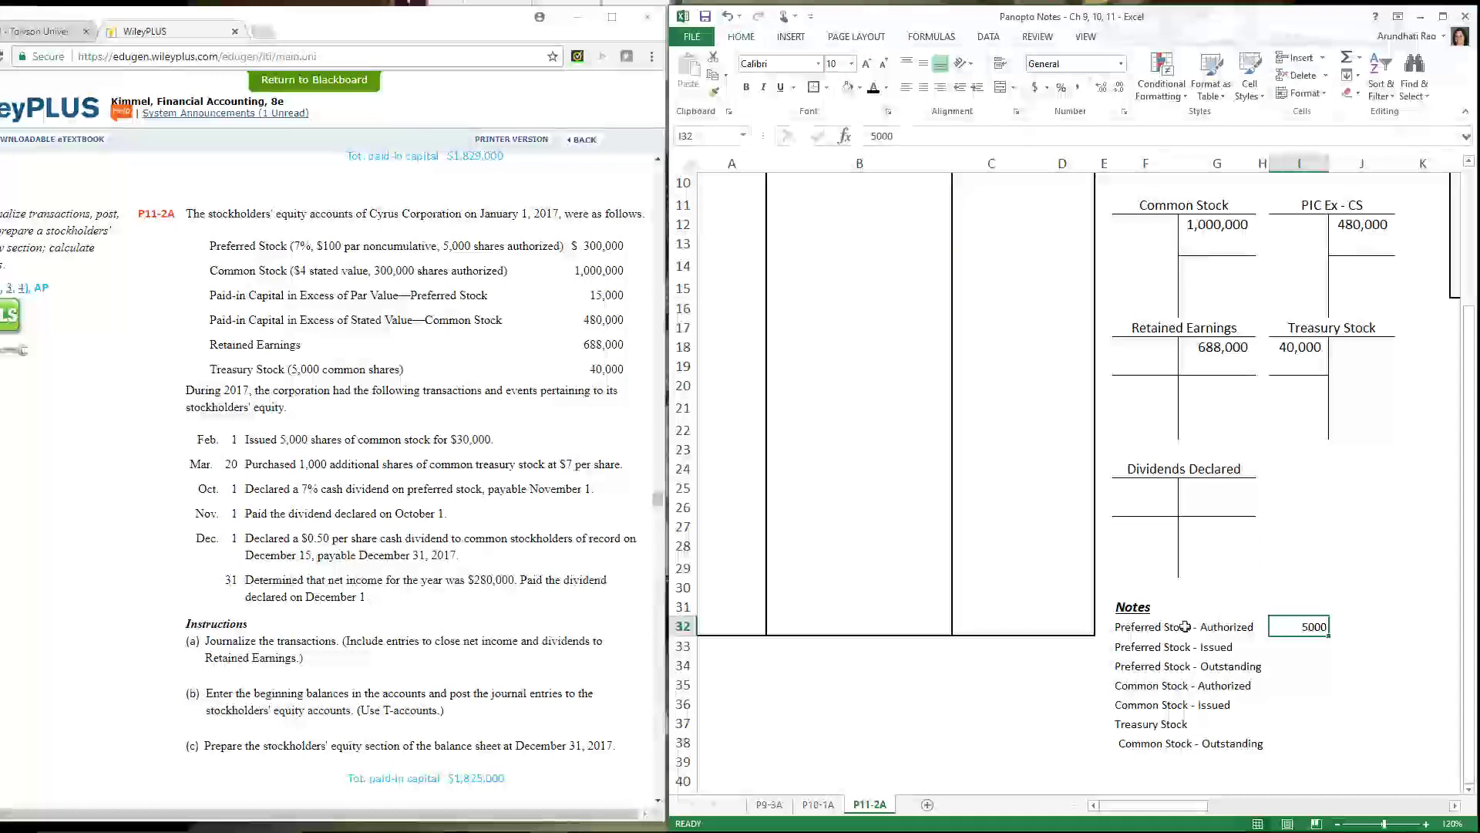
click(1302, 652)
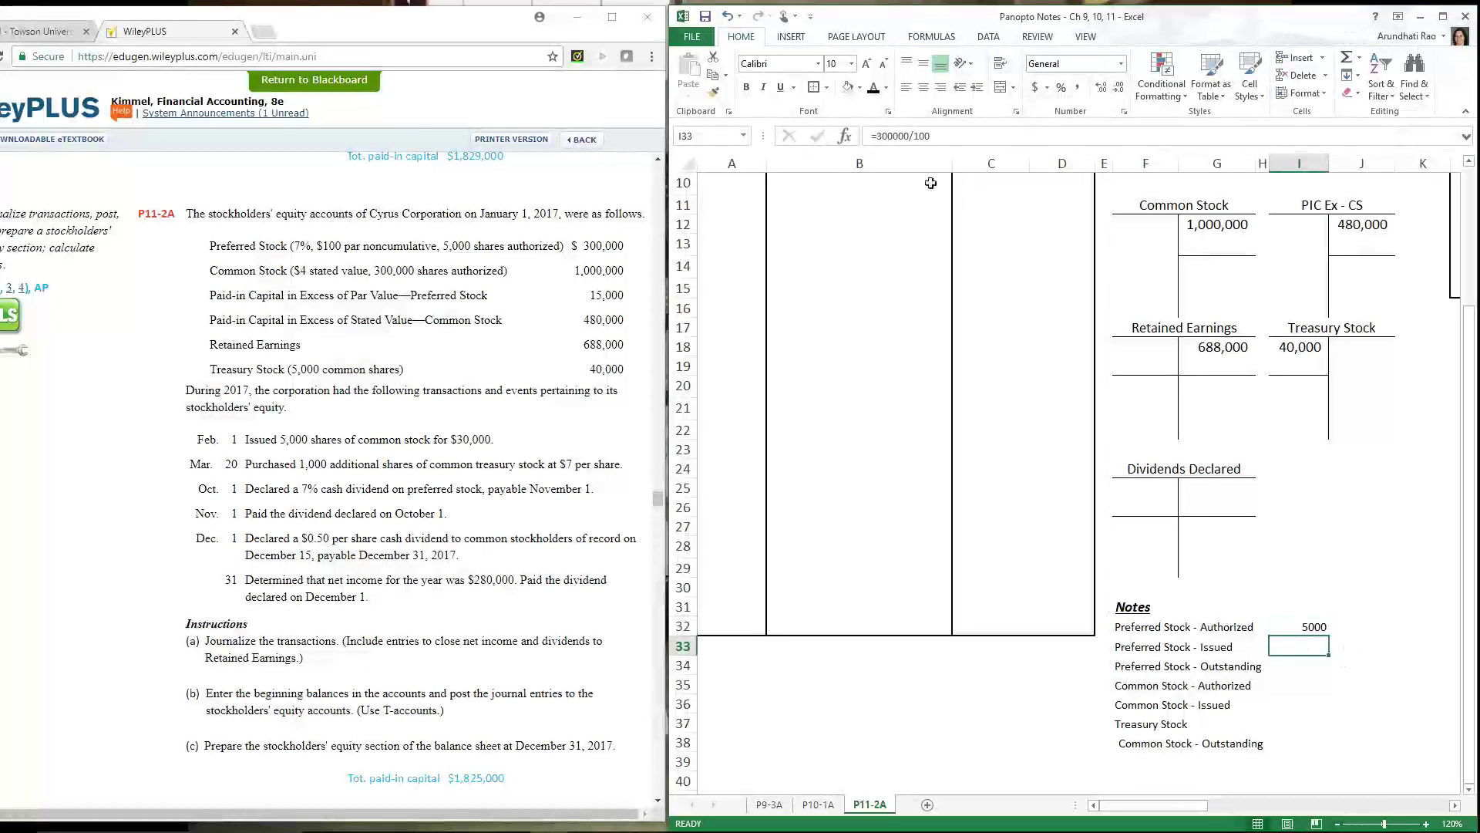
click(875, 89)
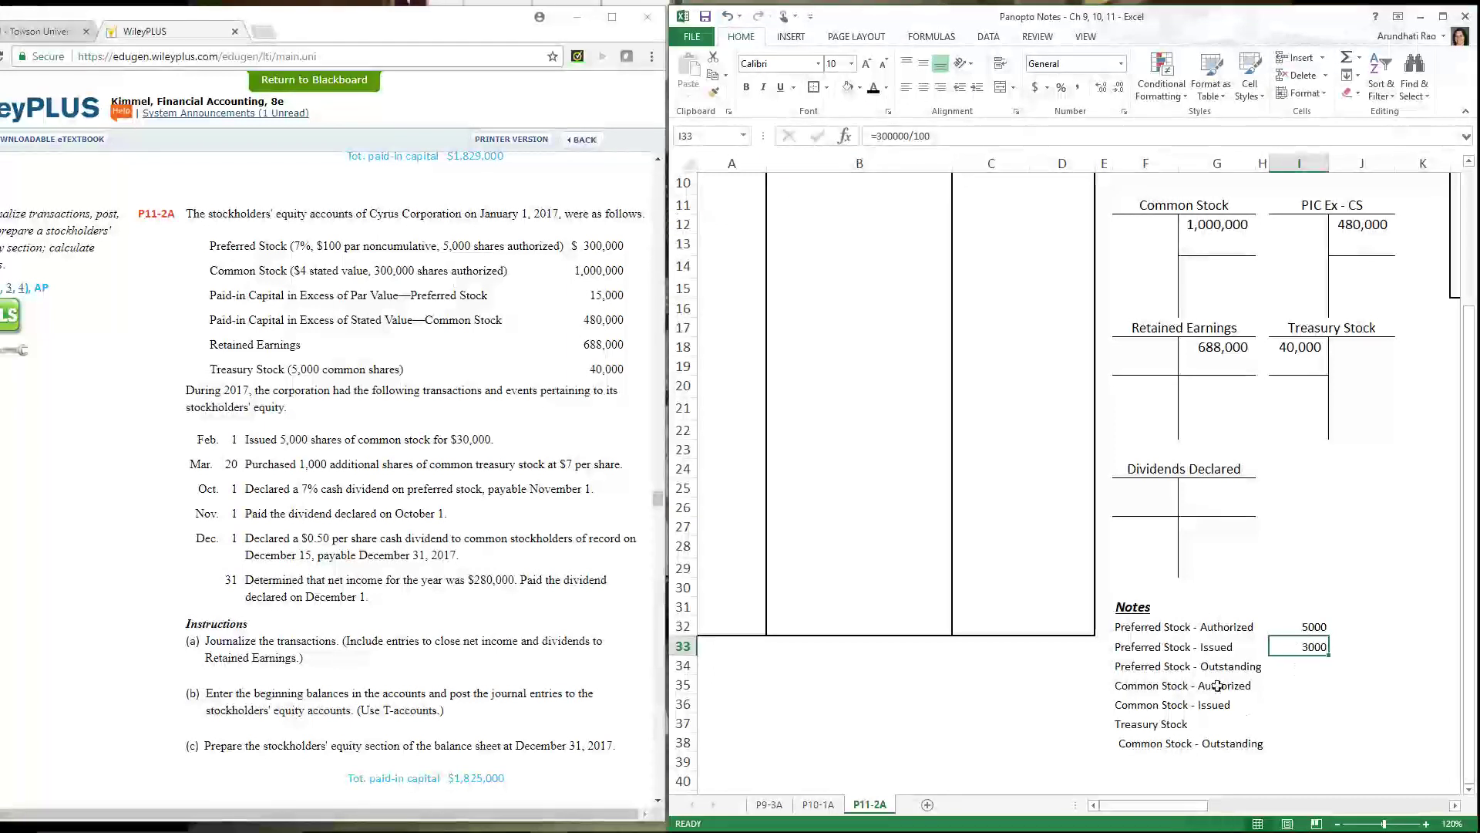
click(991, 723)
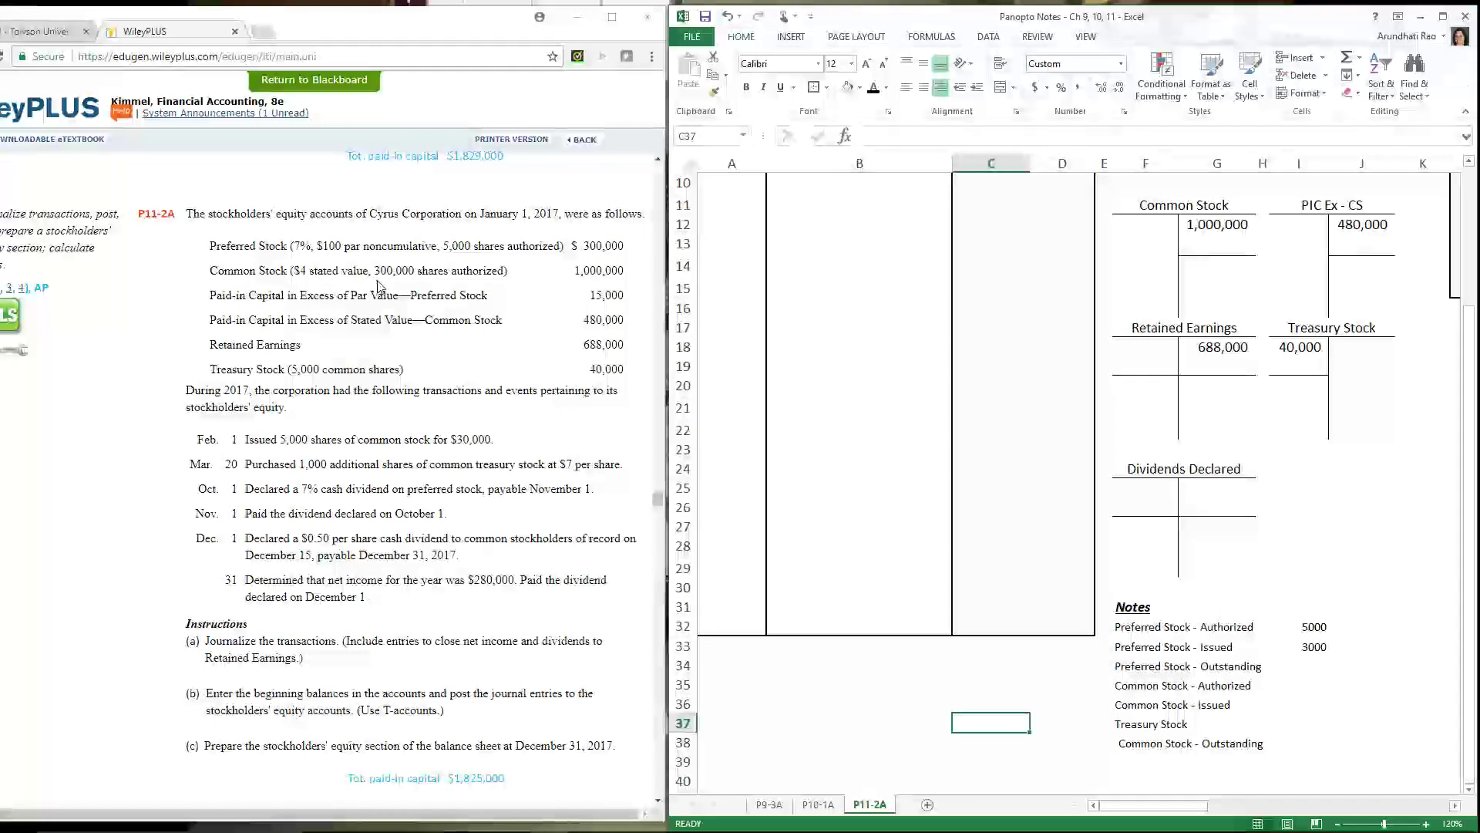
- Apply black font color to the hidden common stock authorized, common stock issued and treasury stock share counts in I35:I37
click(1308, 692)
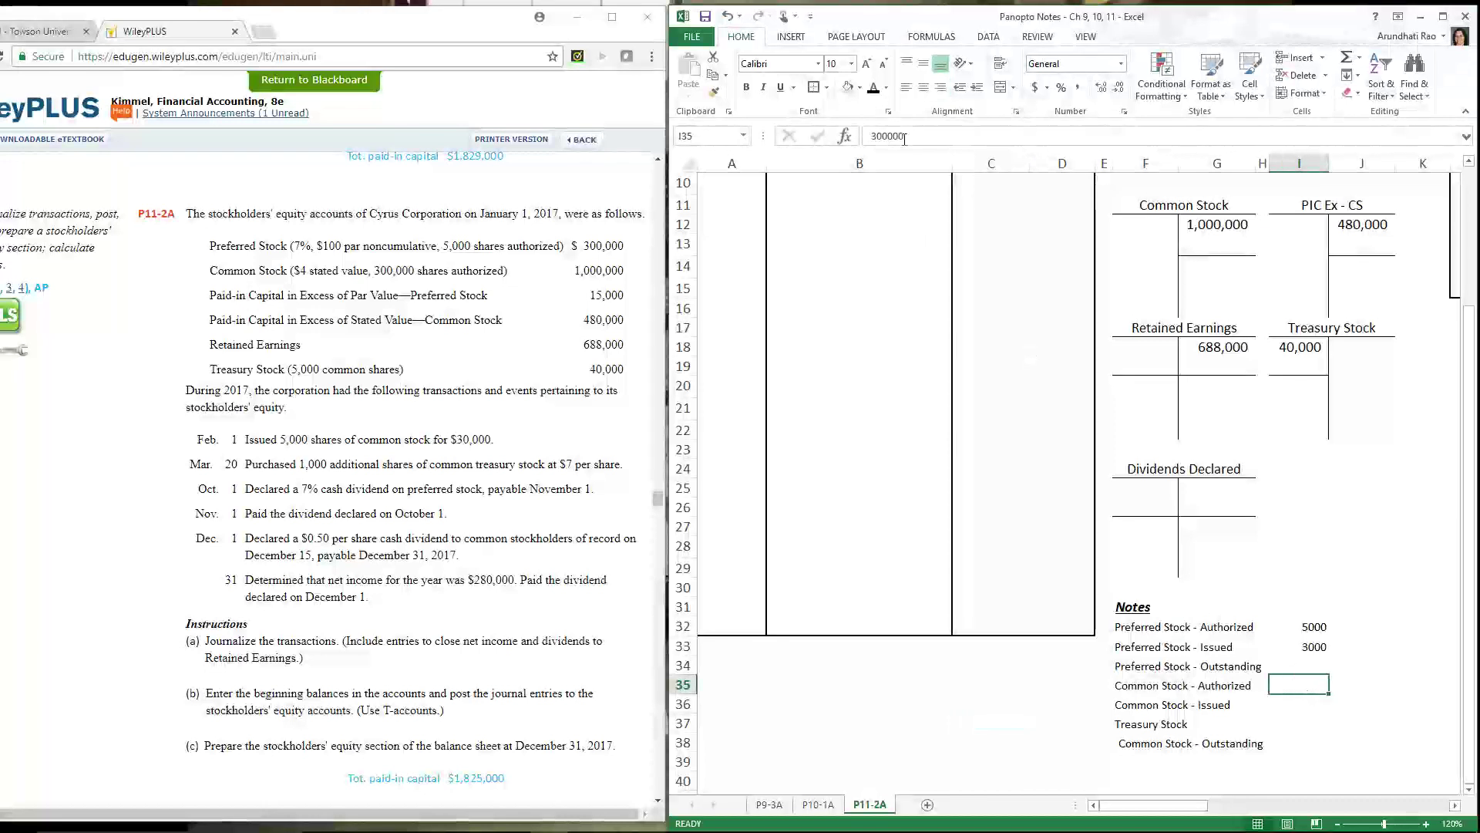
click(874, 89)
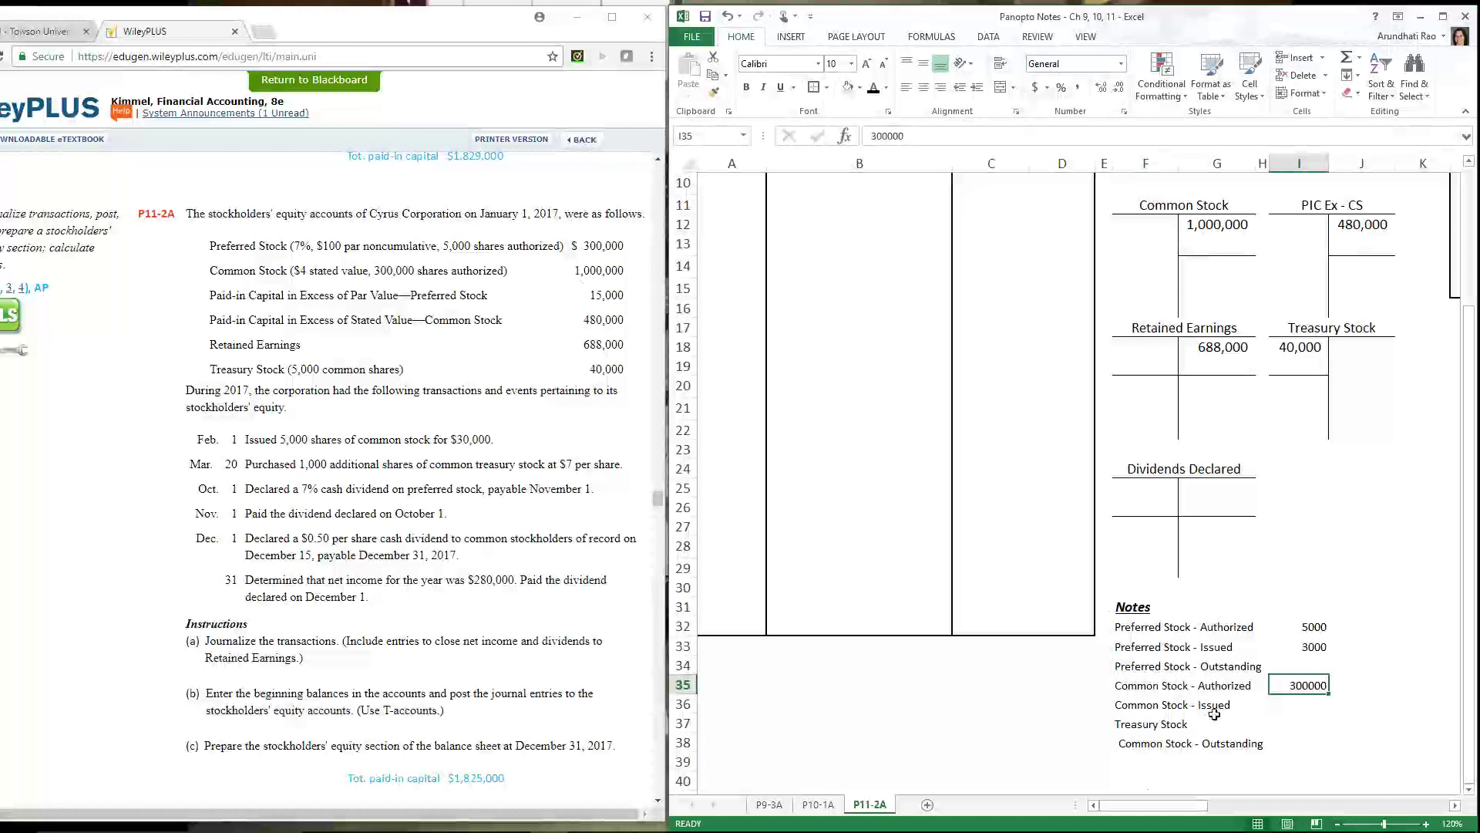
key(Return)
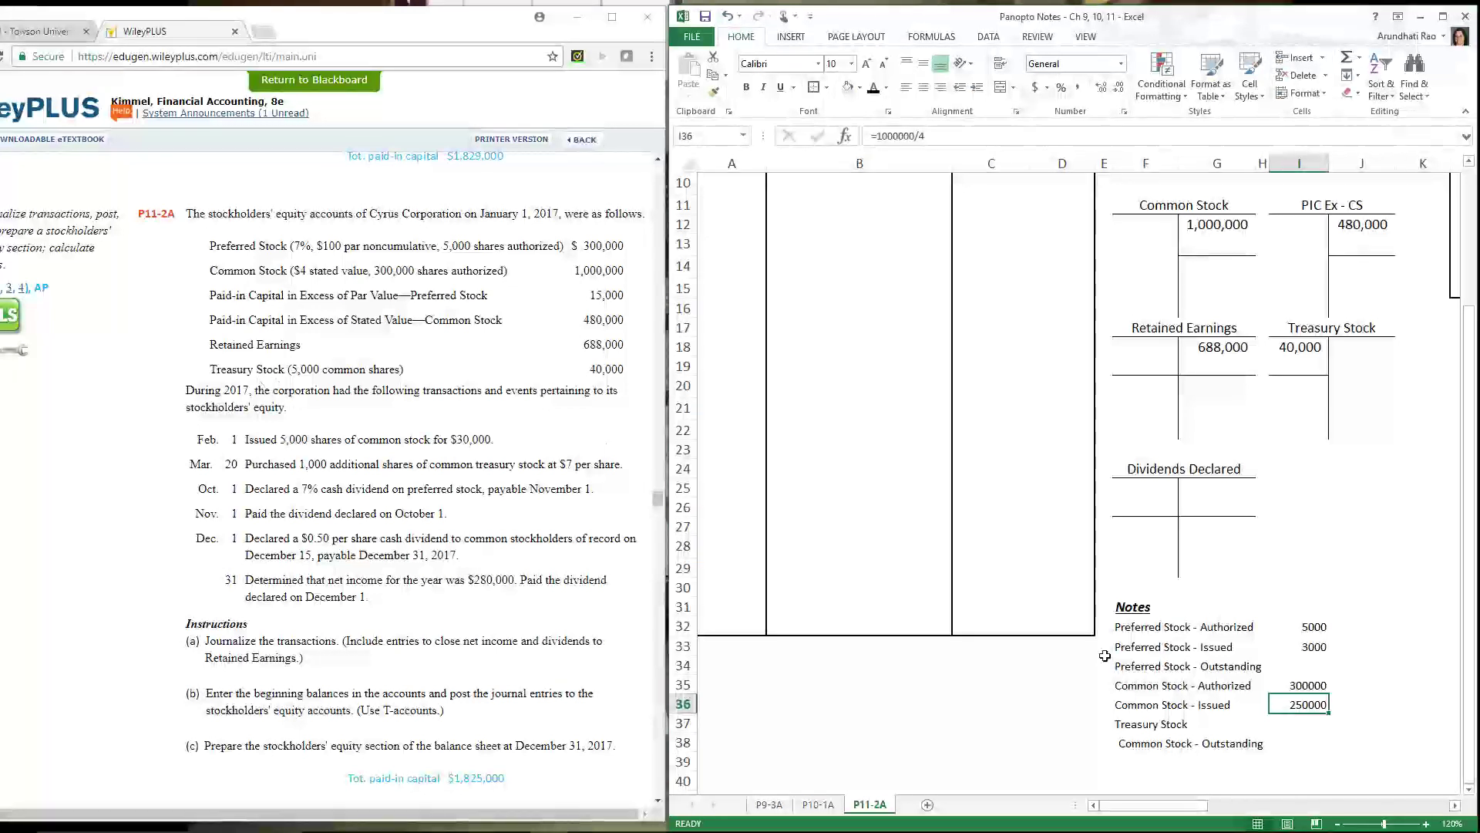
click(1310, 727)
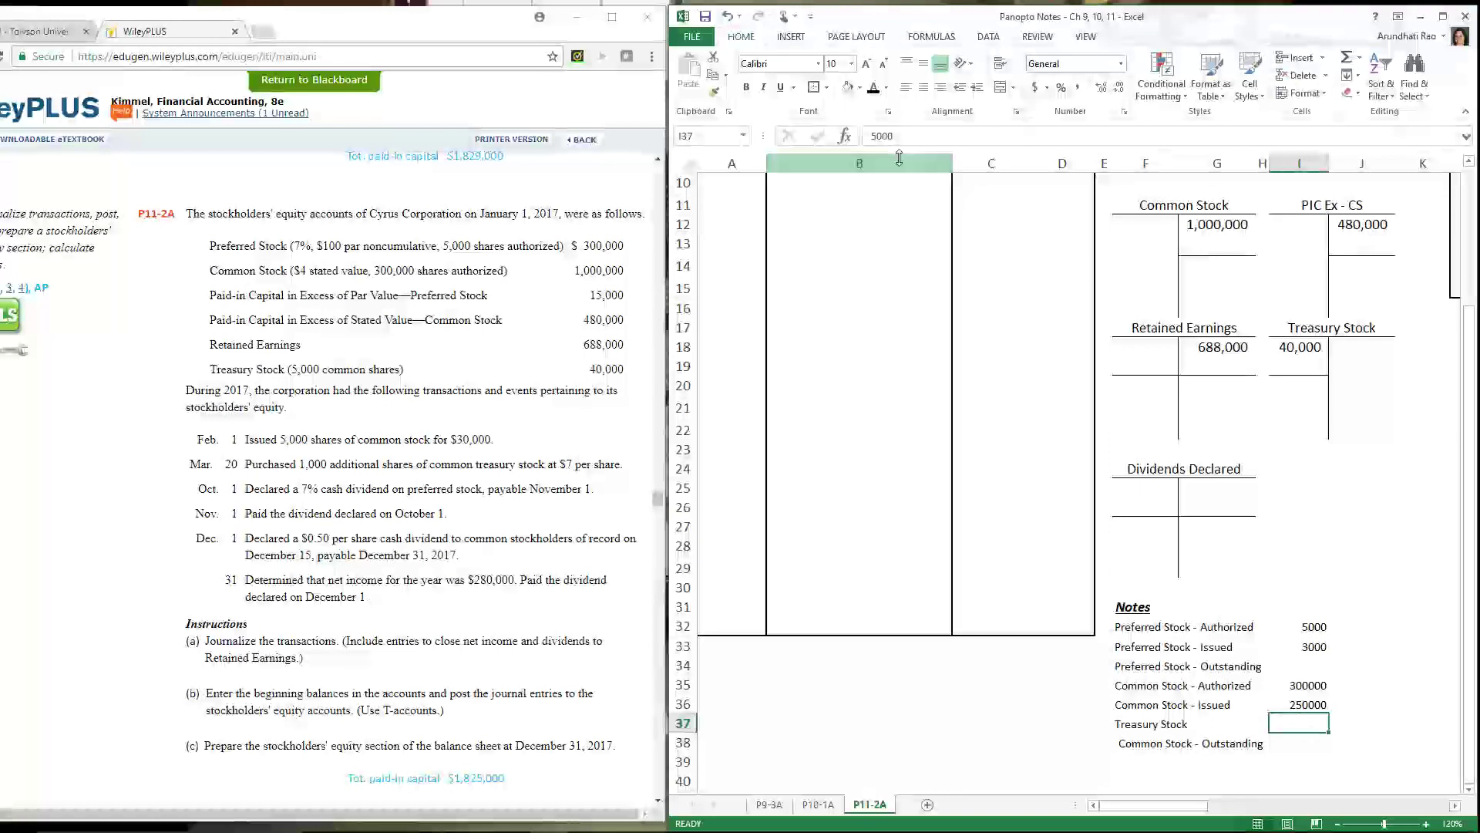
click(873, 92)
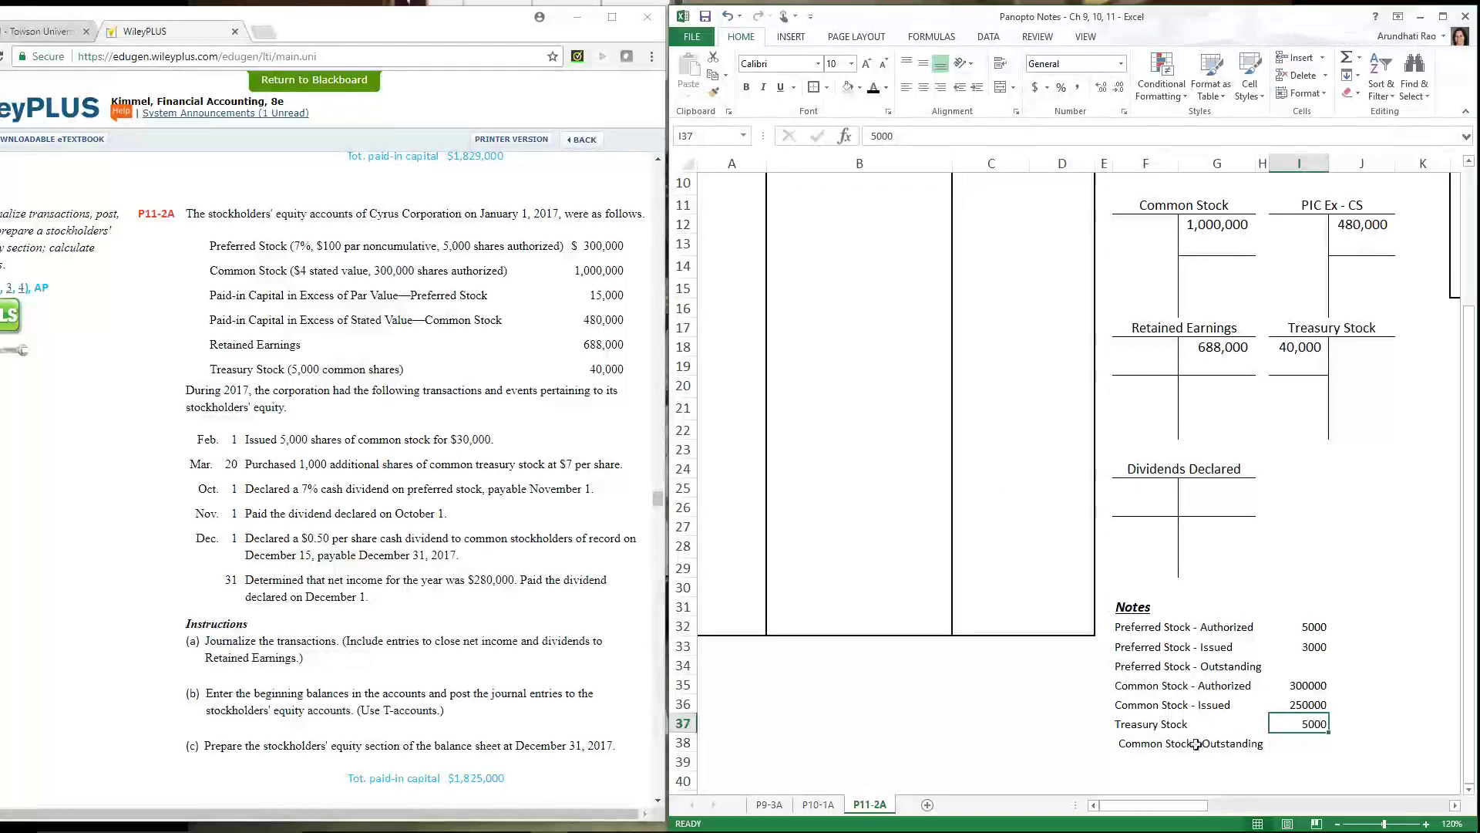
- Apply black font color to the hidden outstanding share counts for common stock in I38 and preferred stock in I34
click(1313, 745)
click(876, 91)
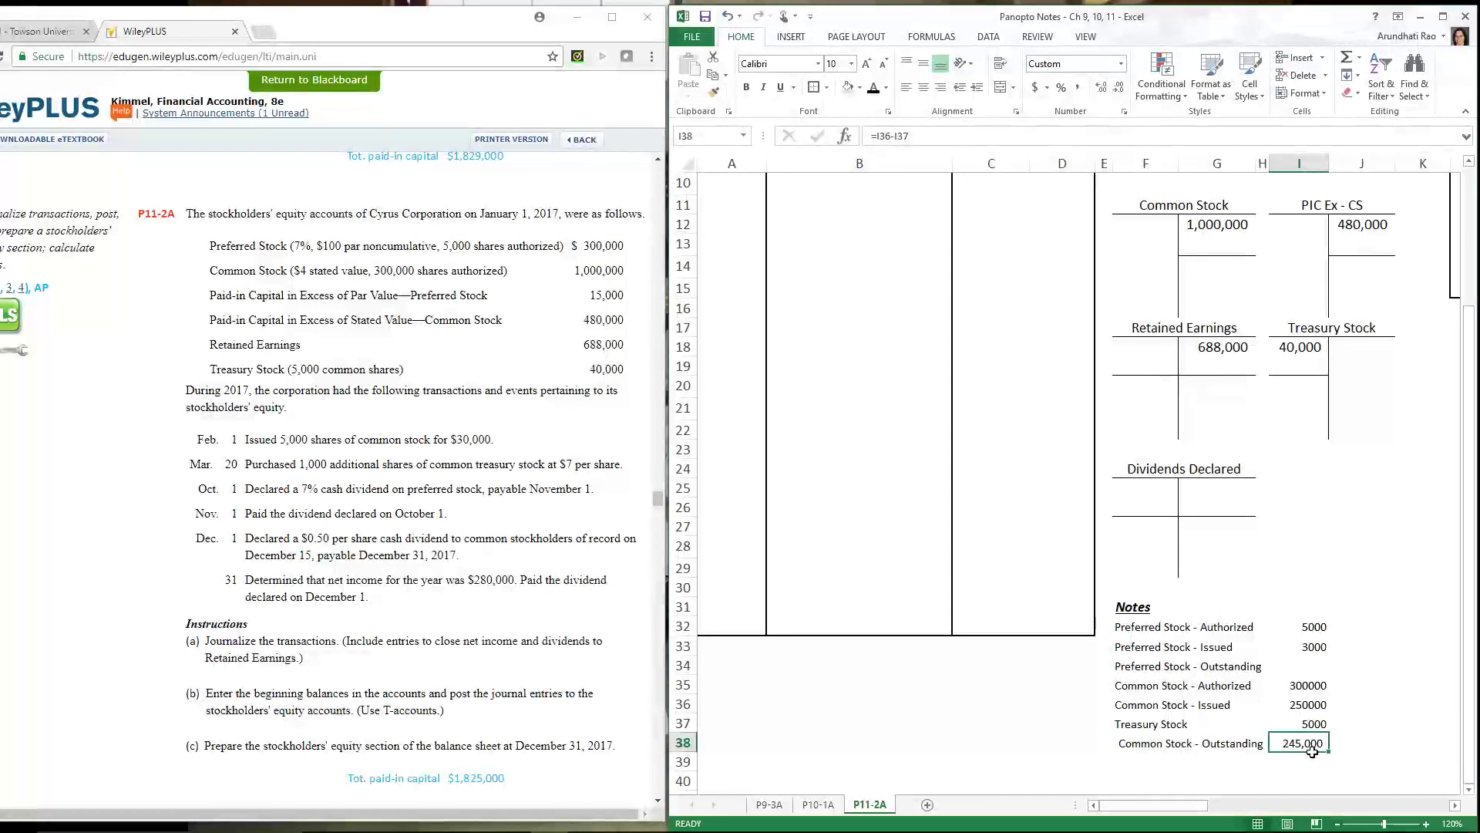
click(1255, 746)
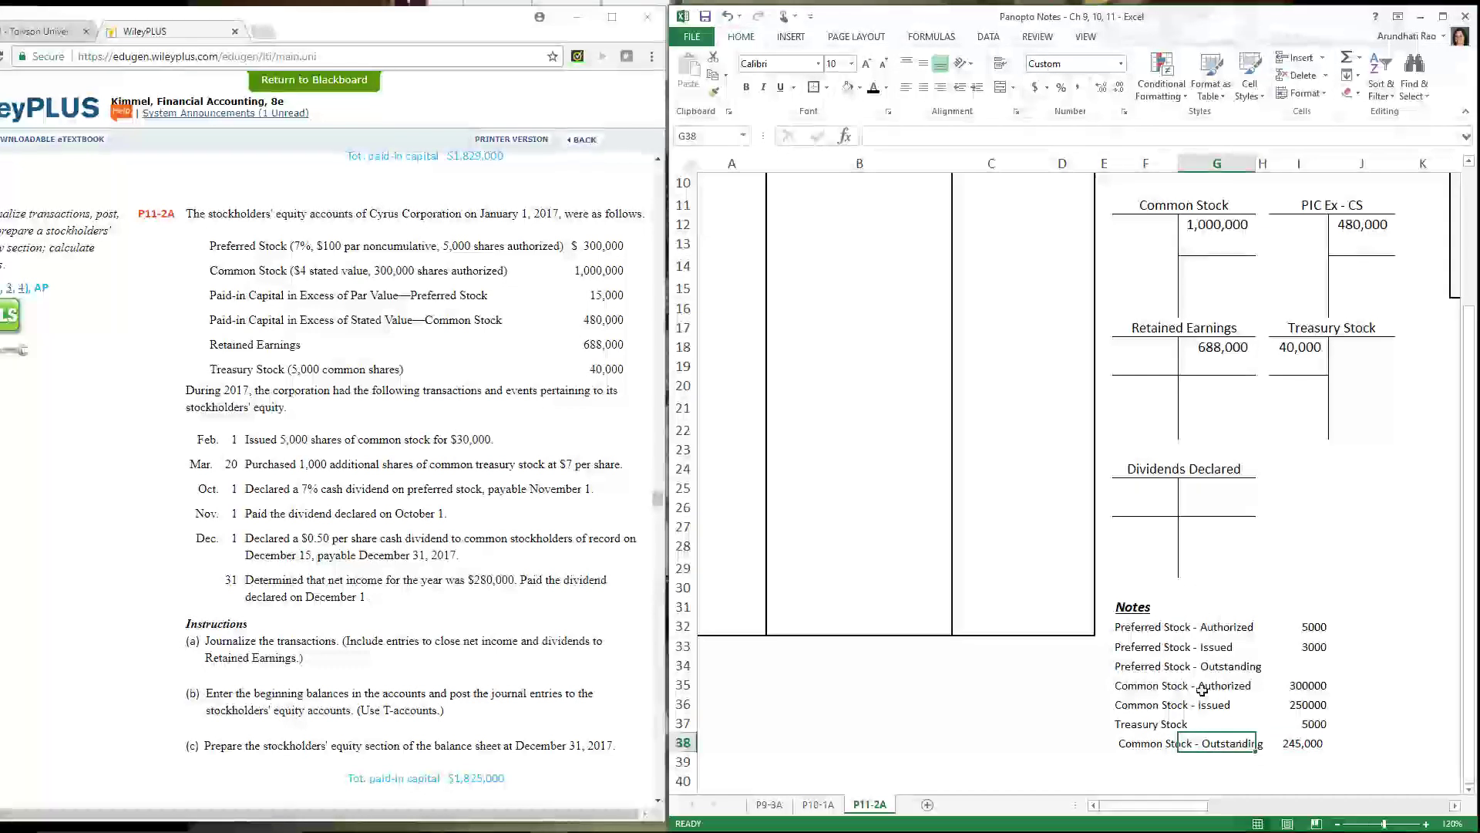
click(1141, 705)
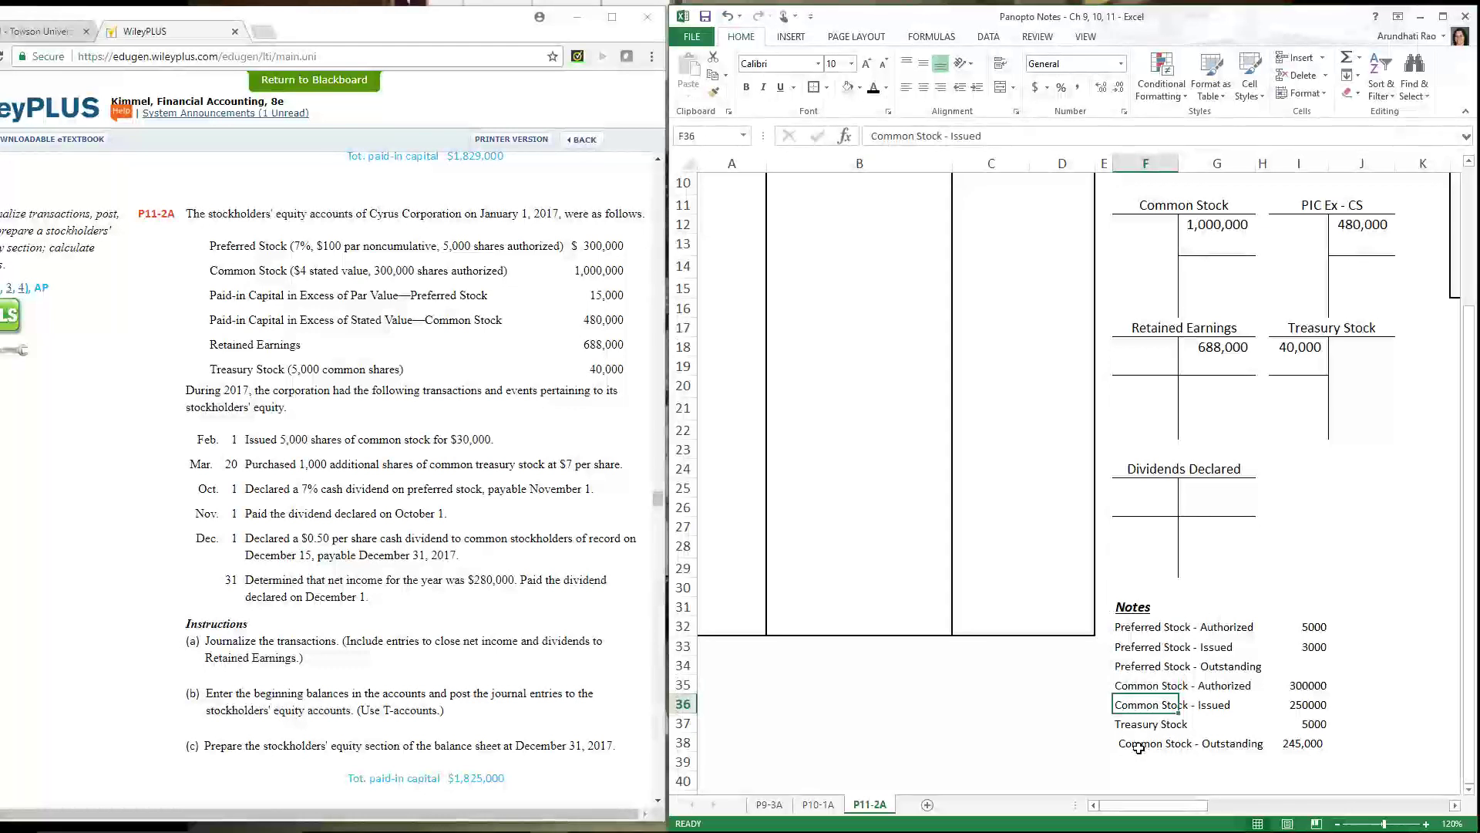
click(1140, 742)
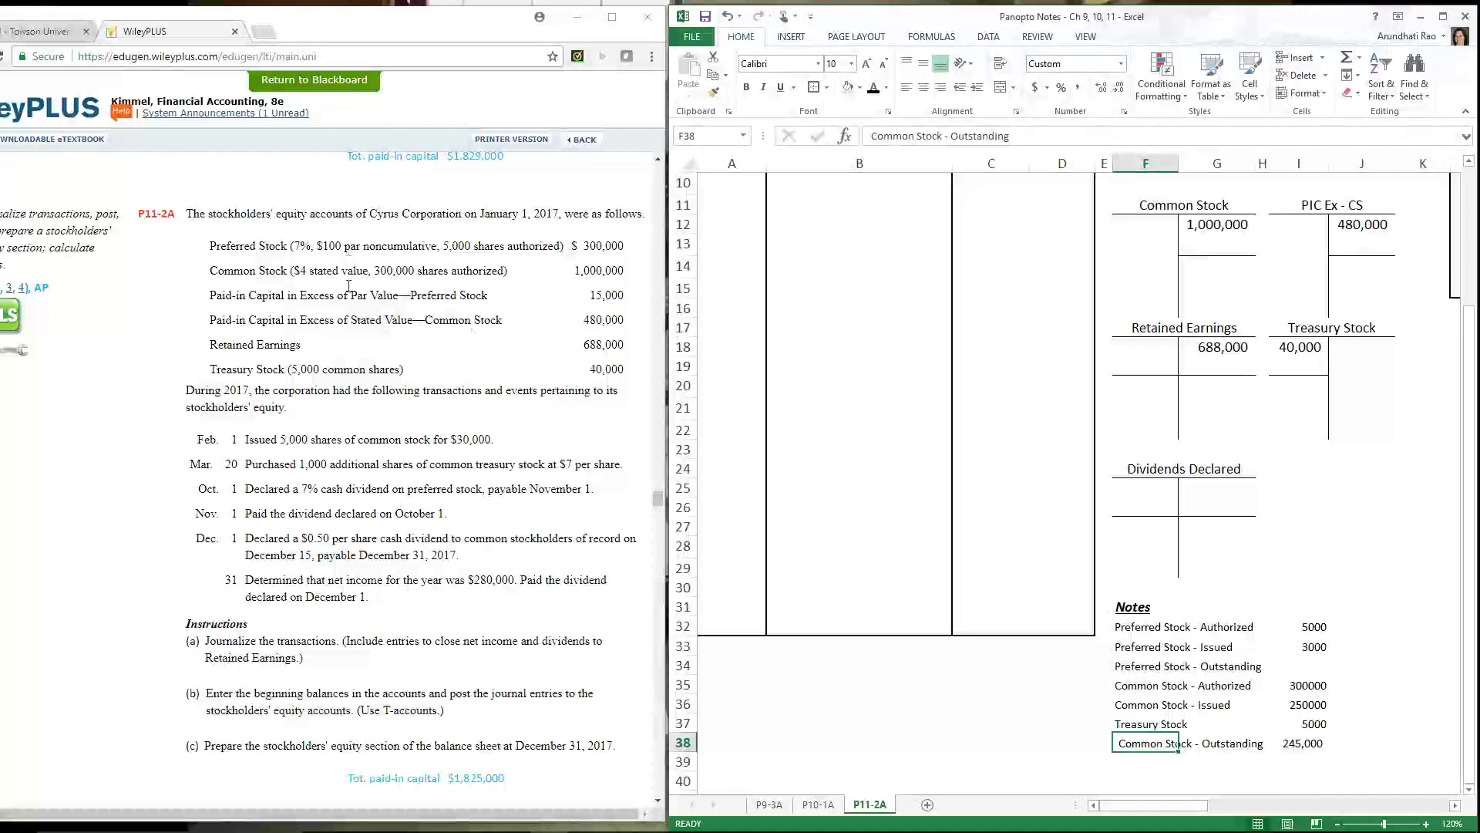
click(1311, 667)
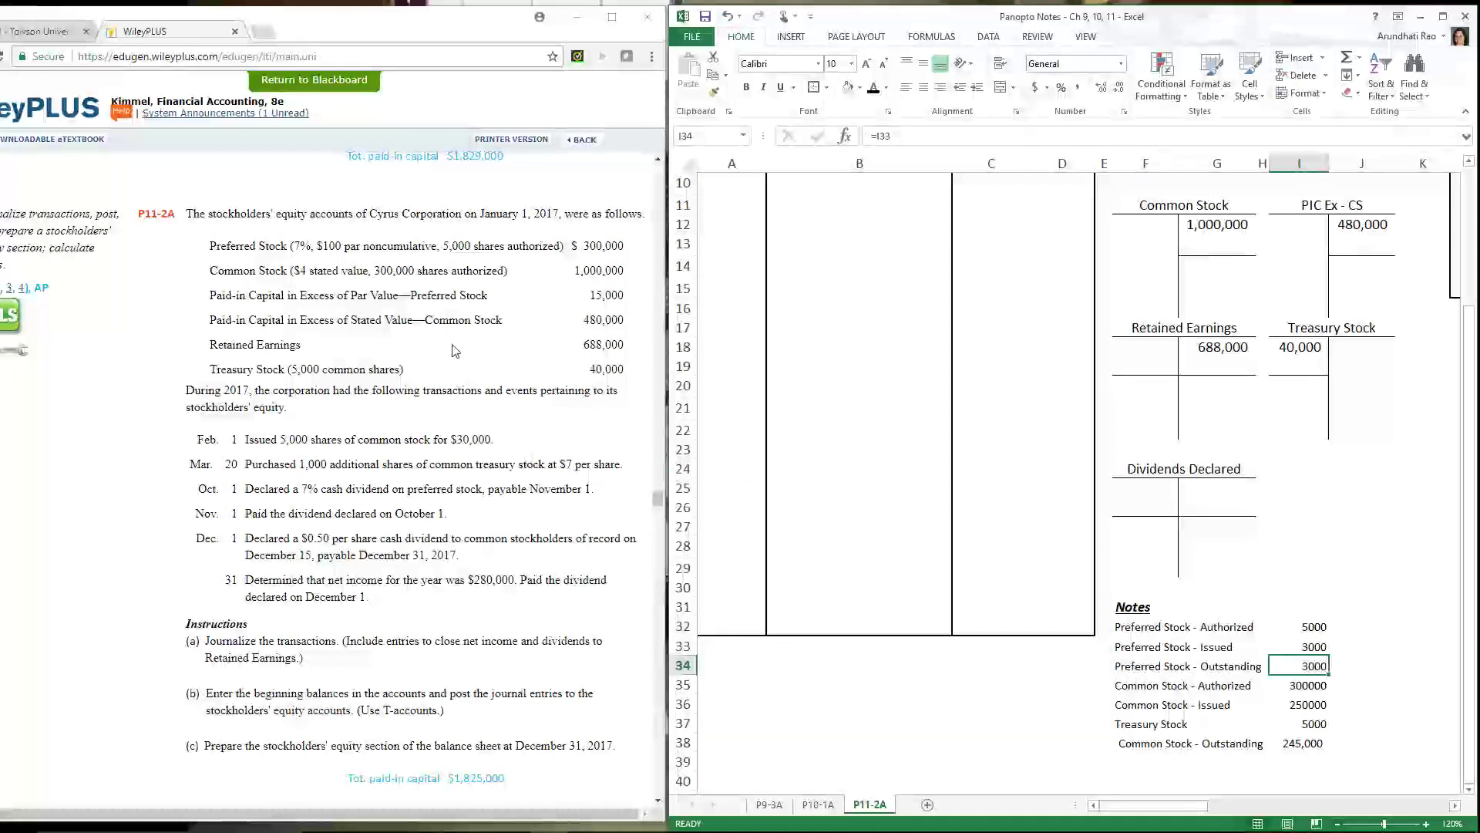
- Reveal the February 1 journal date, the Cash account name and its 30,000 debit in row 4 using black font color
scroll(1179, 718, up, 3)
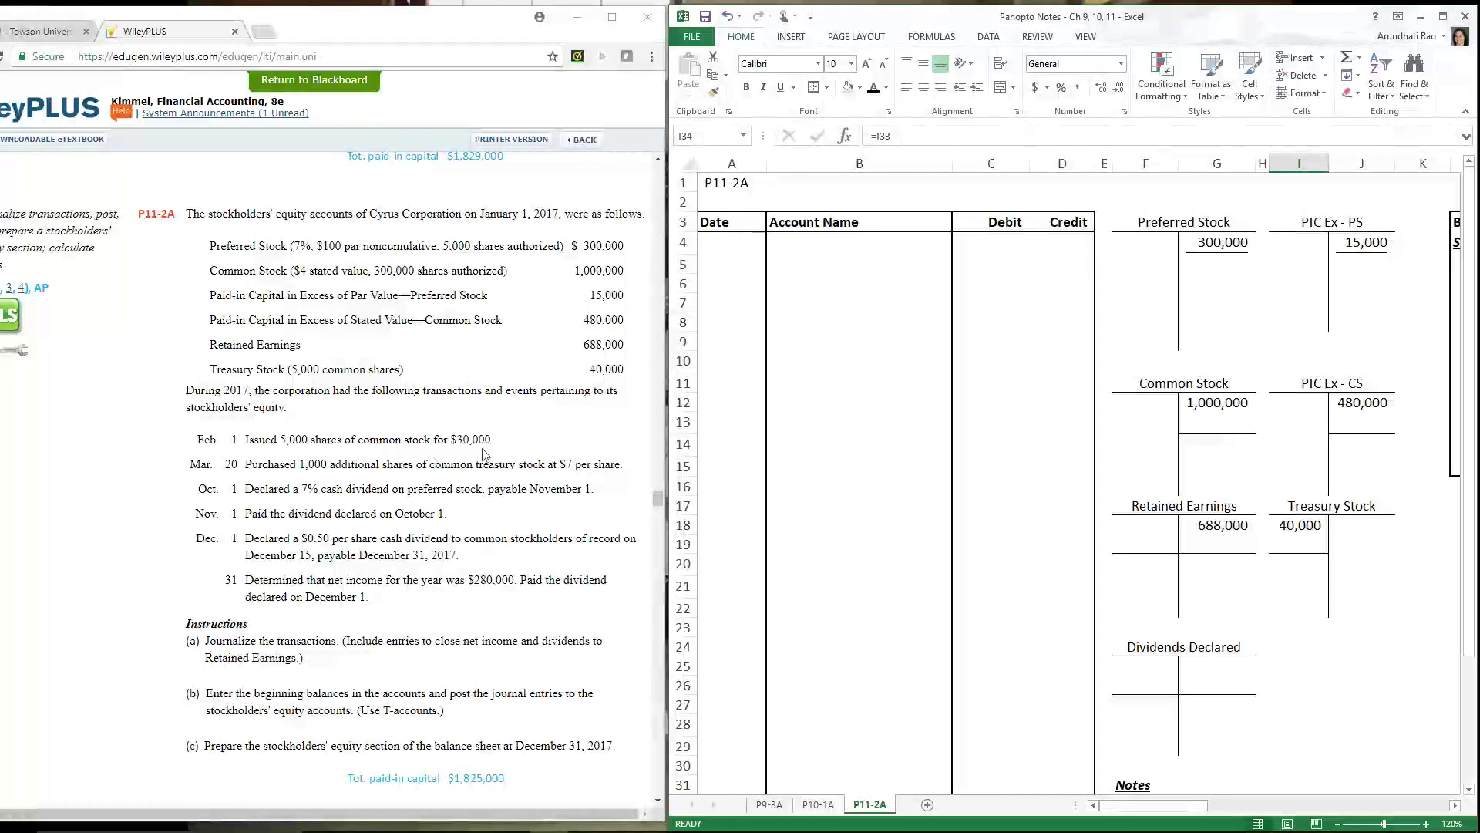
click(739, 251)
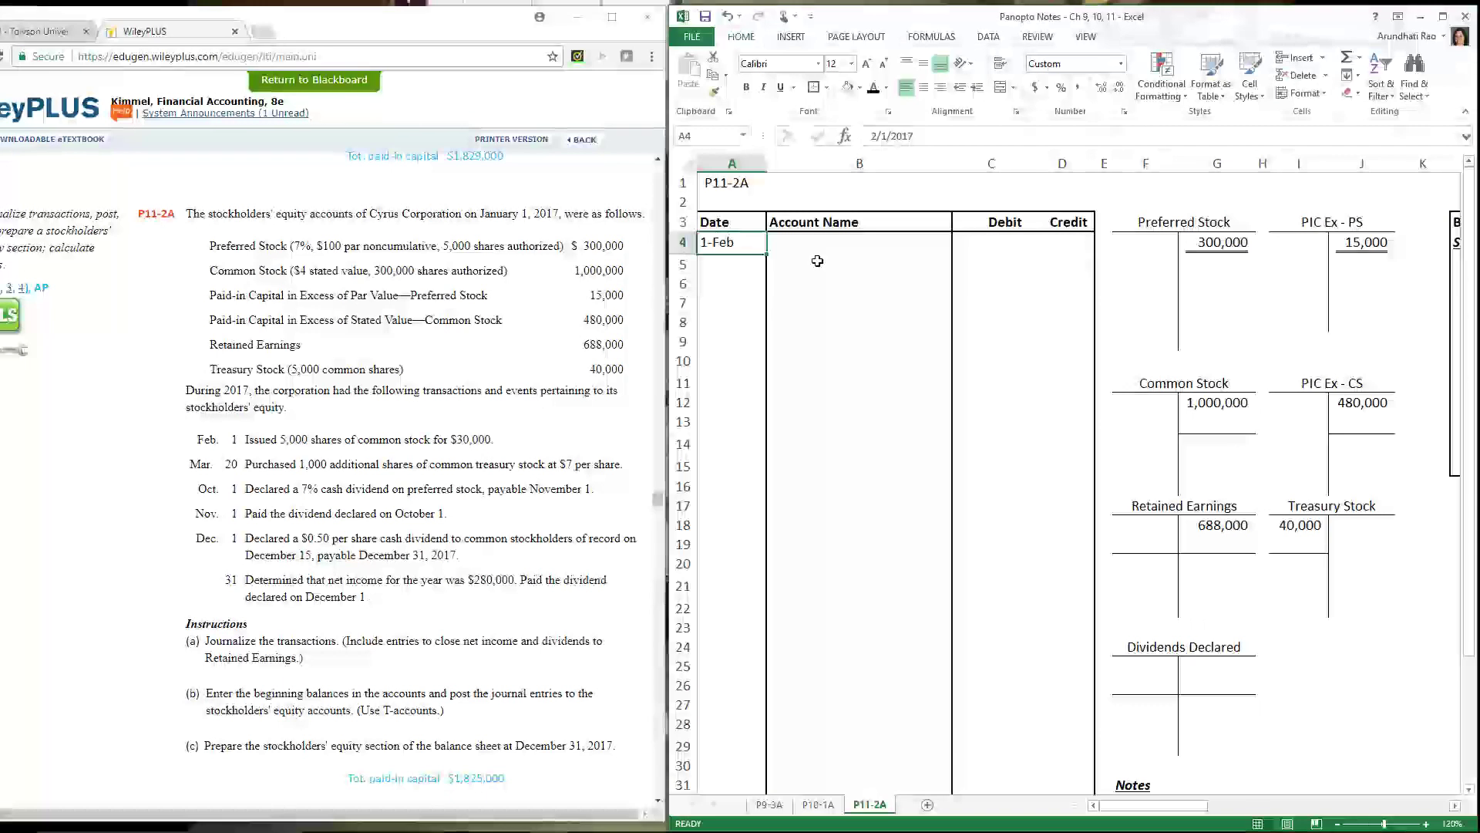
click(771, 242)
text(Cash)
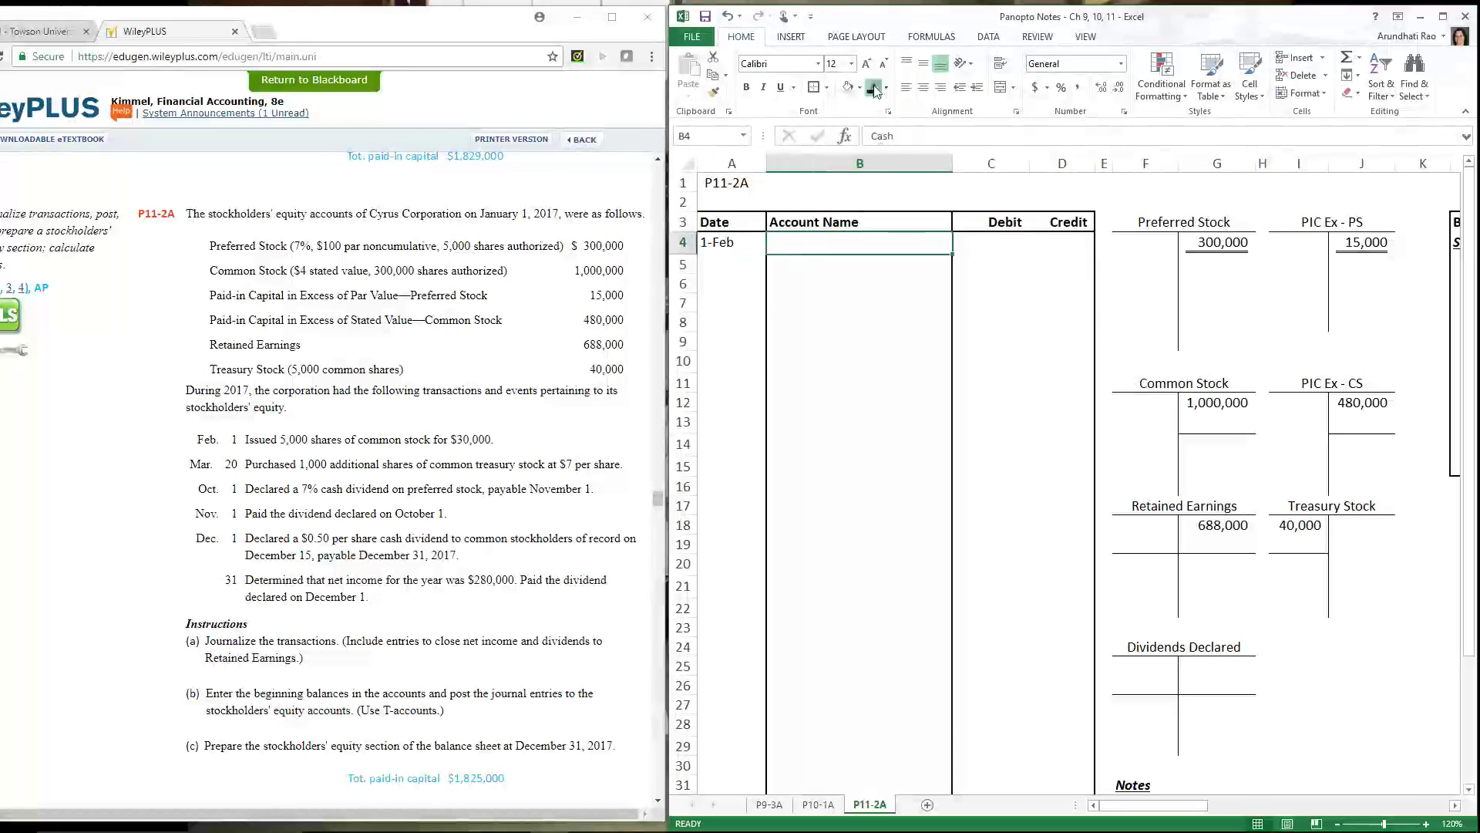
click(978, 241)
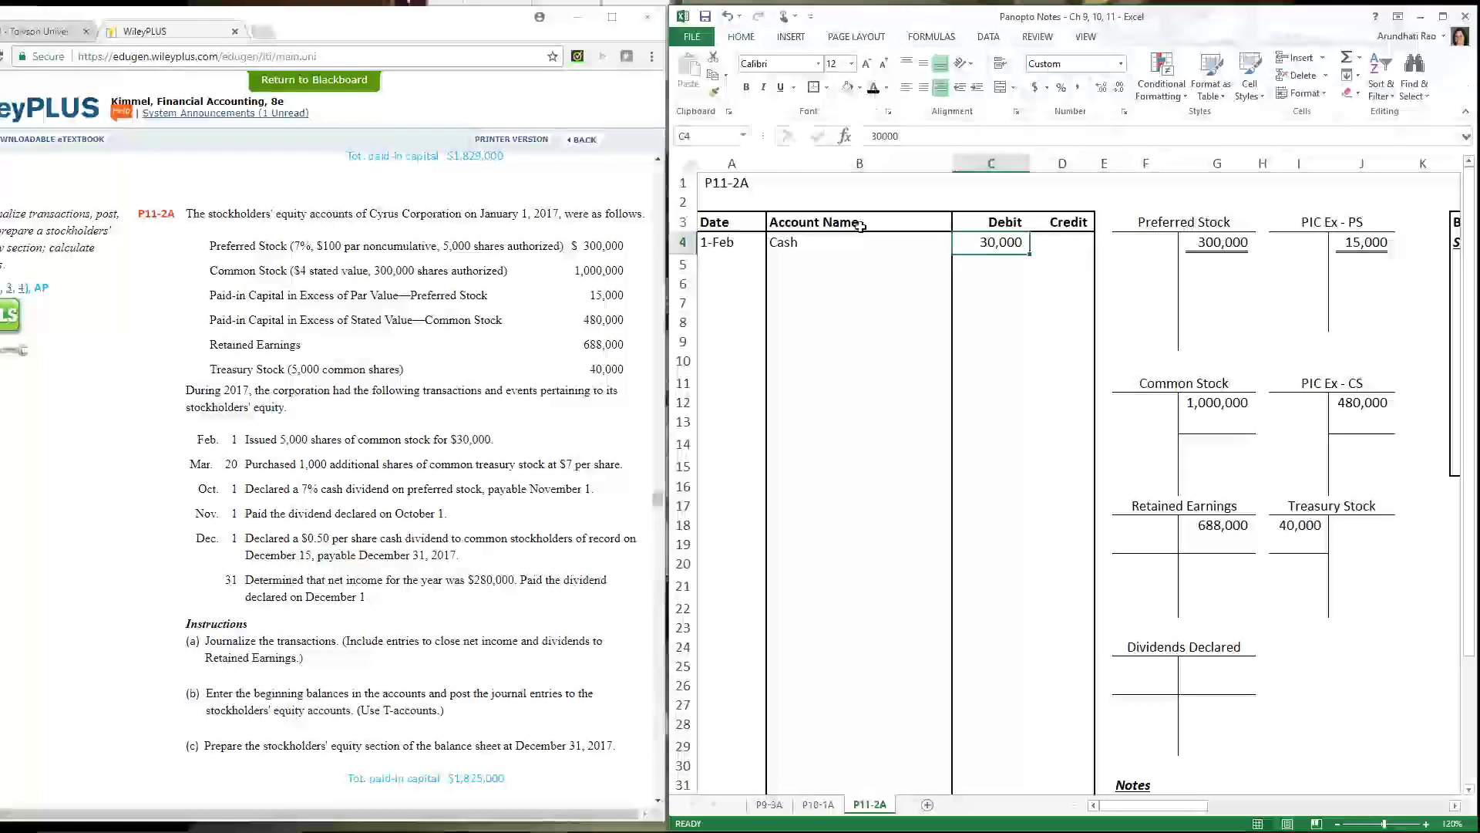
- Reveal the Common Stock line and its =5000*4 credit in row 5 using black font color
click(832, 271)
click(872, 88)
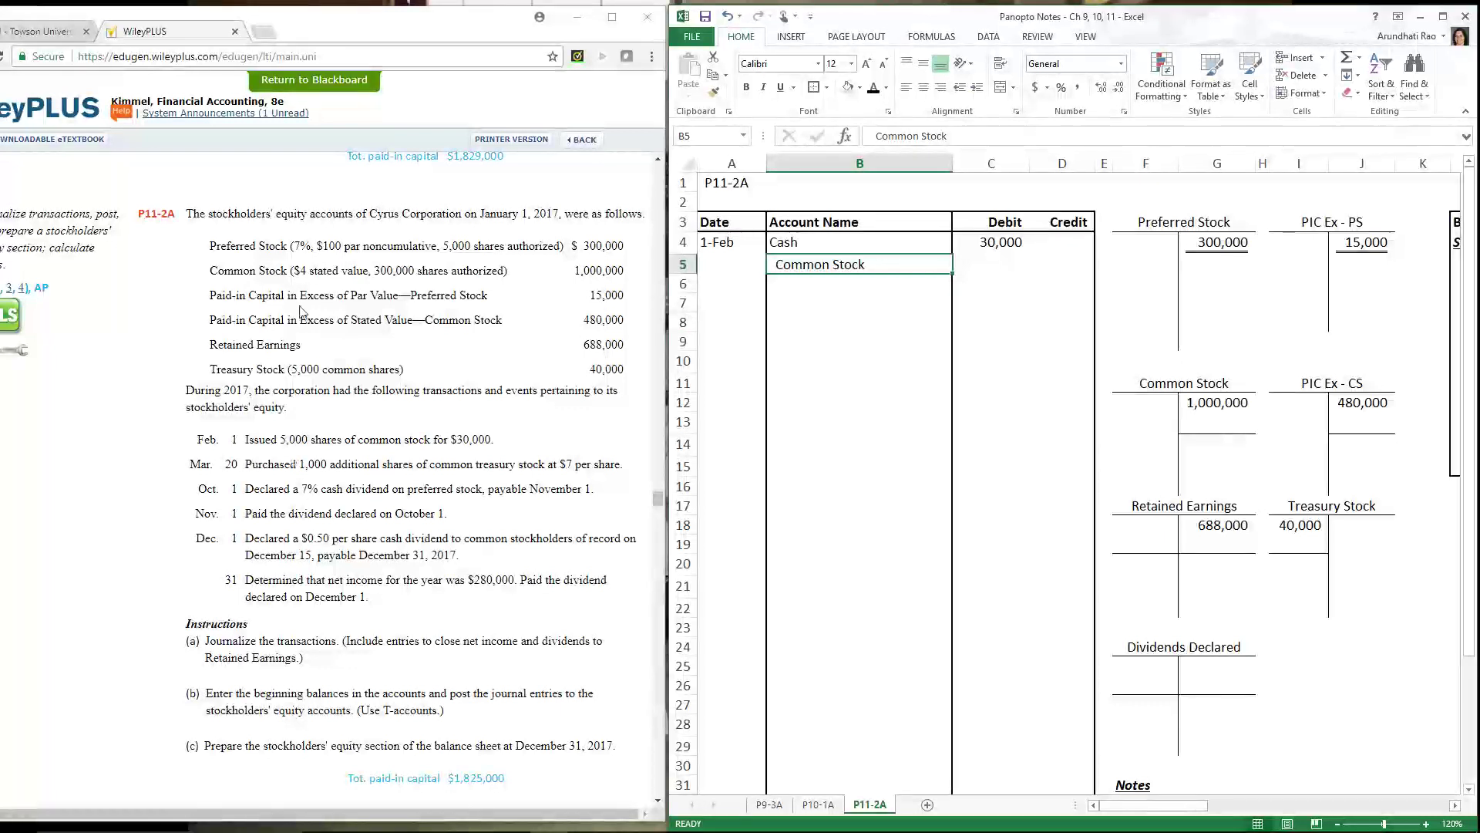
click(1056, 264)
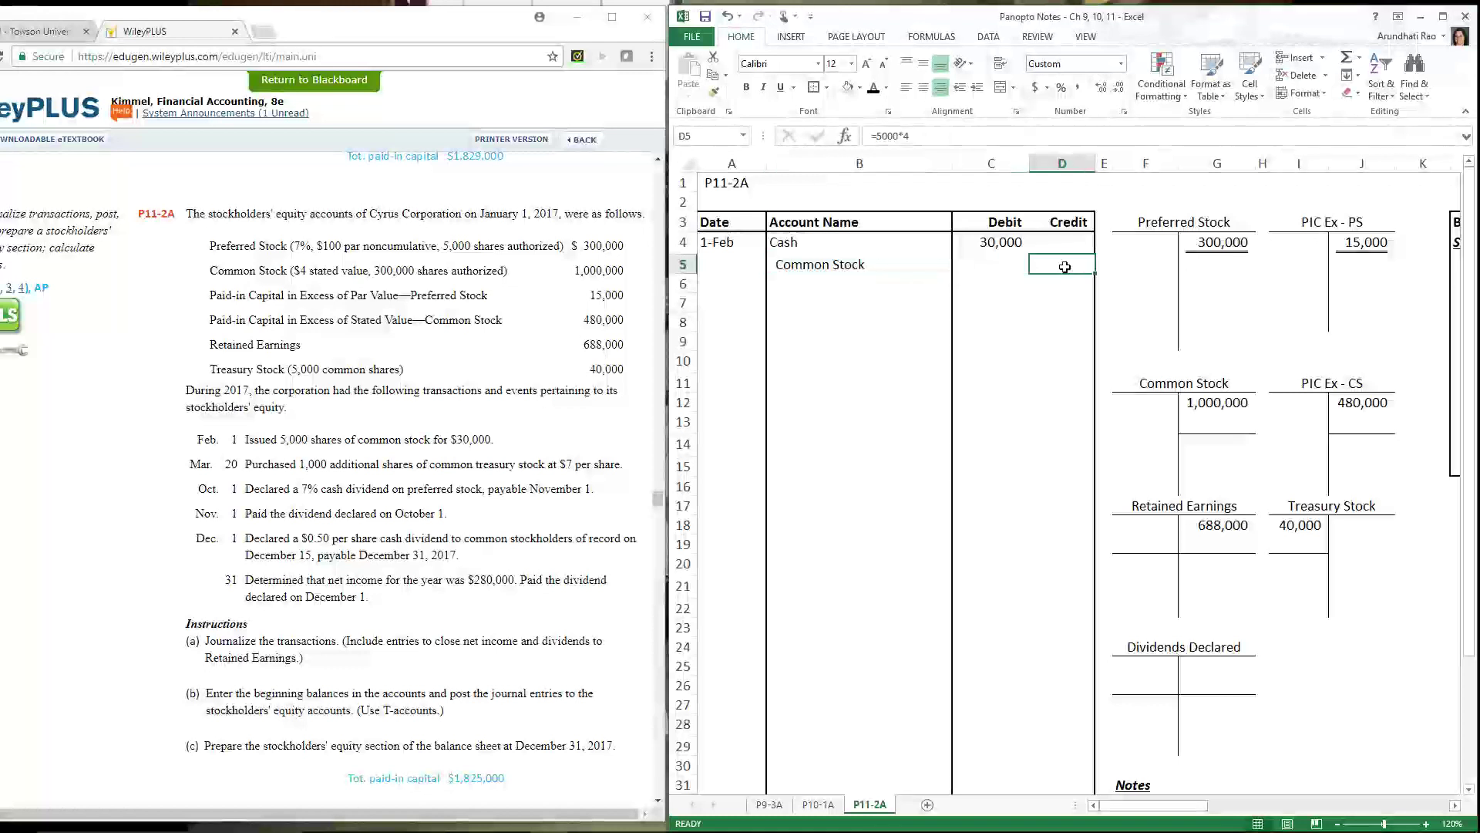
click(875, 94)
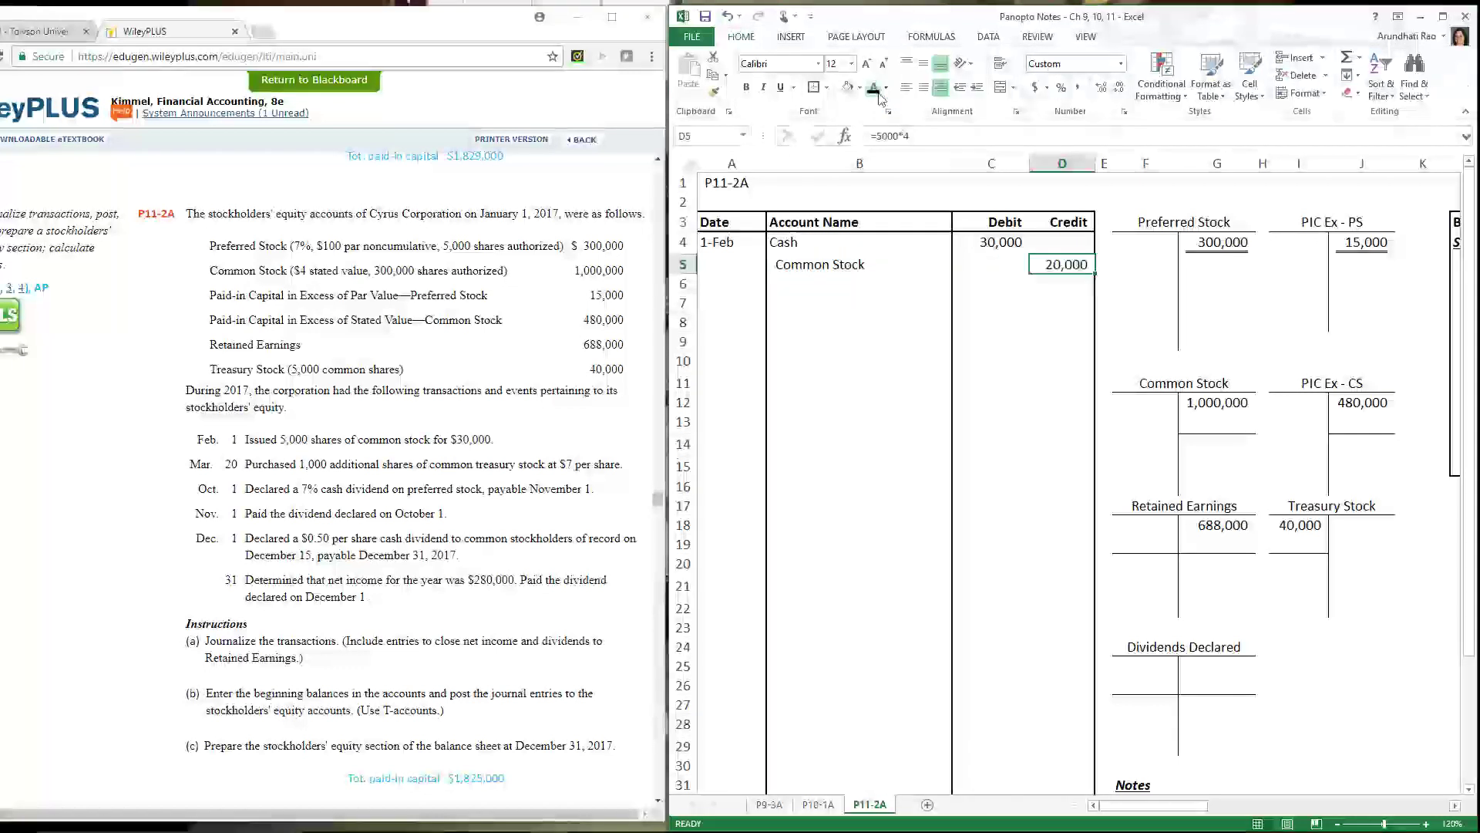
- Reveal the =C4-D5 credit and the PIC In Excess of Stated Value name in row 6 with black font, and review both credit formulas
click(1071, 285)
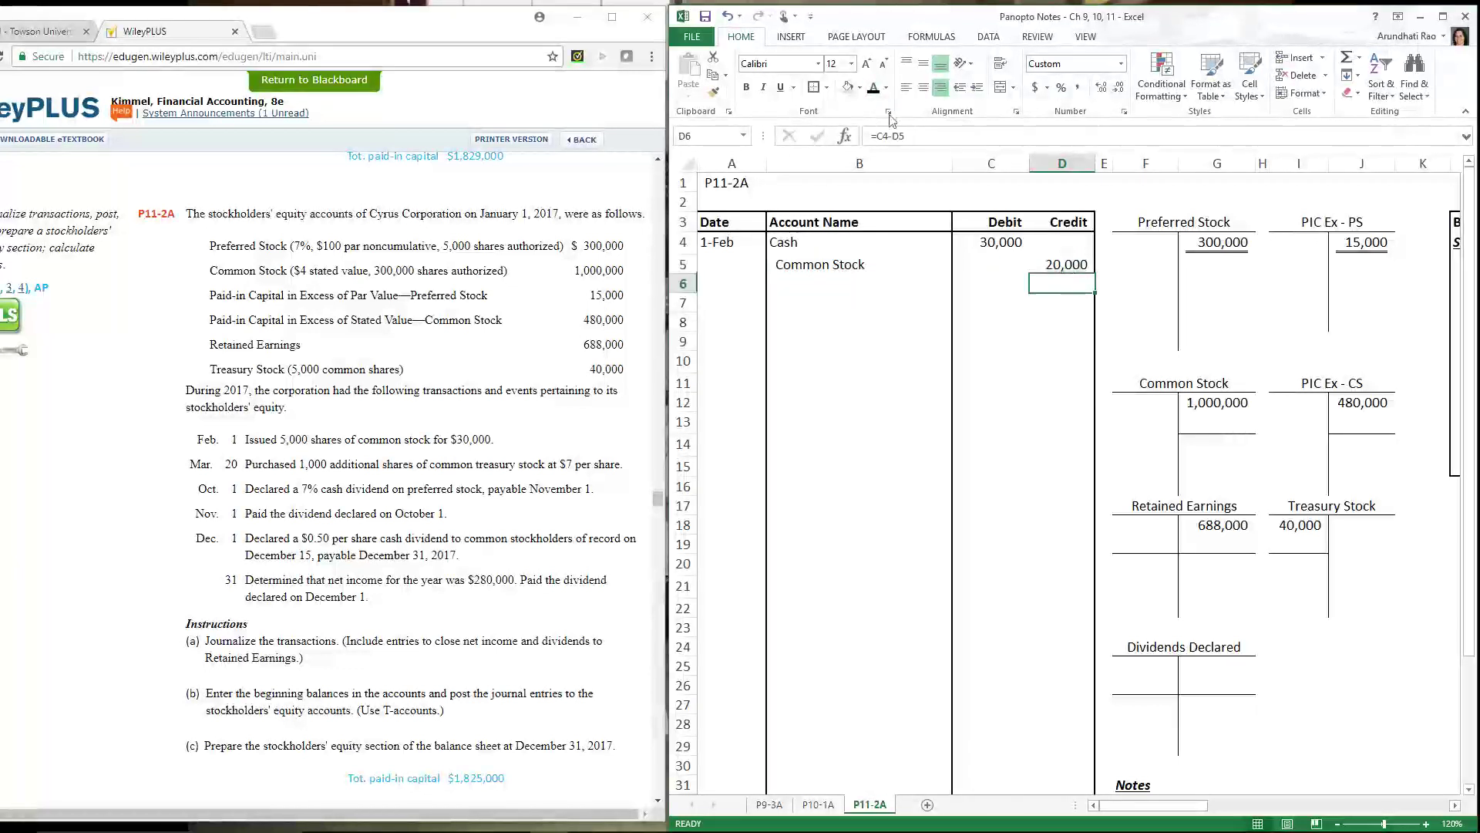
click(873, 90)
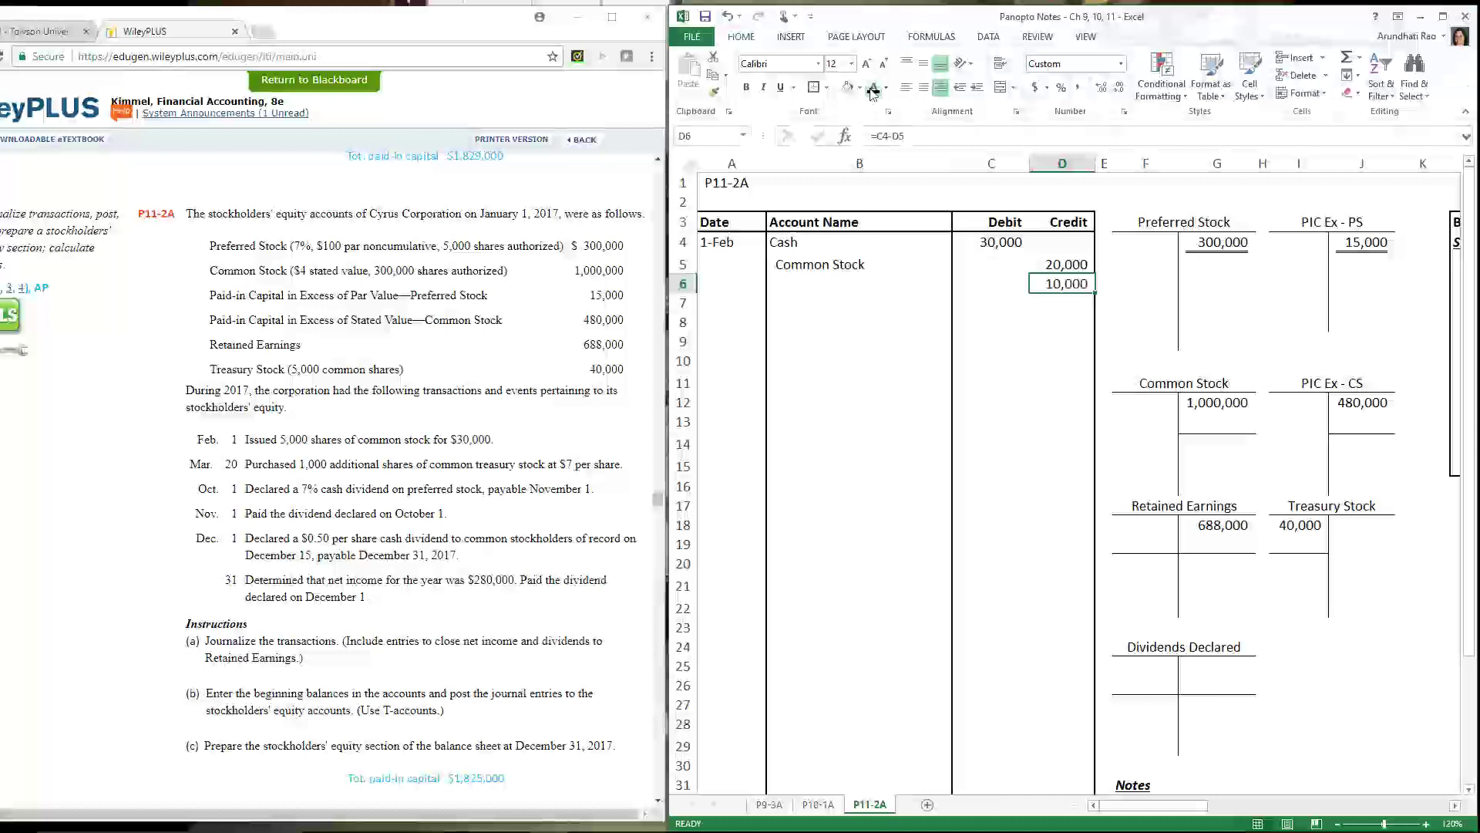
click(848, 285)
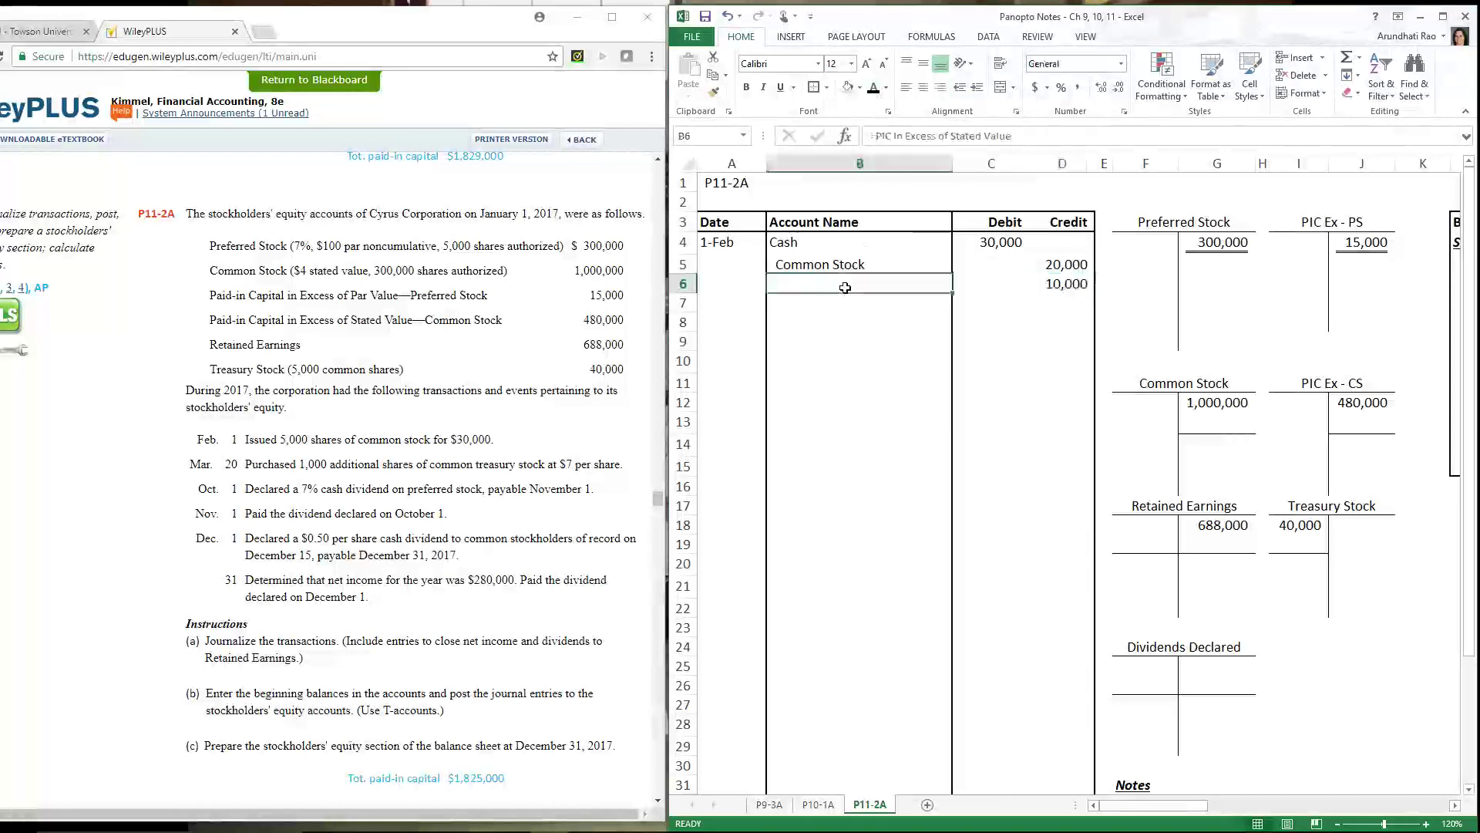
click(874, 90)
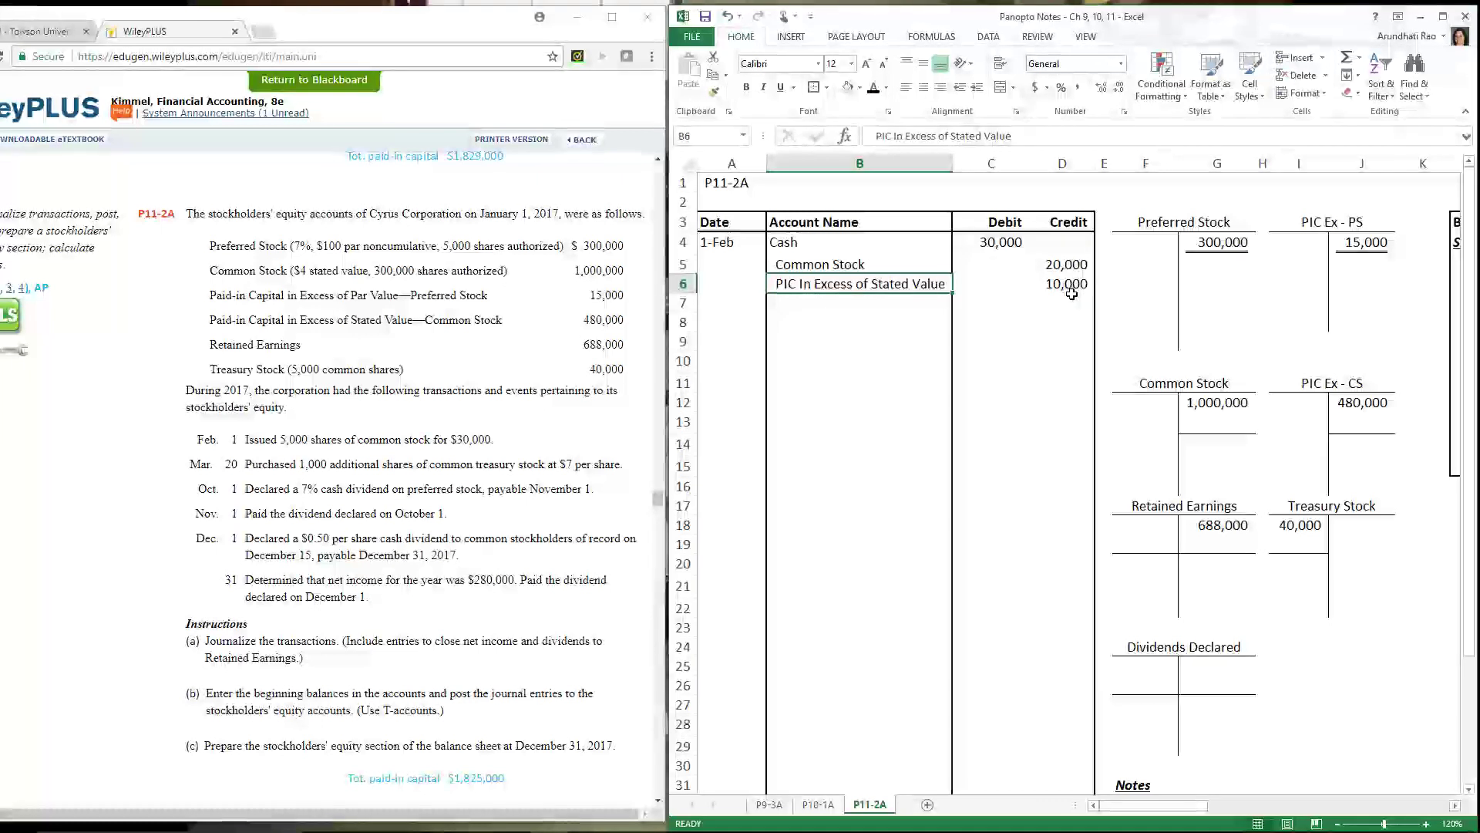
click(1068, 268)
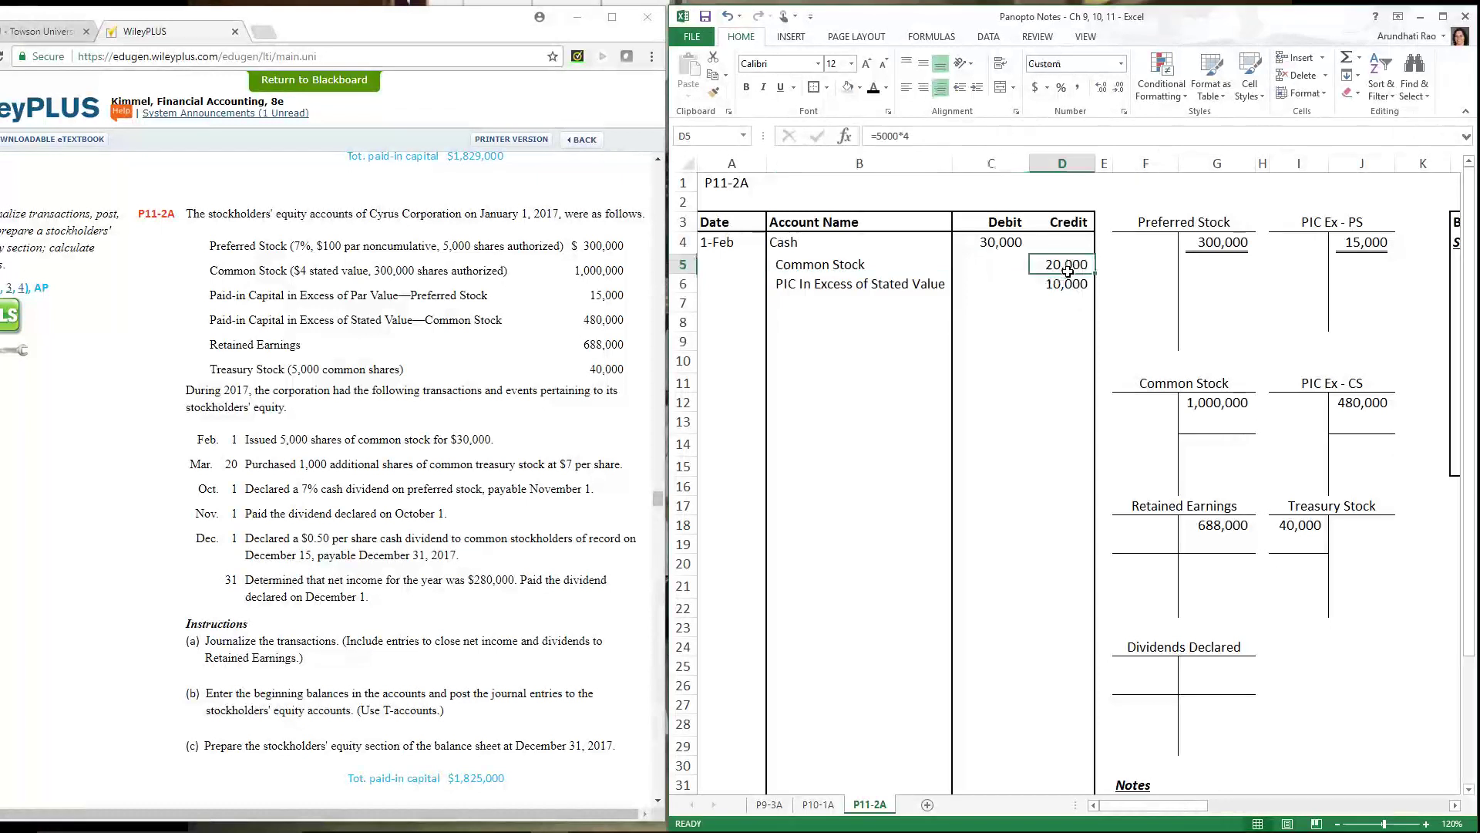
click(1061, 286)
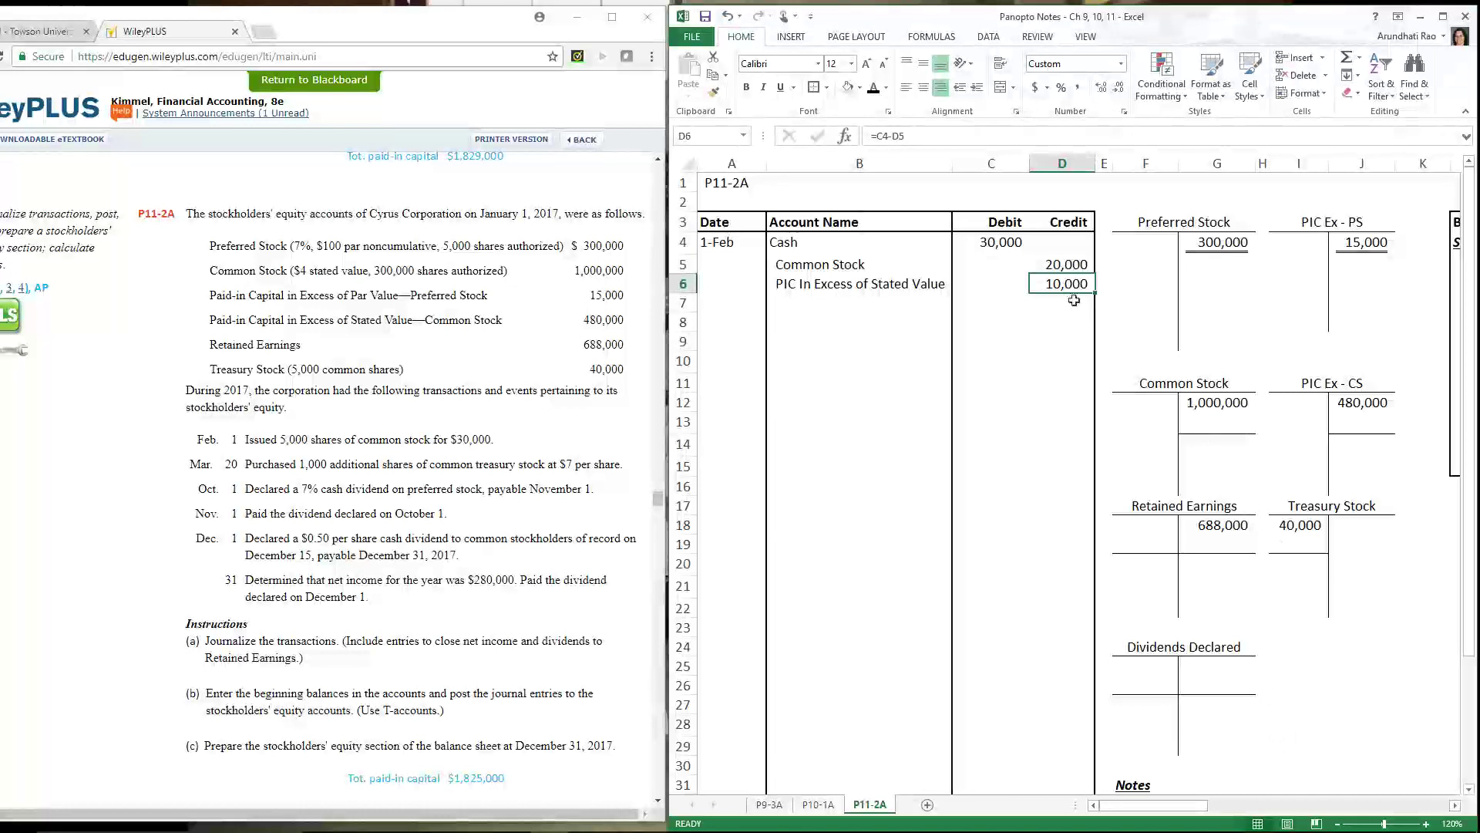
- Reveal the February 1 postings in the Common Stock and PIC Ex - CS T-accounts, cells G13 and J13, using black font color
click(1218, 421)
click(875, 94)
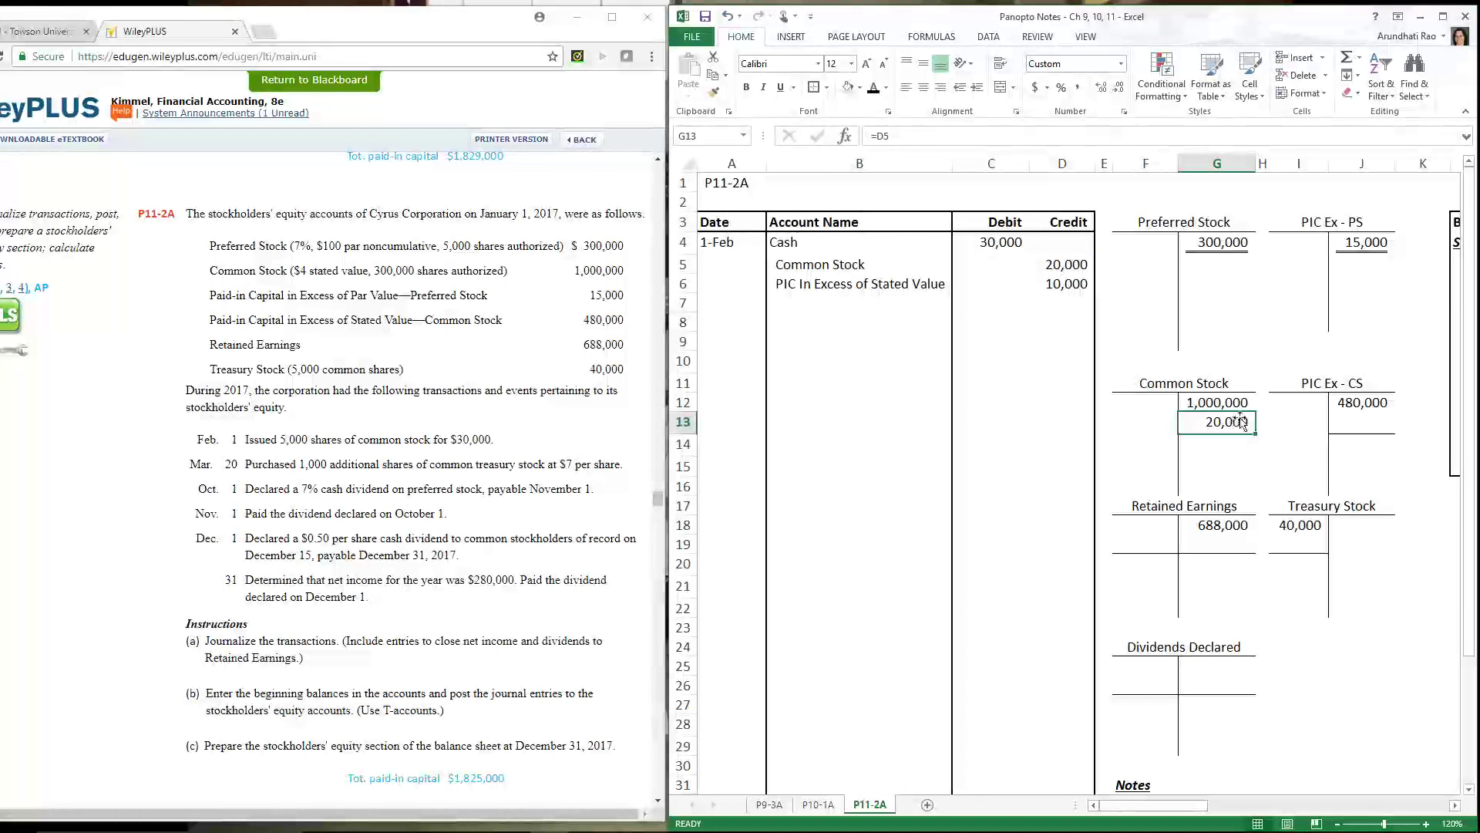
click(1378, 422)
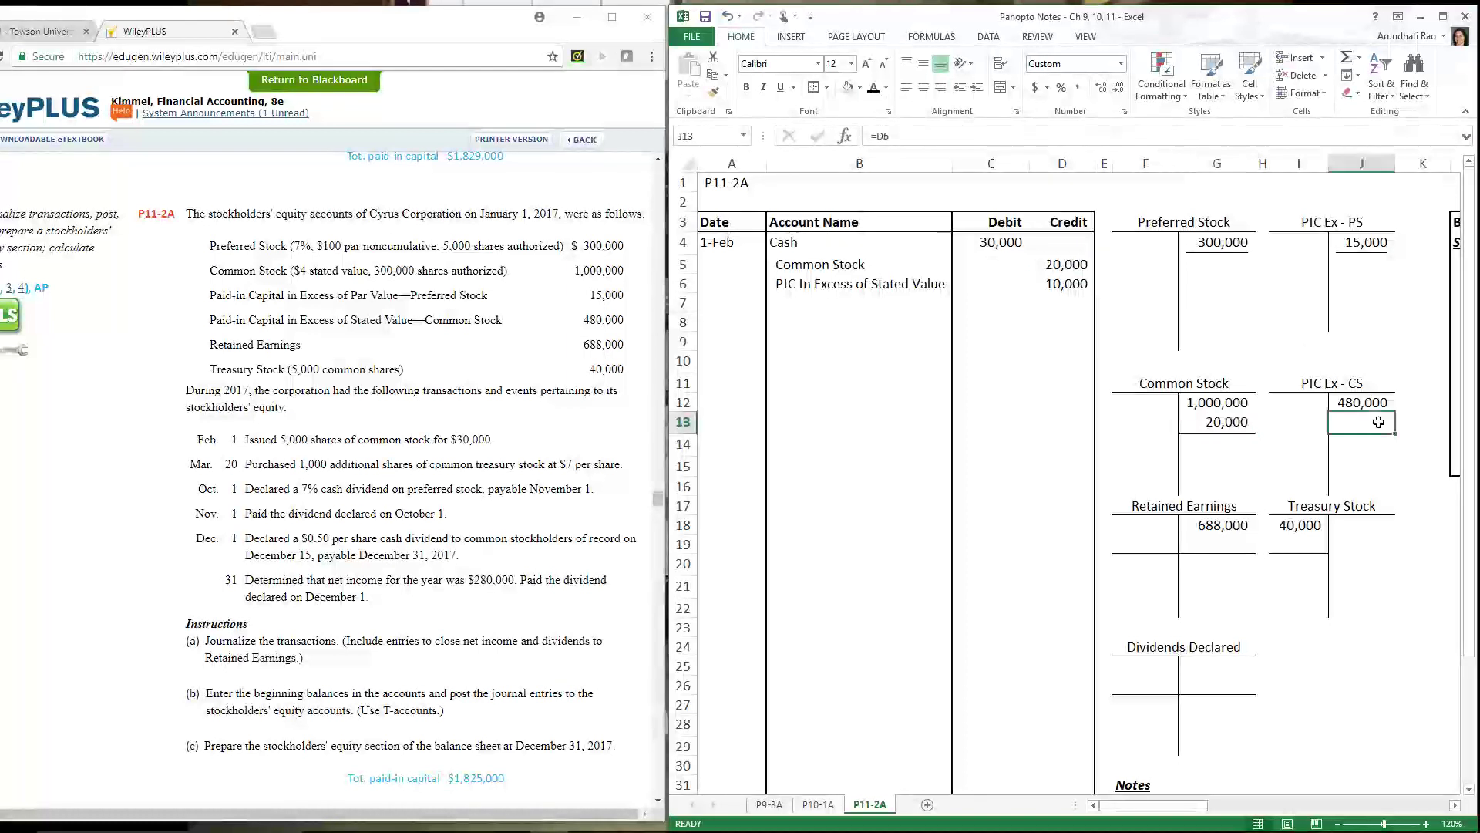
click(875, 92)
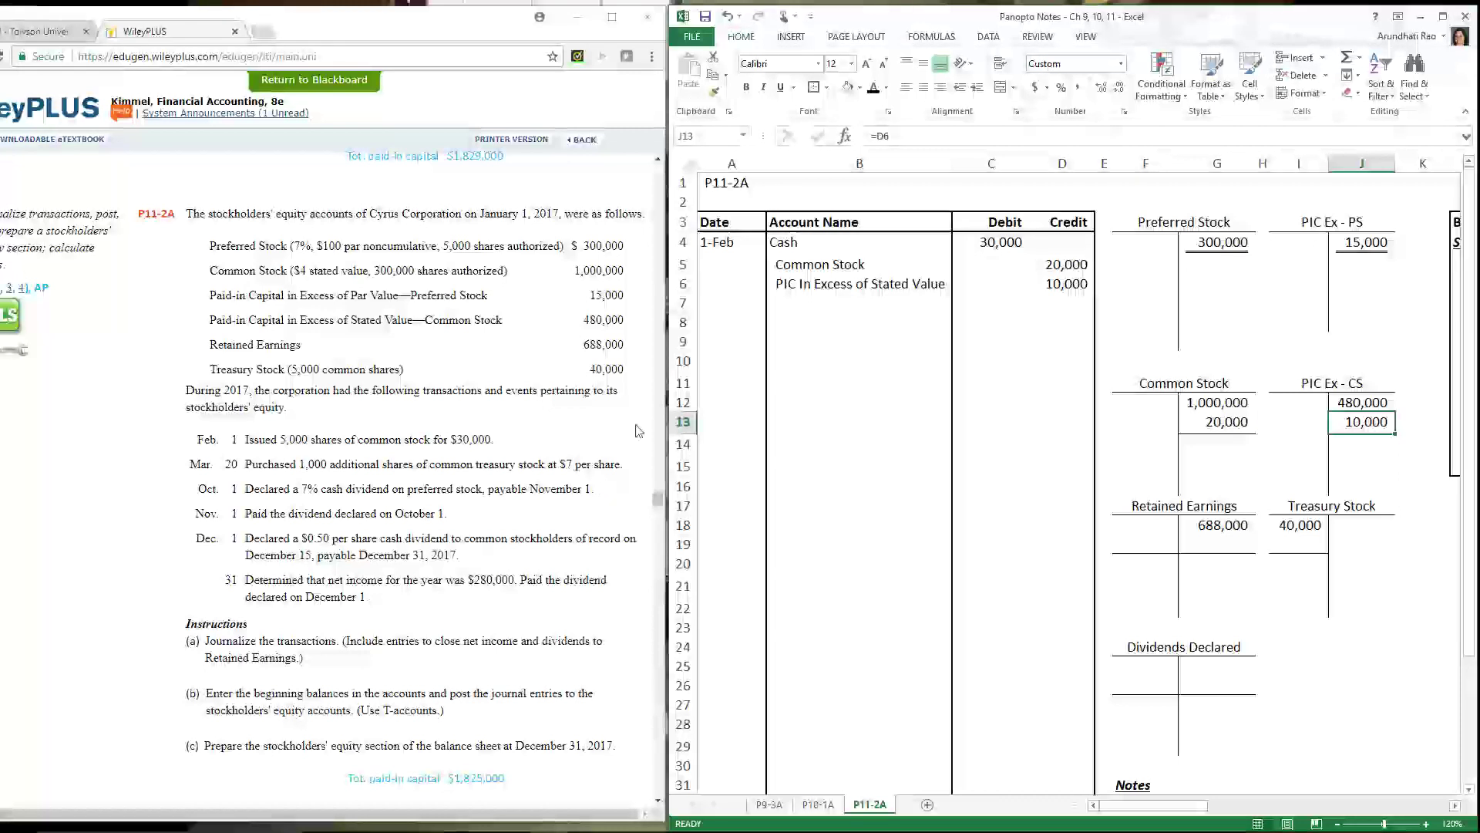
- Reveal the March 20 journal date, the Treasury Stock account name in row 8 and Cash in row 9 using black font color
click(748, 324)
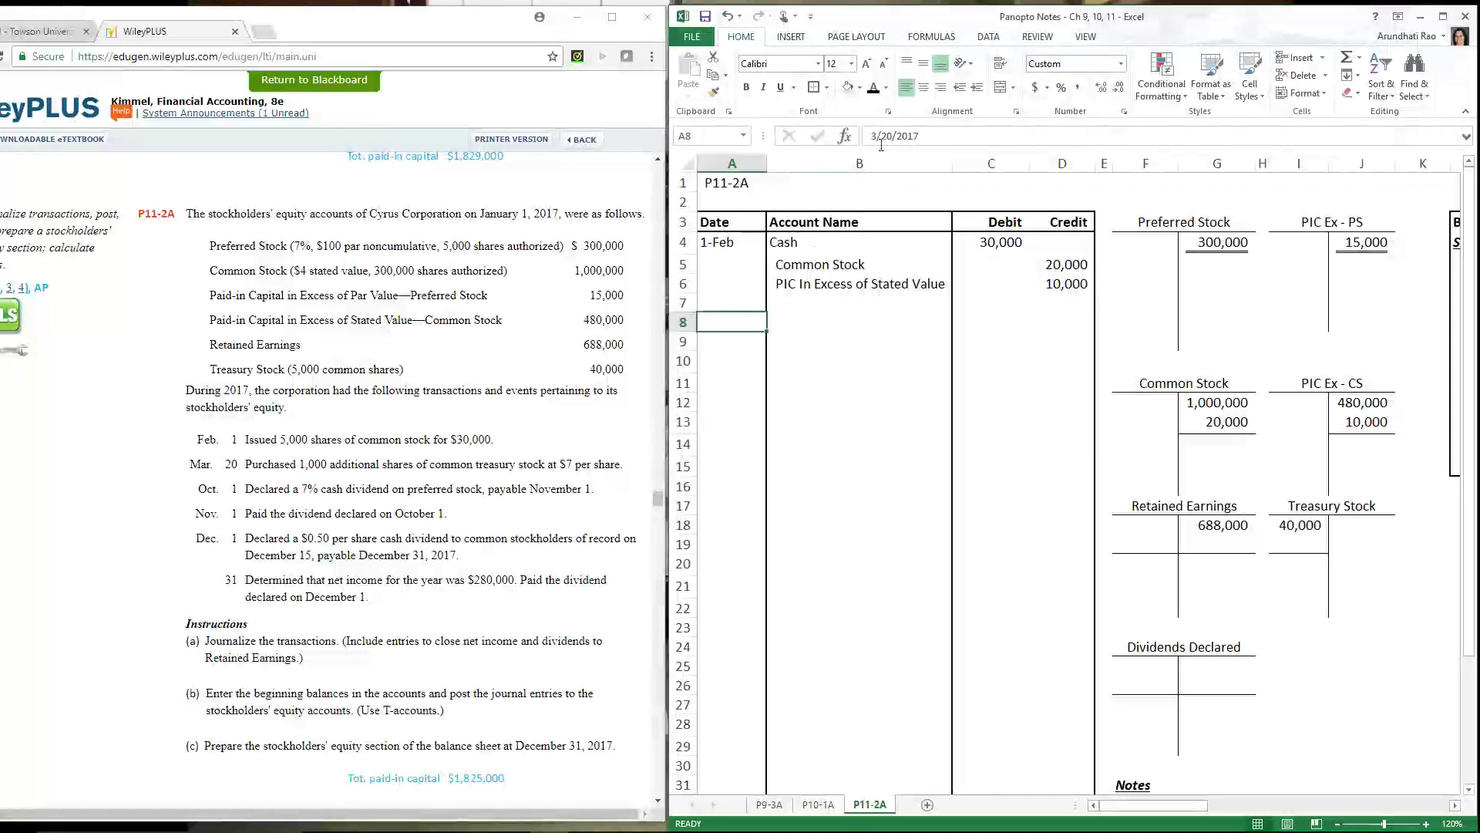
click(873, 87)
click(830, 318)
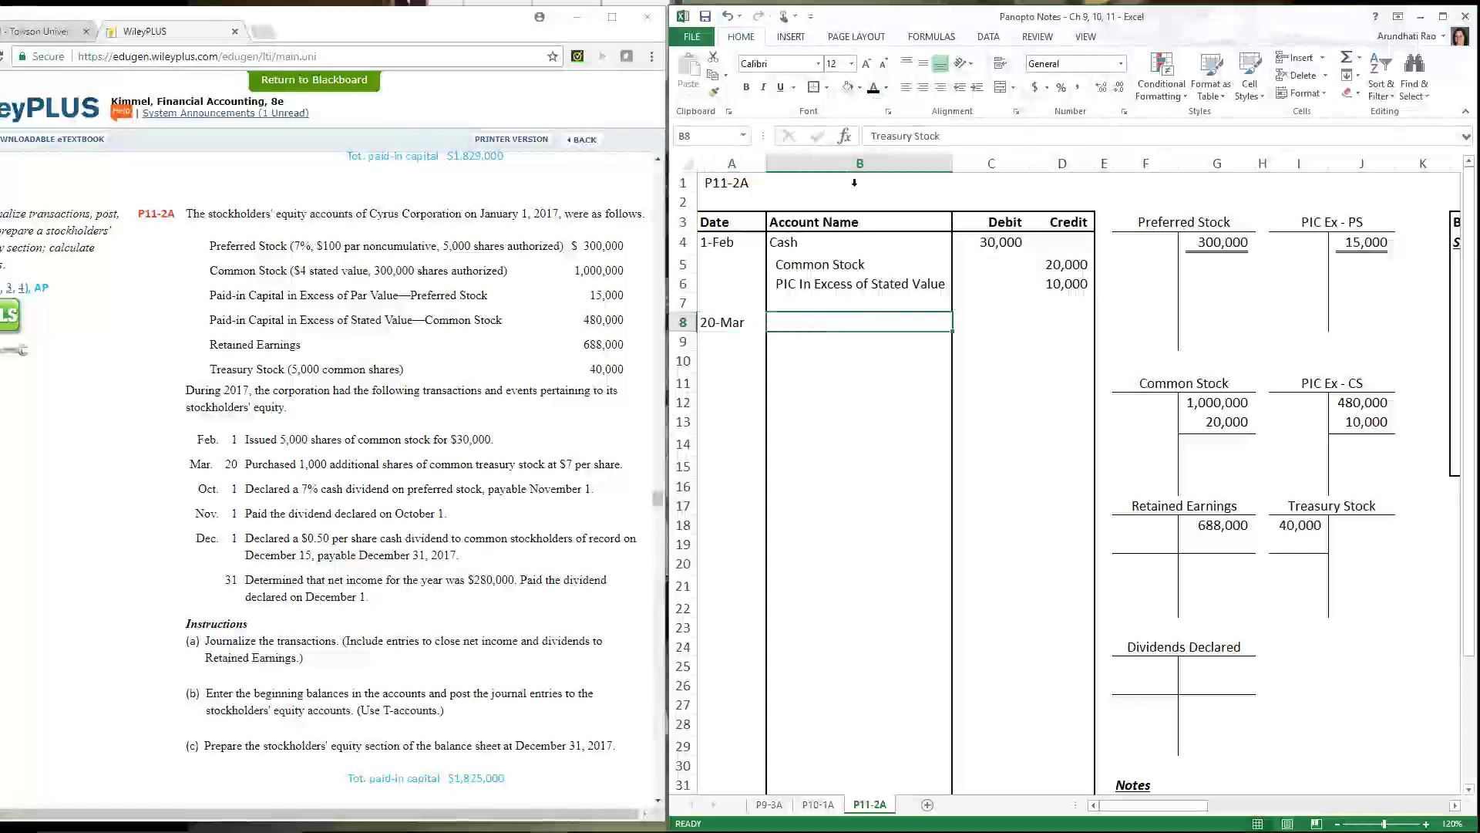
click(872, 88)
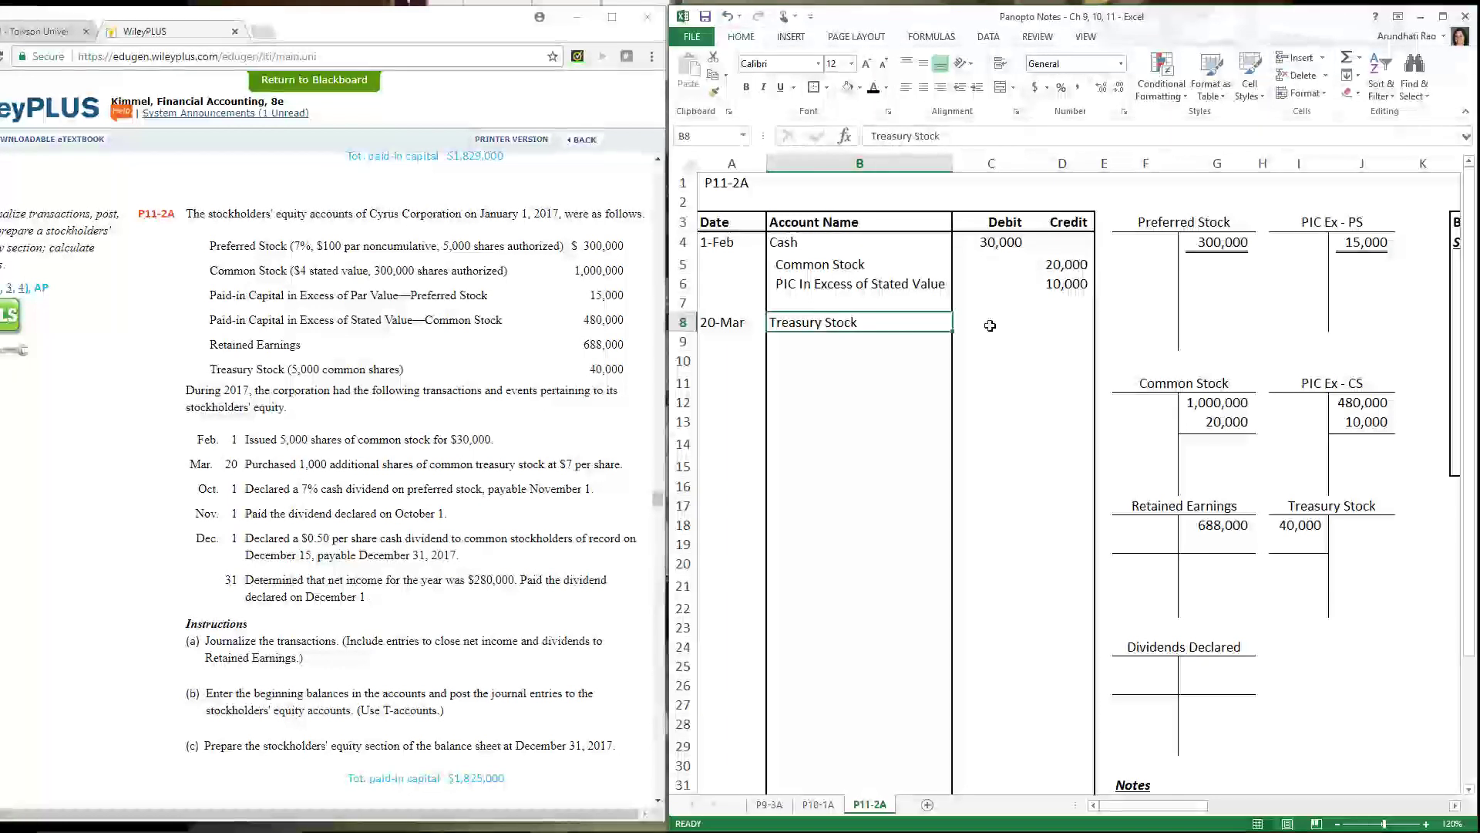
click(868, 340)
click(873, 88)
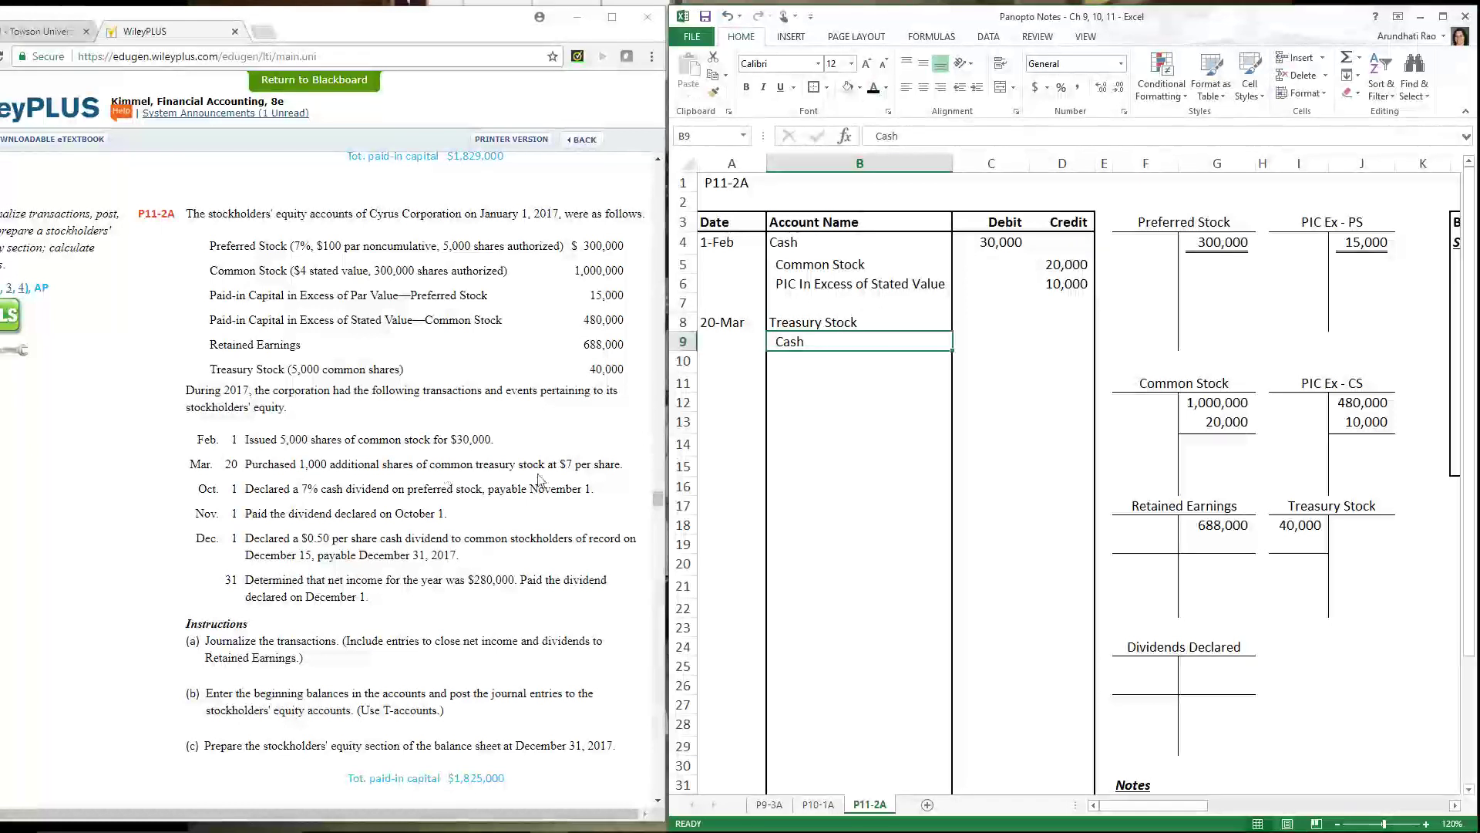
- Reveal the =1000*7 debit and matching credit in C8:D9, plus the Treasury Stock T-account posting in I19, using black font color
drag(986, 323, 1076, 347)
click(873, 87)
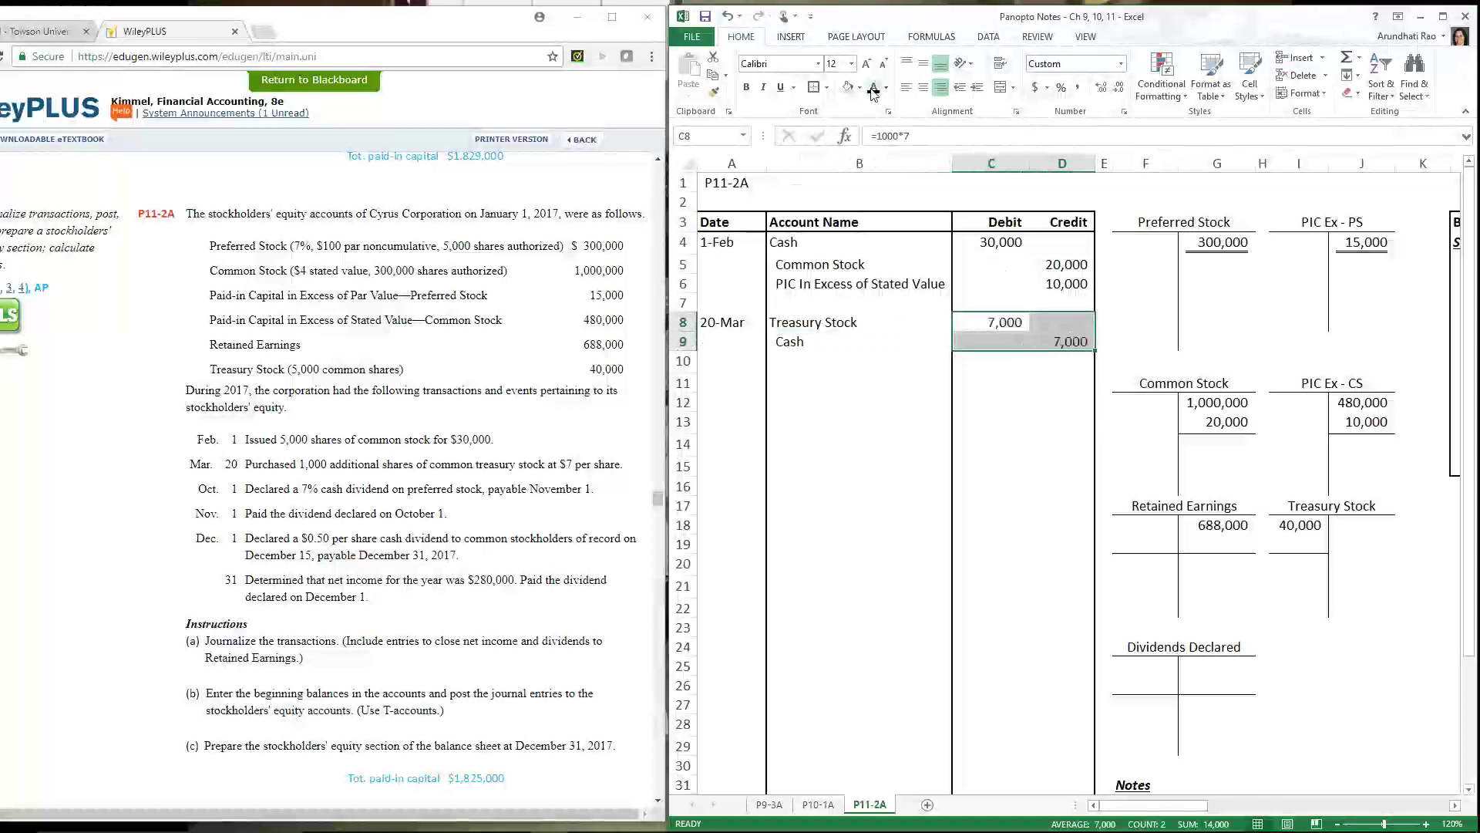
click(785, 343)
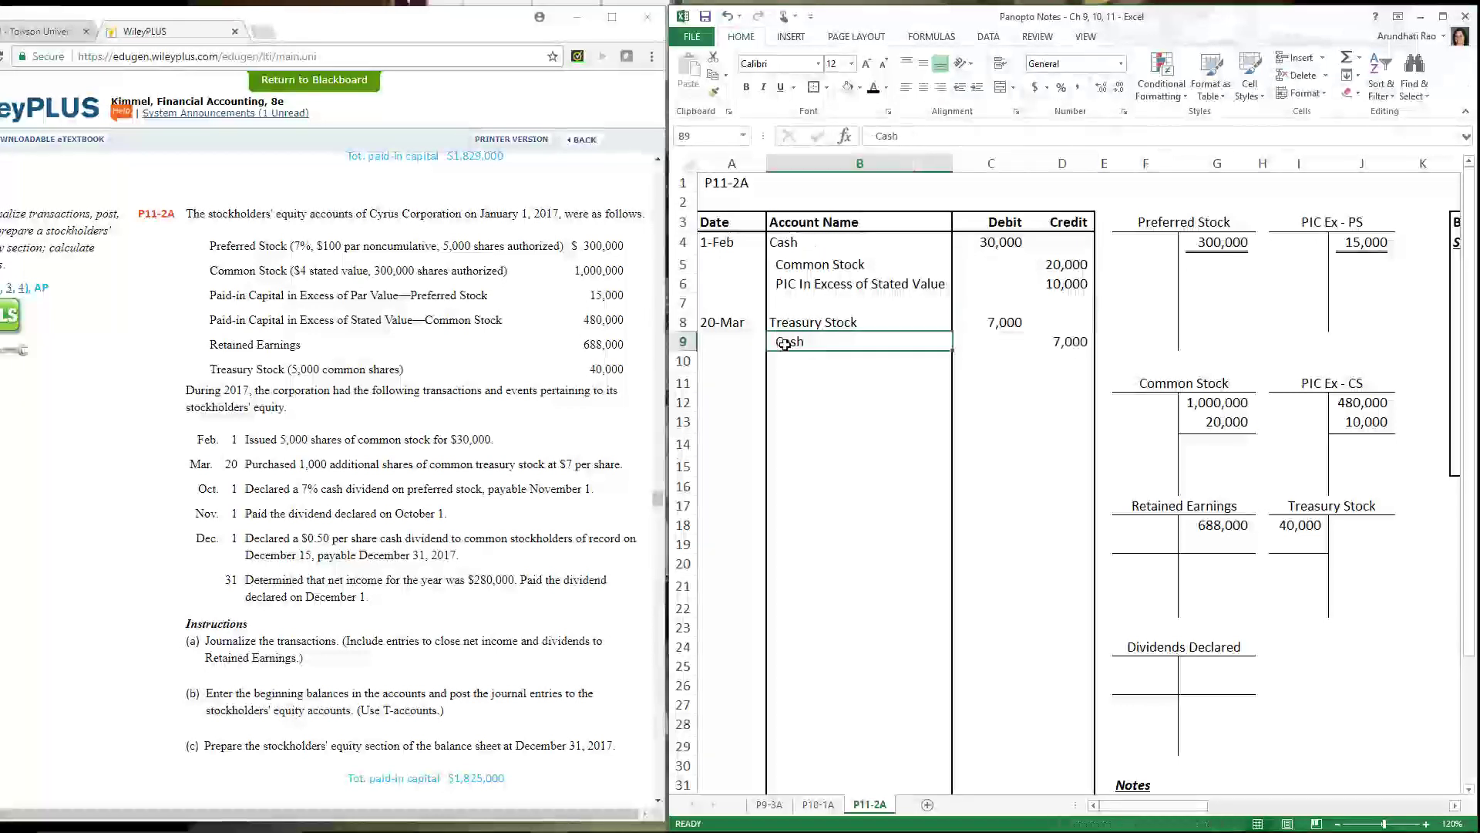
click(1309, 544)
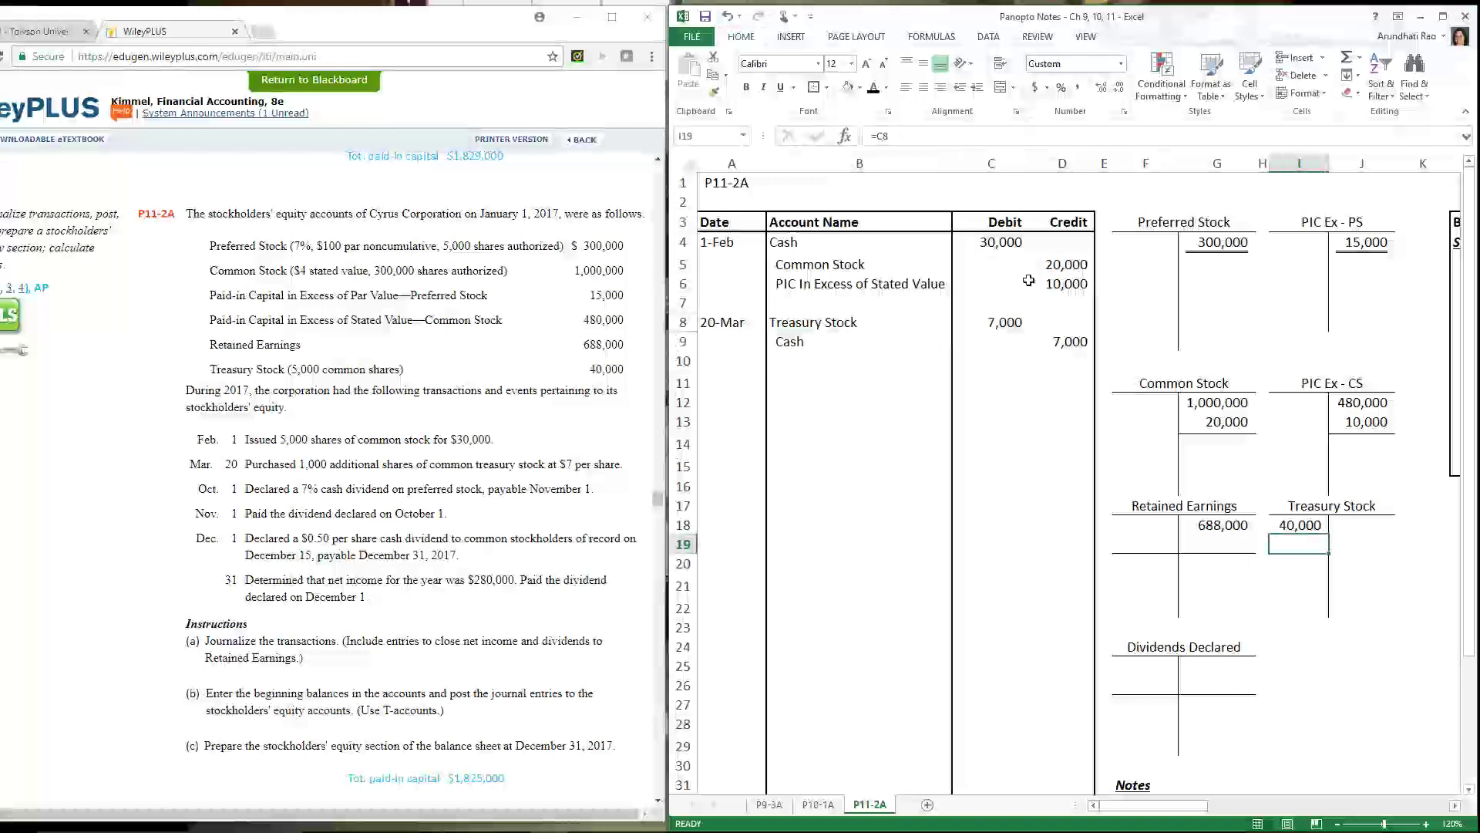
click(874, 87)
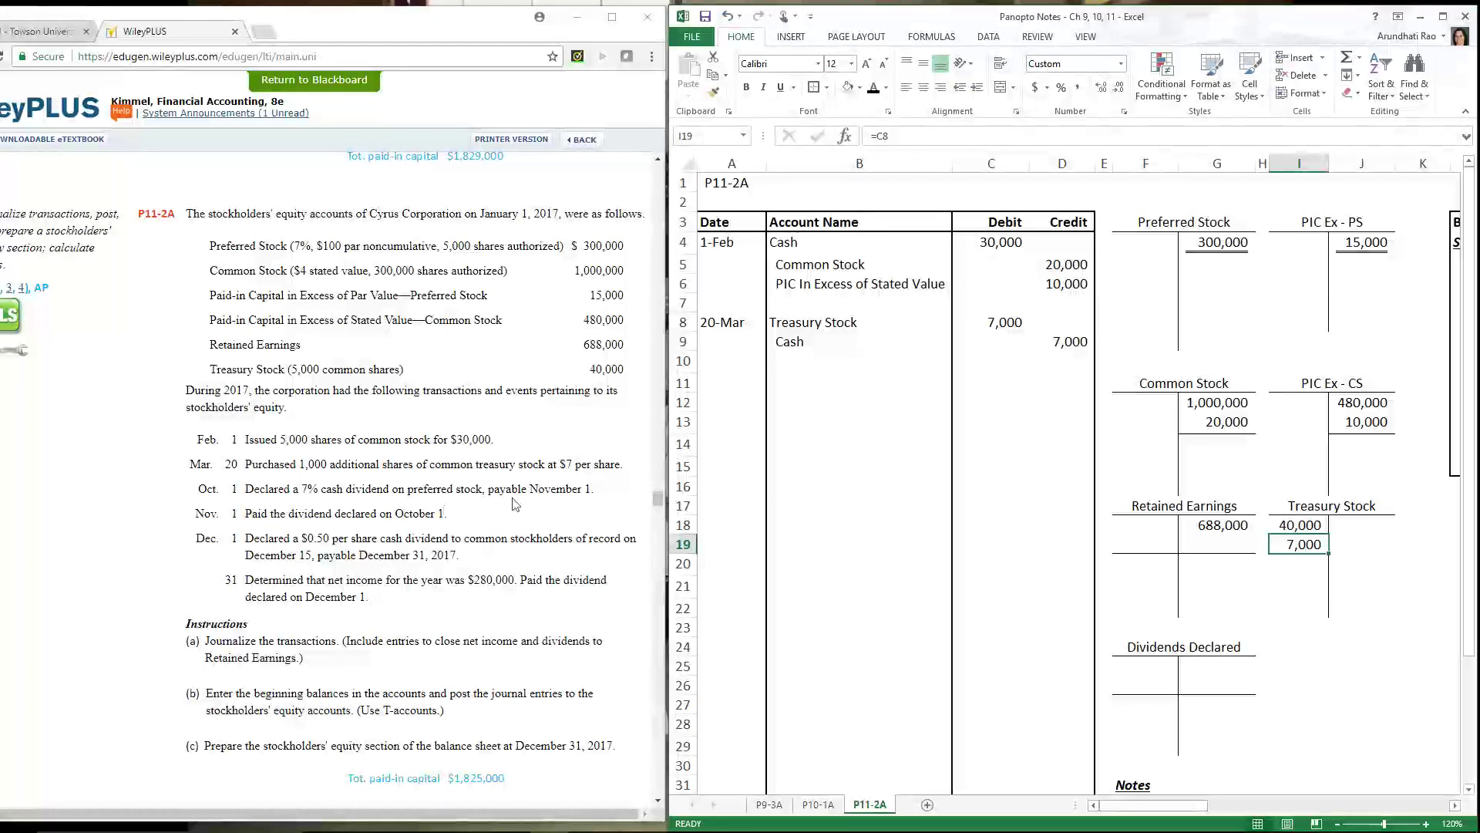
- Reveal the October 1 entry in rows 11 and 12 with Dividends Declared, Dividends Payable and the 21,000 amounts using black font color
click(736, 386)
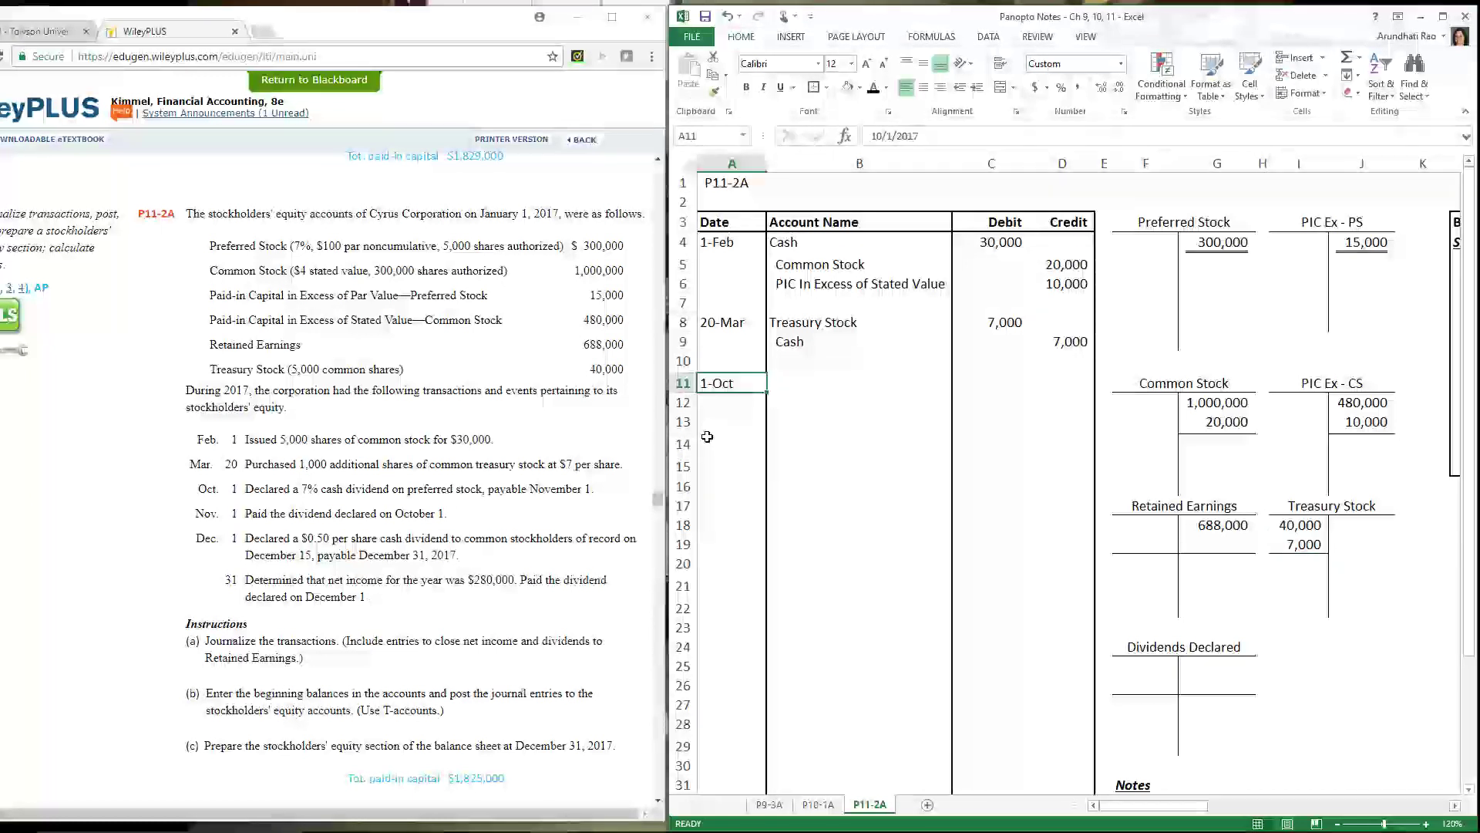
click(810, 390)
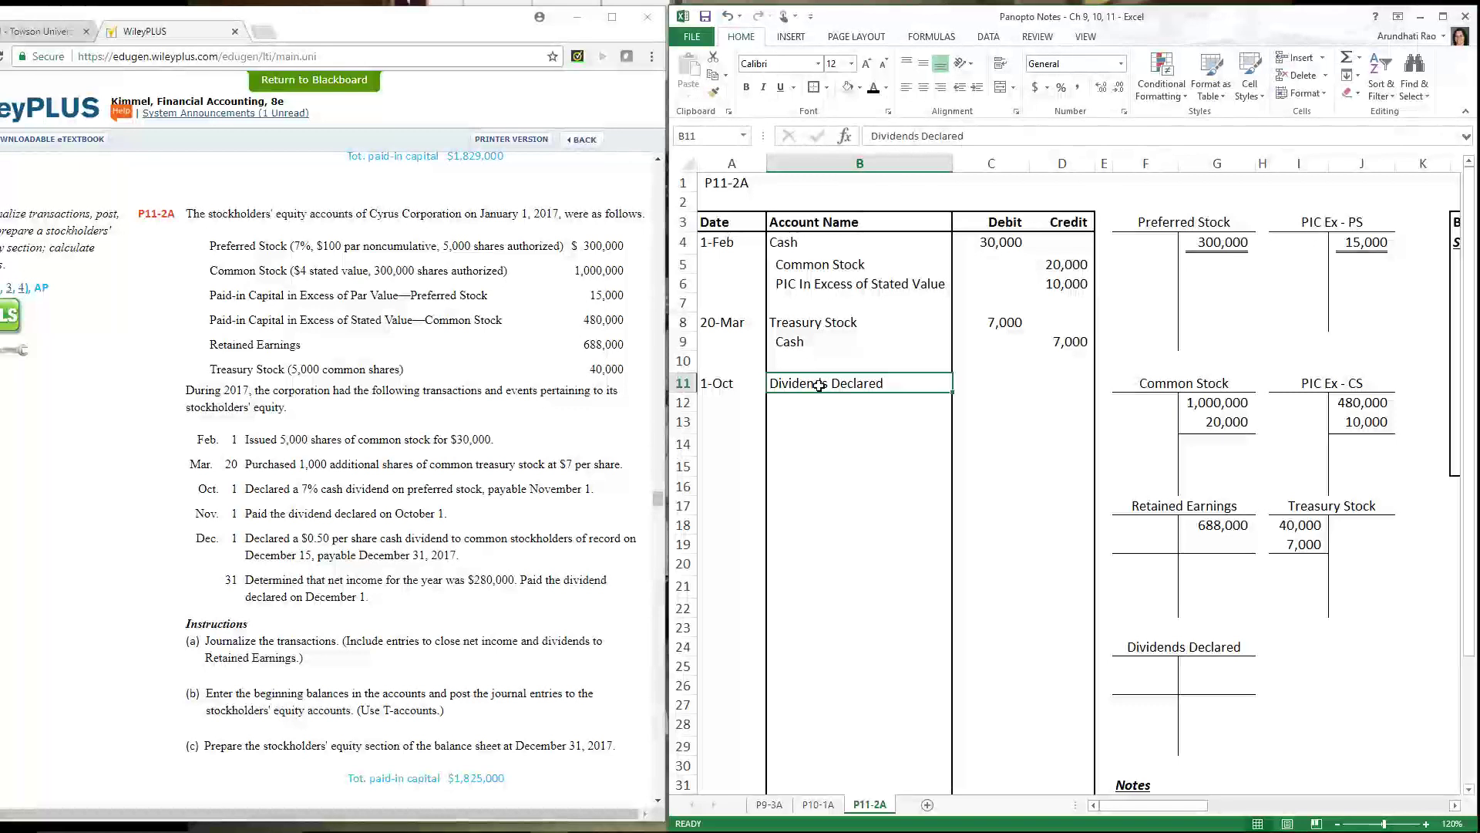
click(815, 402)
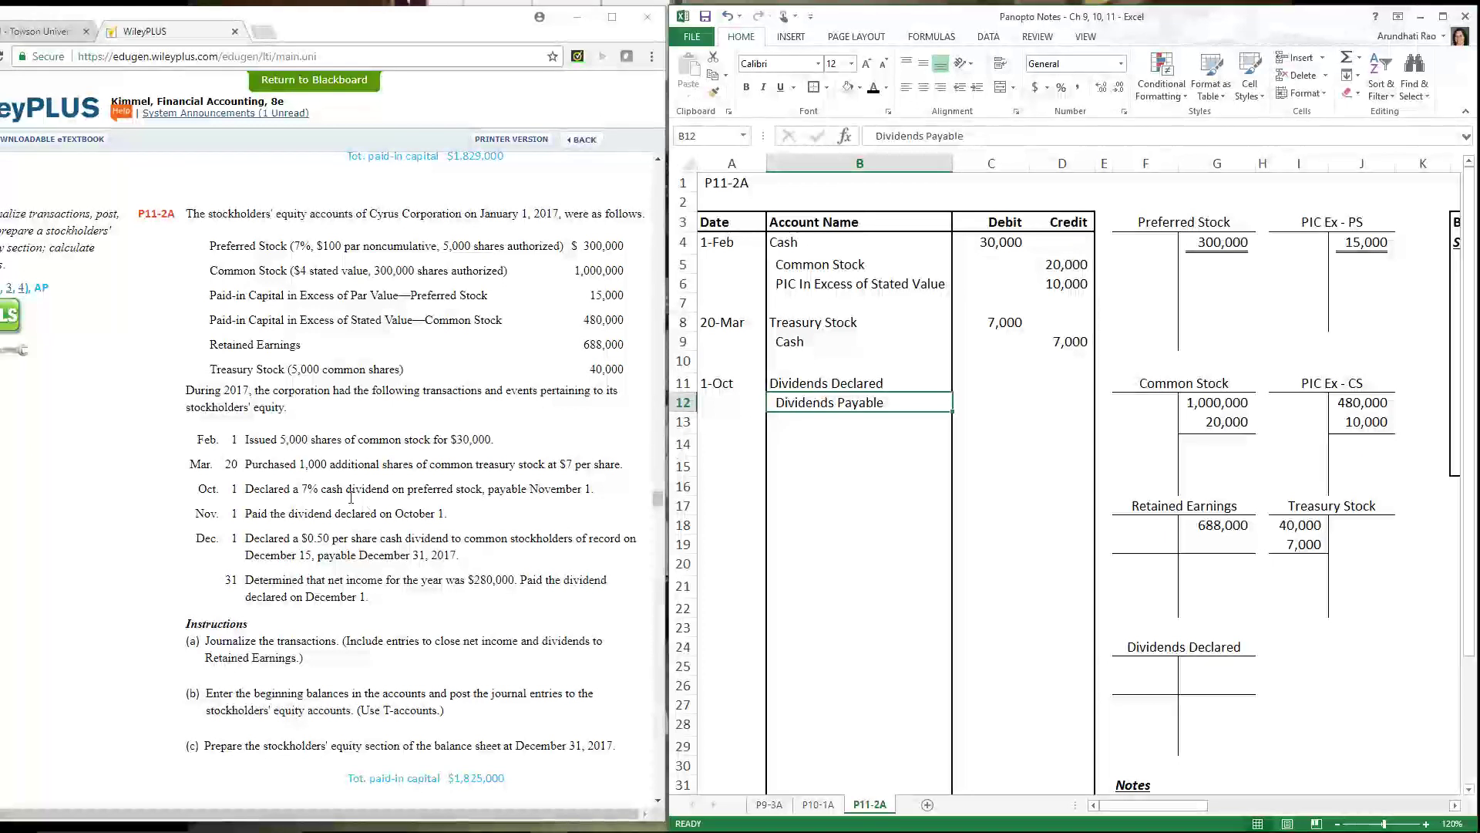
click(803, 409)
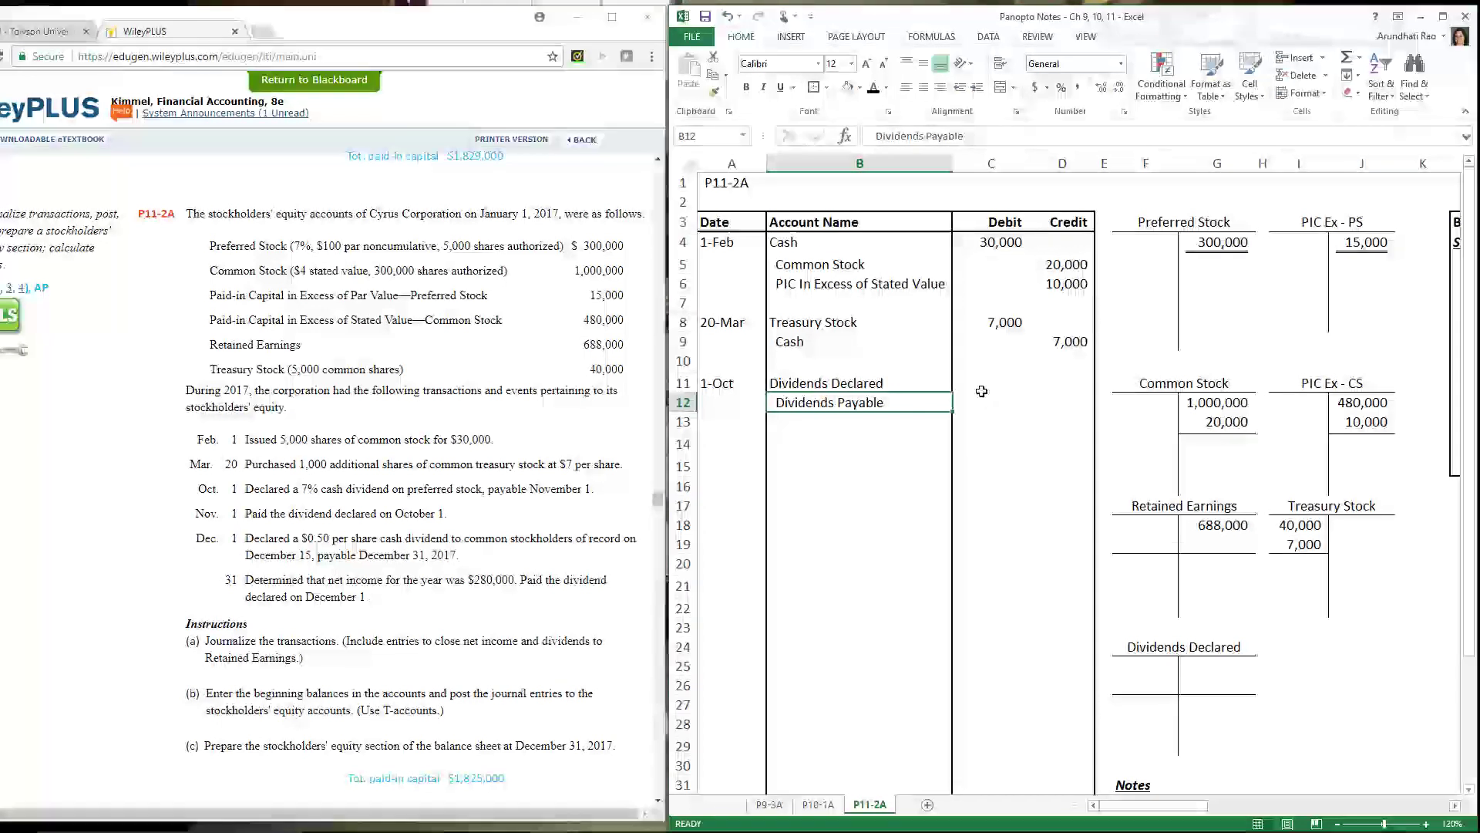
drag(981, 391, 1066, 394)
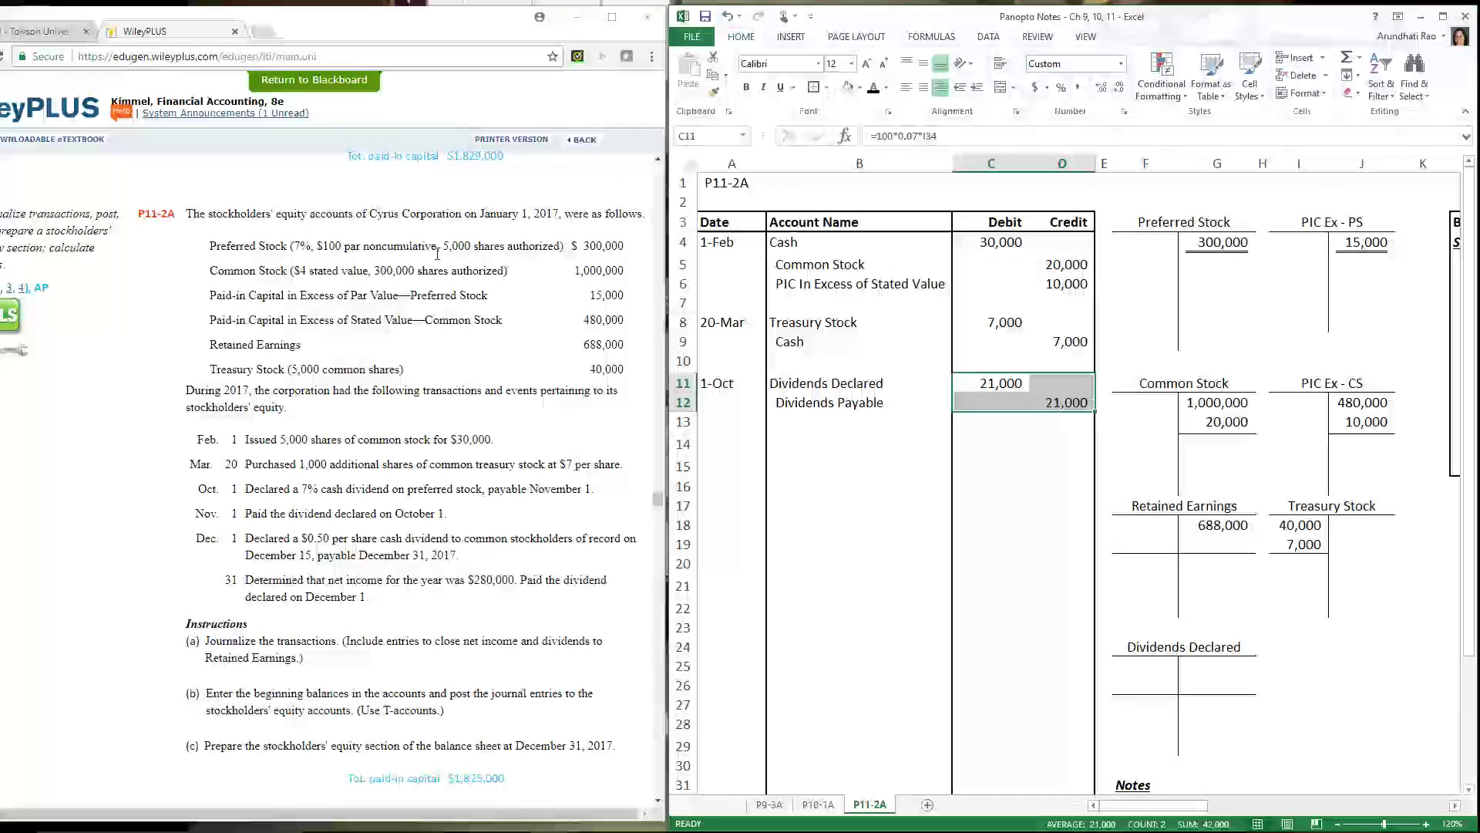
- Shade the Preferred Stock - Outstanding count in I34, used by the C11 formula, light blue, and reveal the Dividends Declared posting in F25
click(1002, 393)
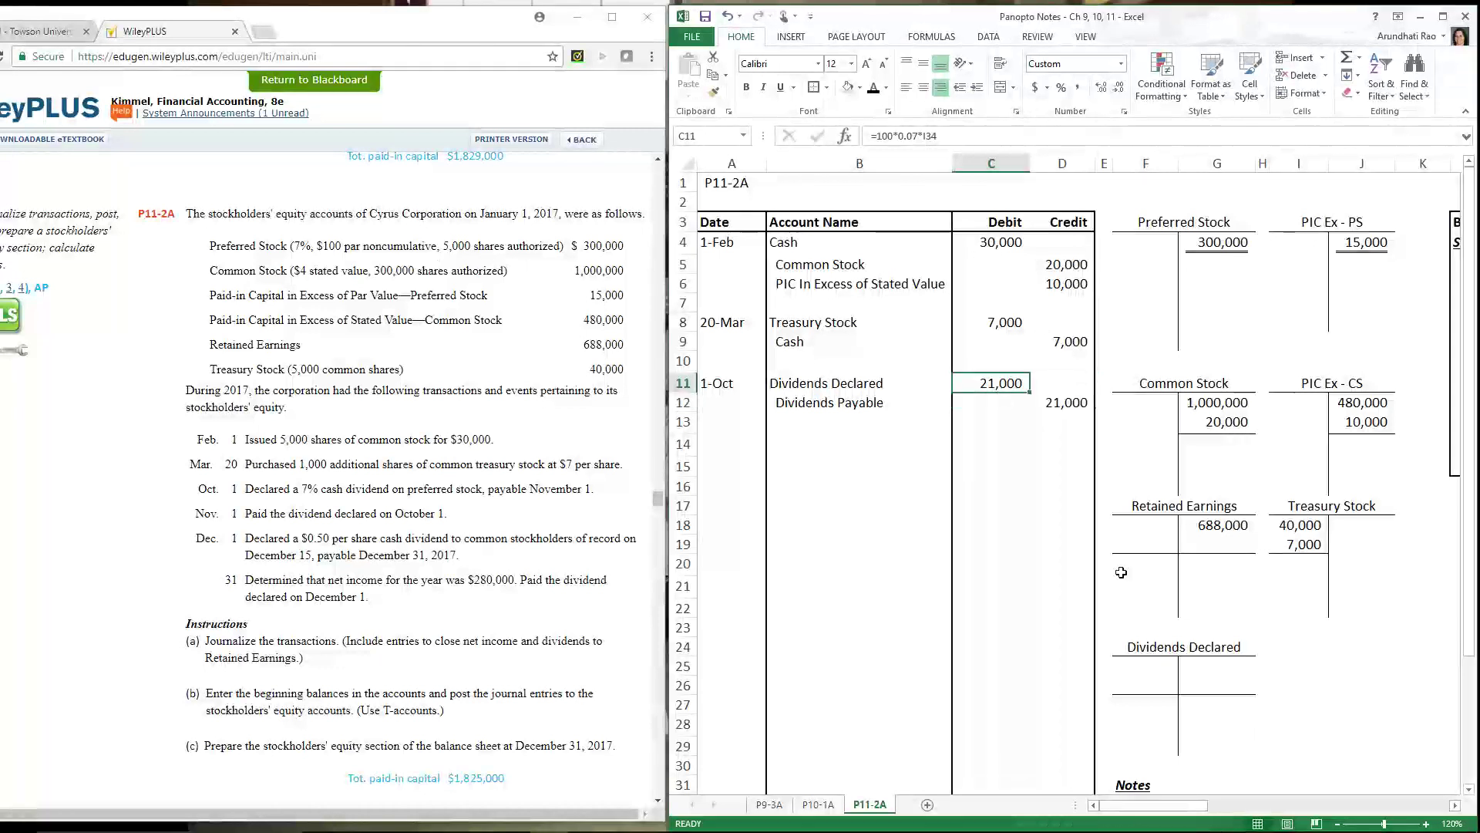
scroll(1233, 640, down, 2)
click(1315, 726)
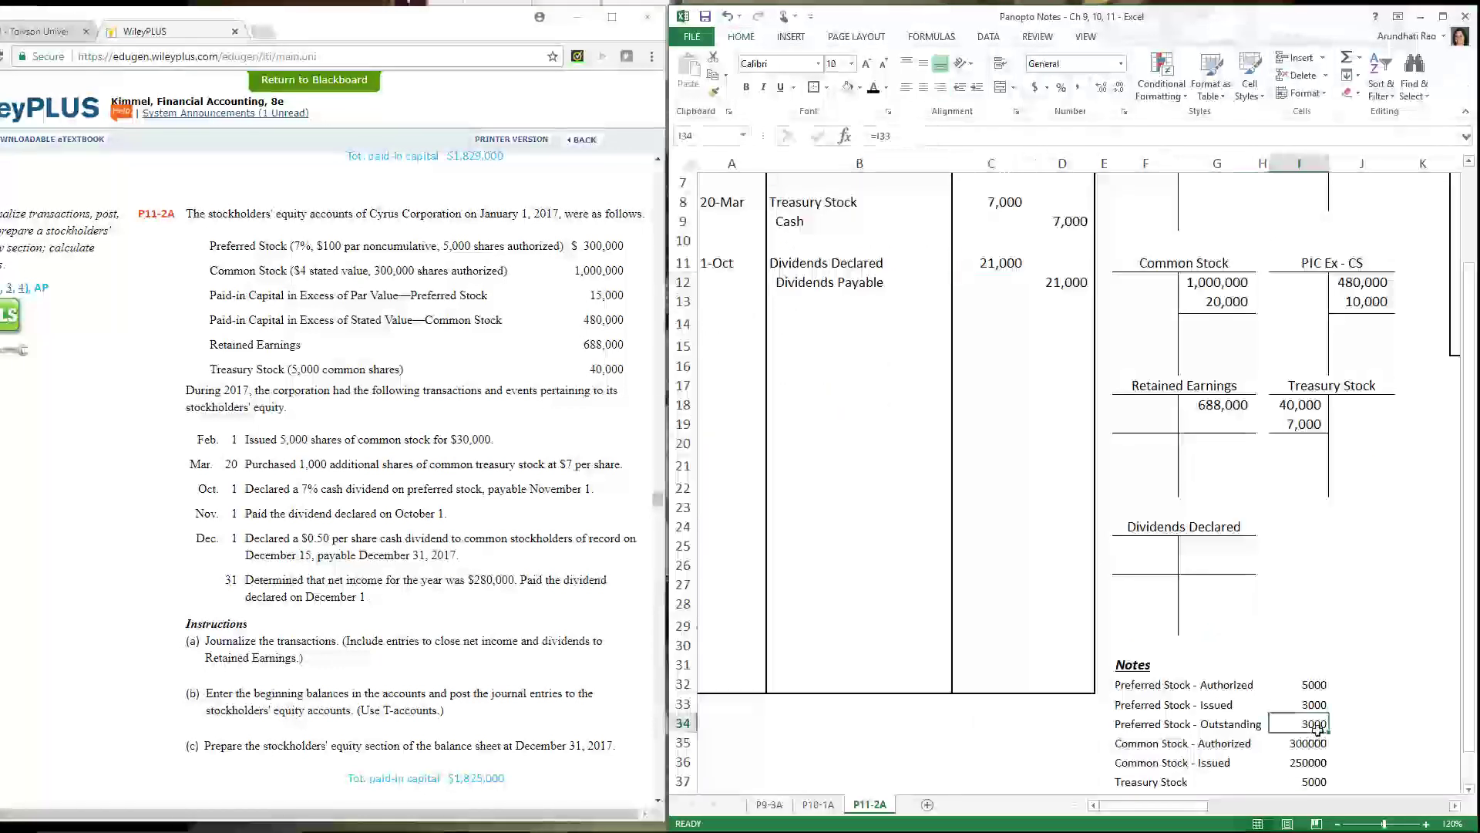
click(848, 88)
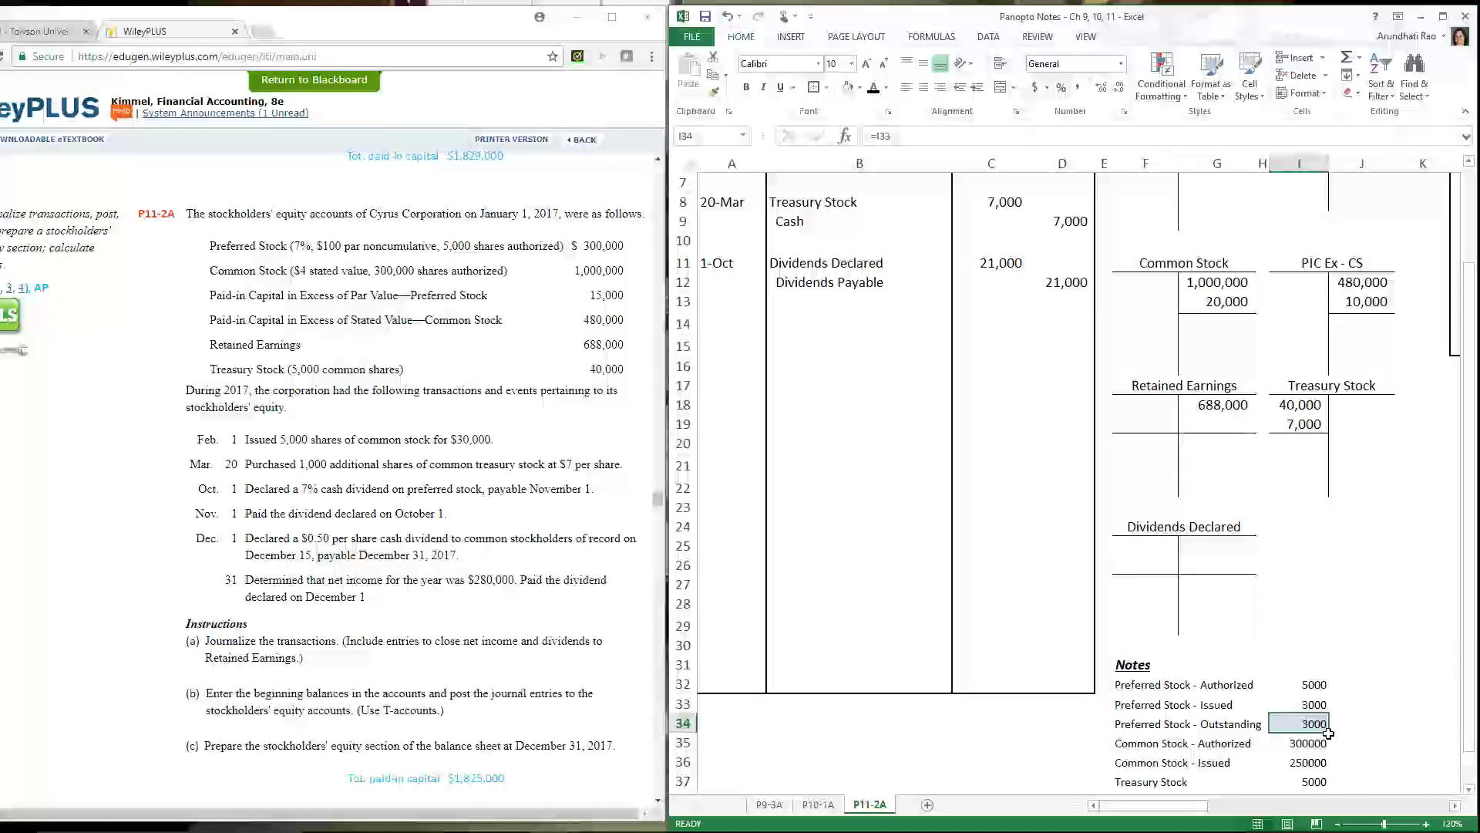
scroll(1328, 732, up, 2)
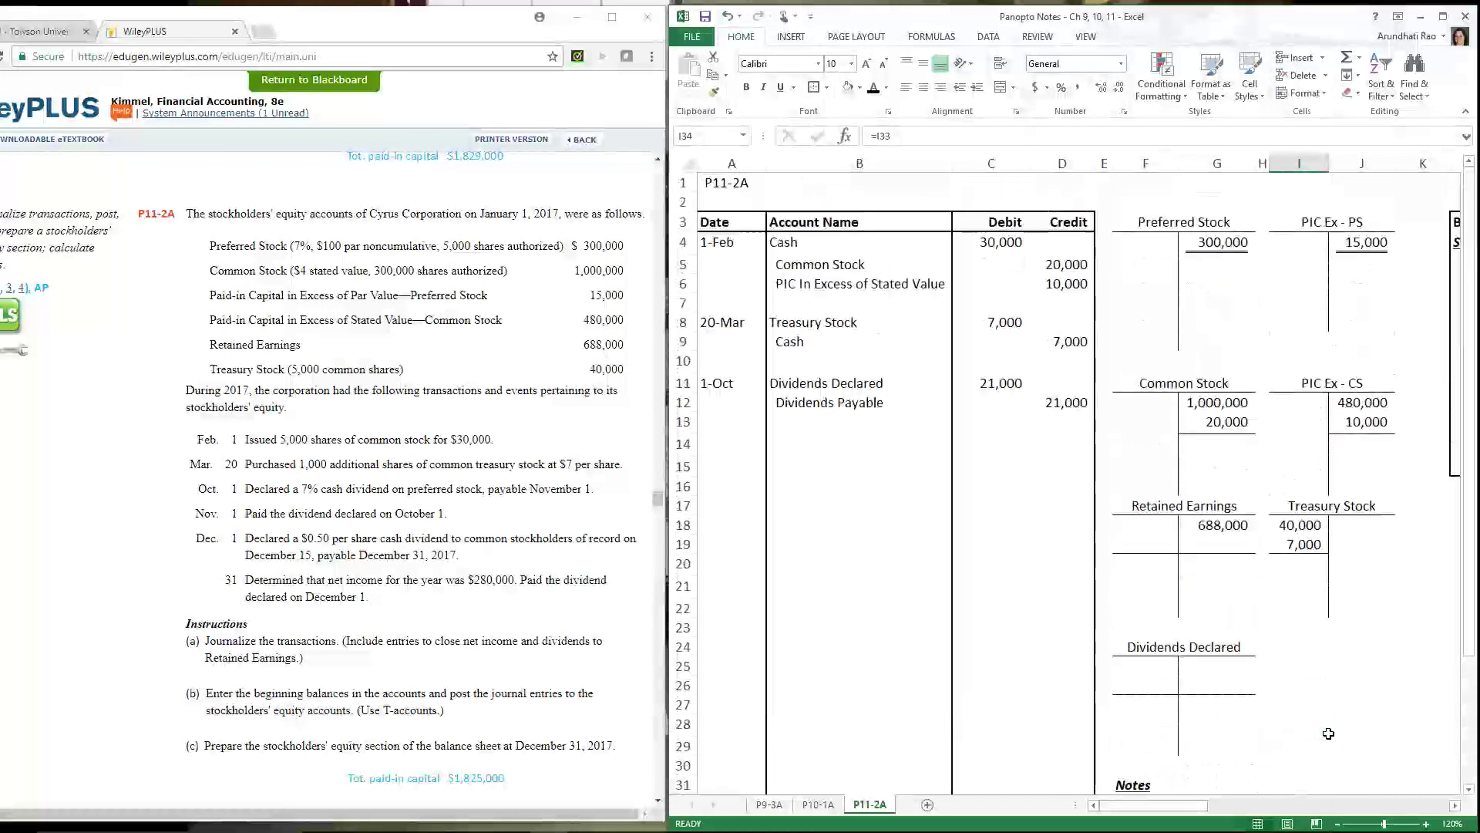
click(1143, 666)
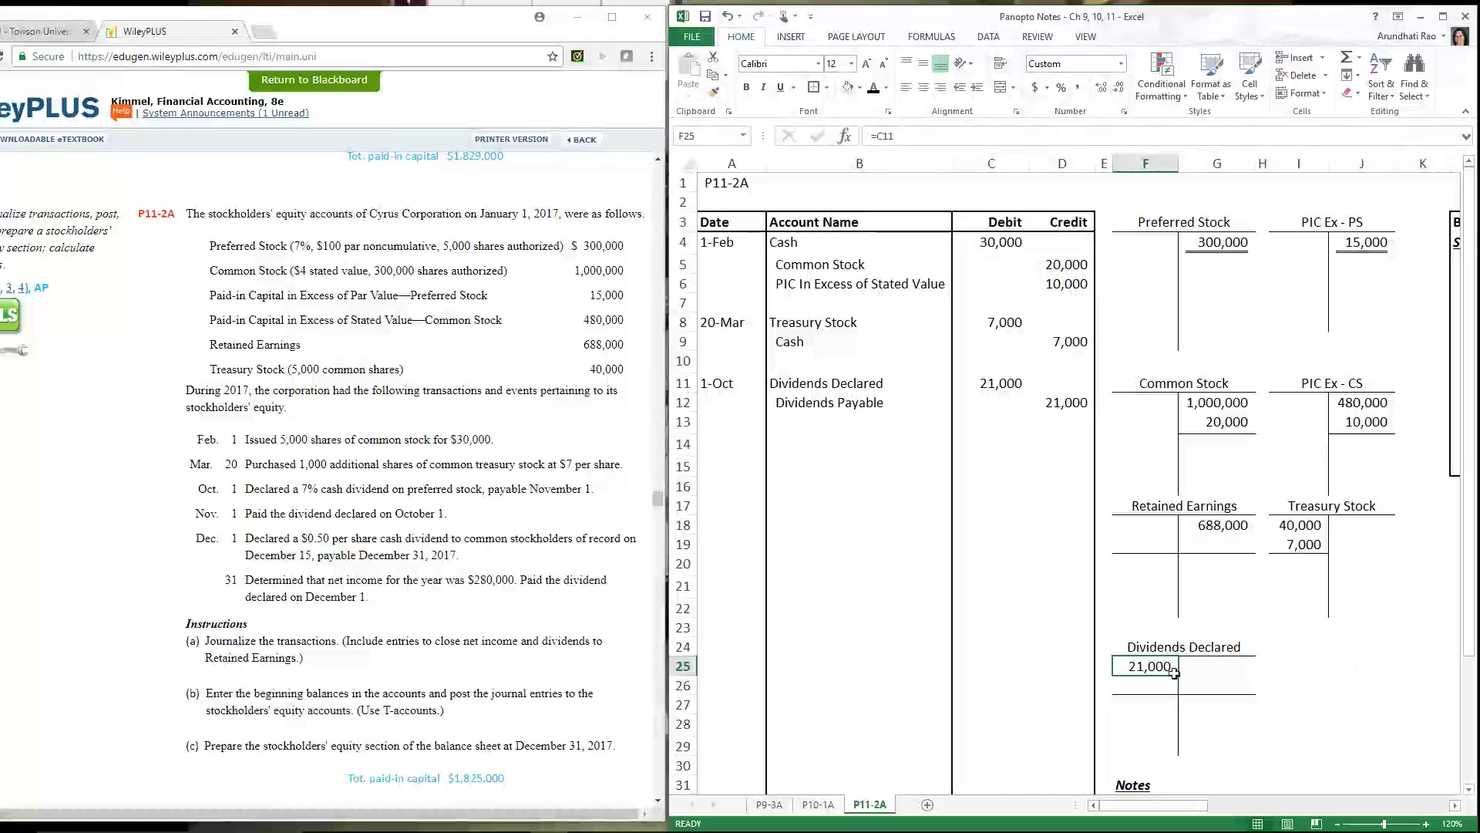
- Reveal the November 1 entry in rows 14 and 15 with Dividends Payable, Cash and the 21,000 amounts using black font color
click(739, 444)
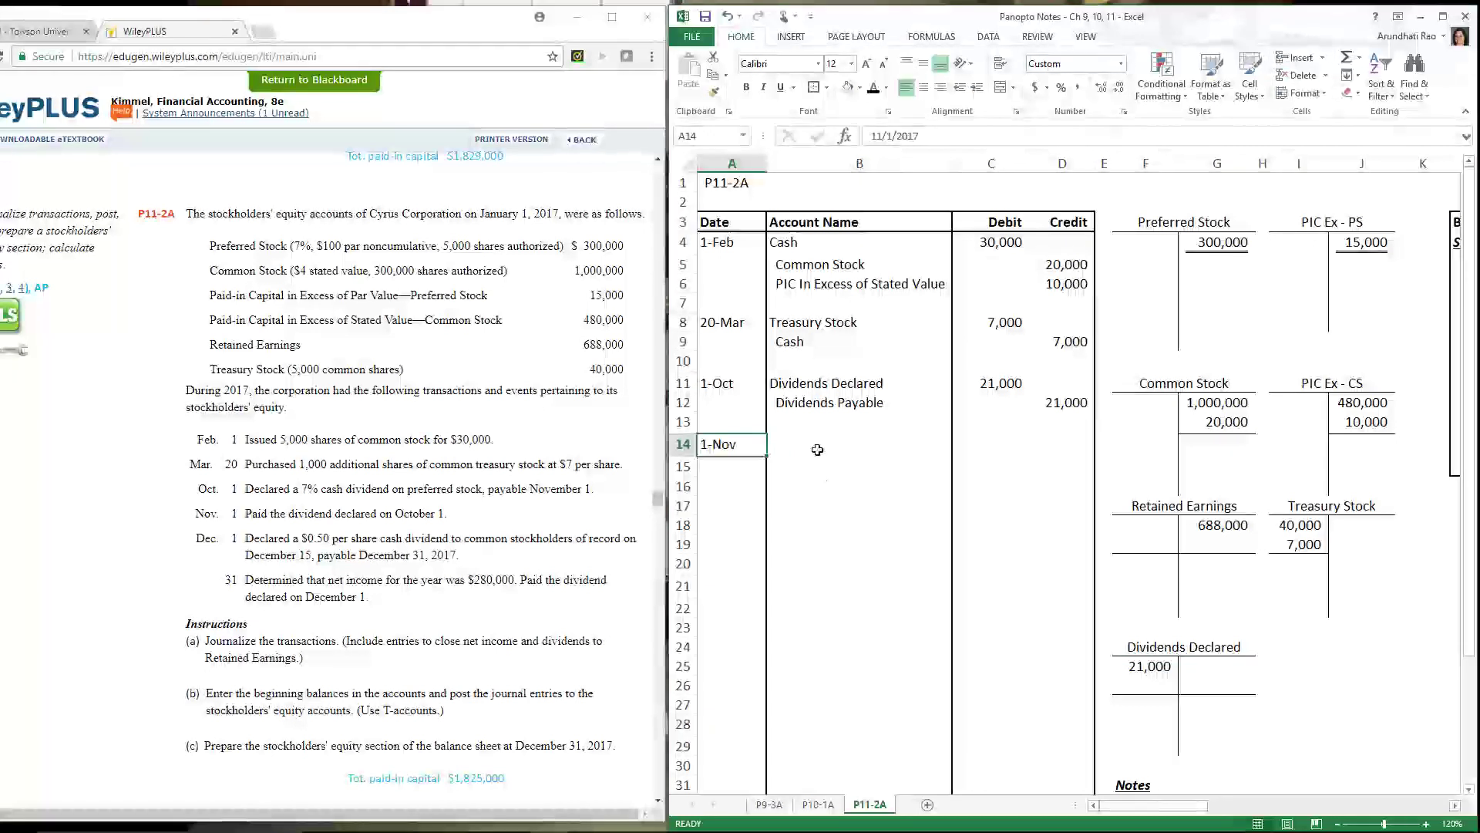
click(817, 445)
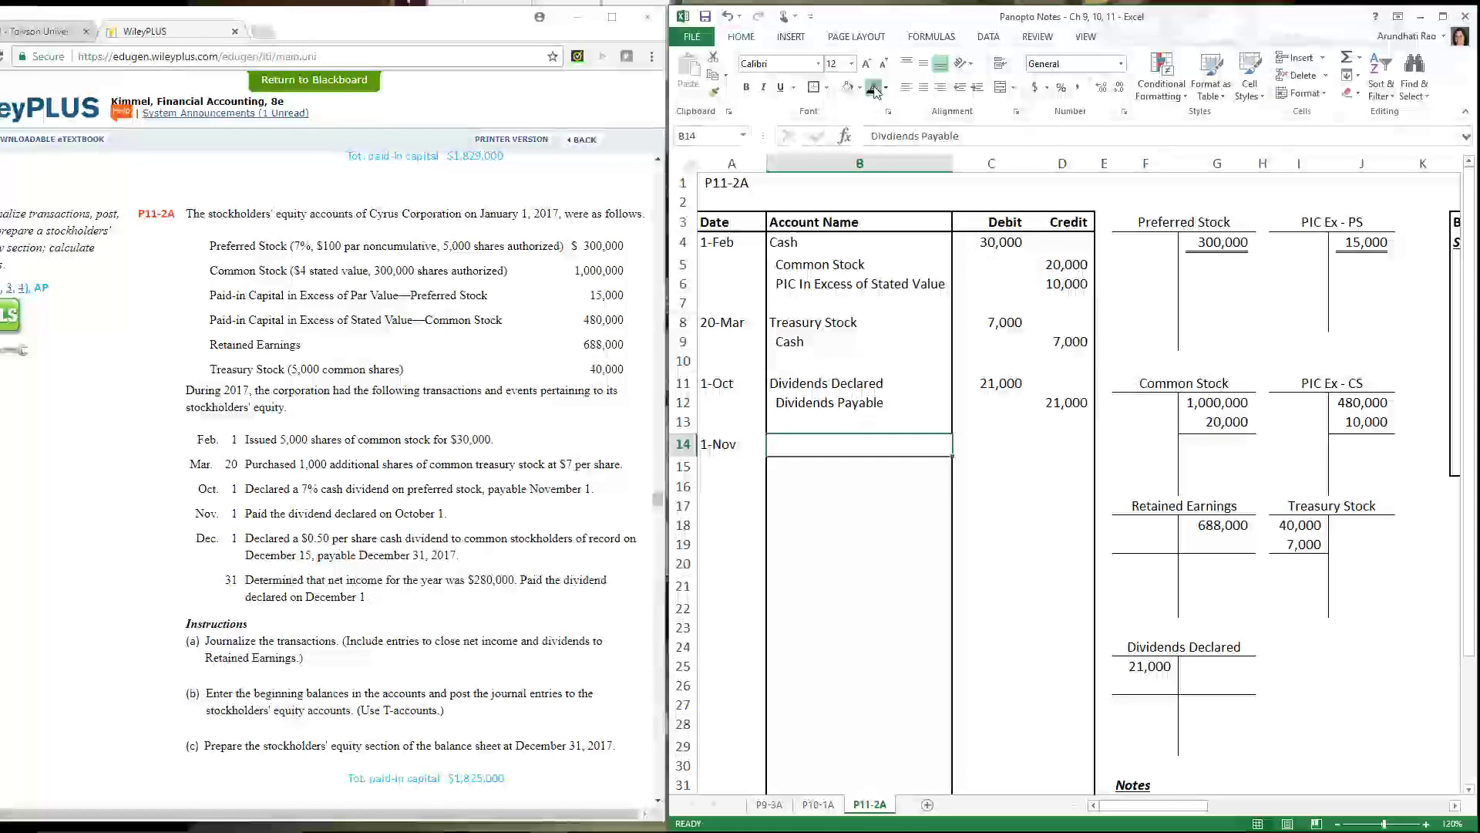
key(Return)
text(Cash)
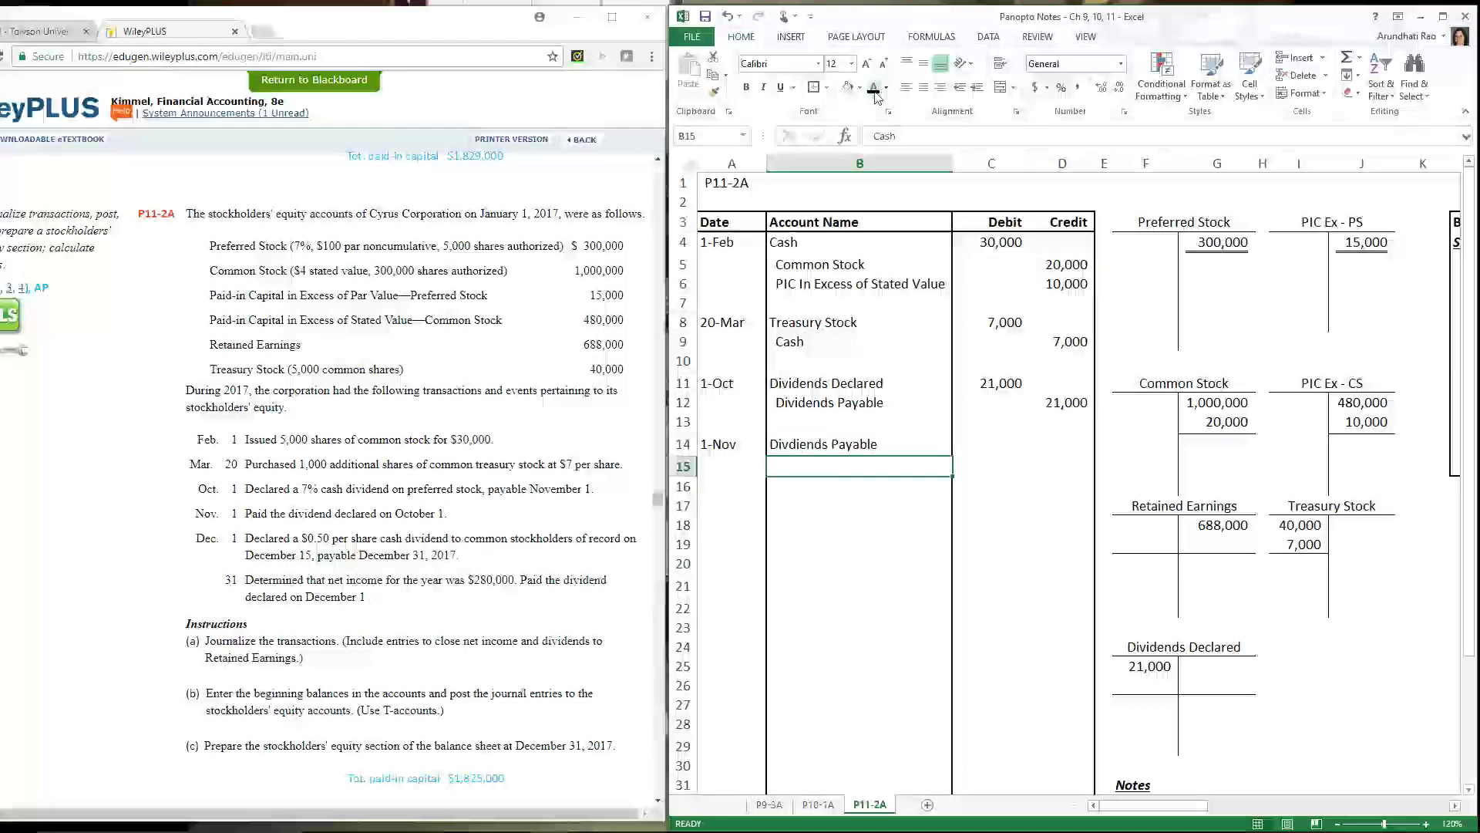
drag(994, 445, 1072, 469)
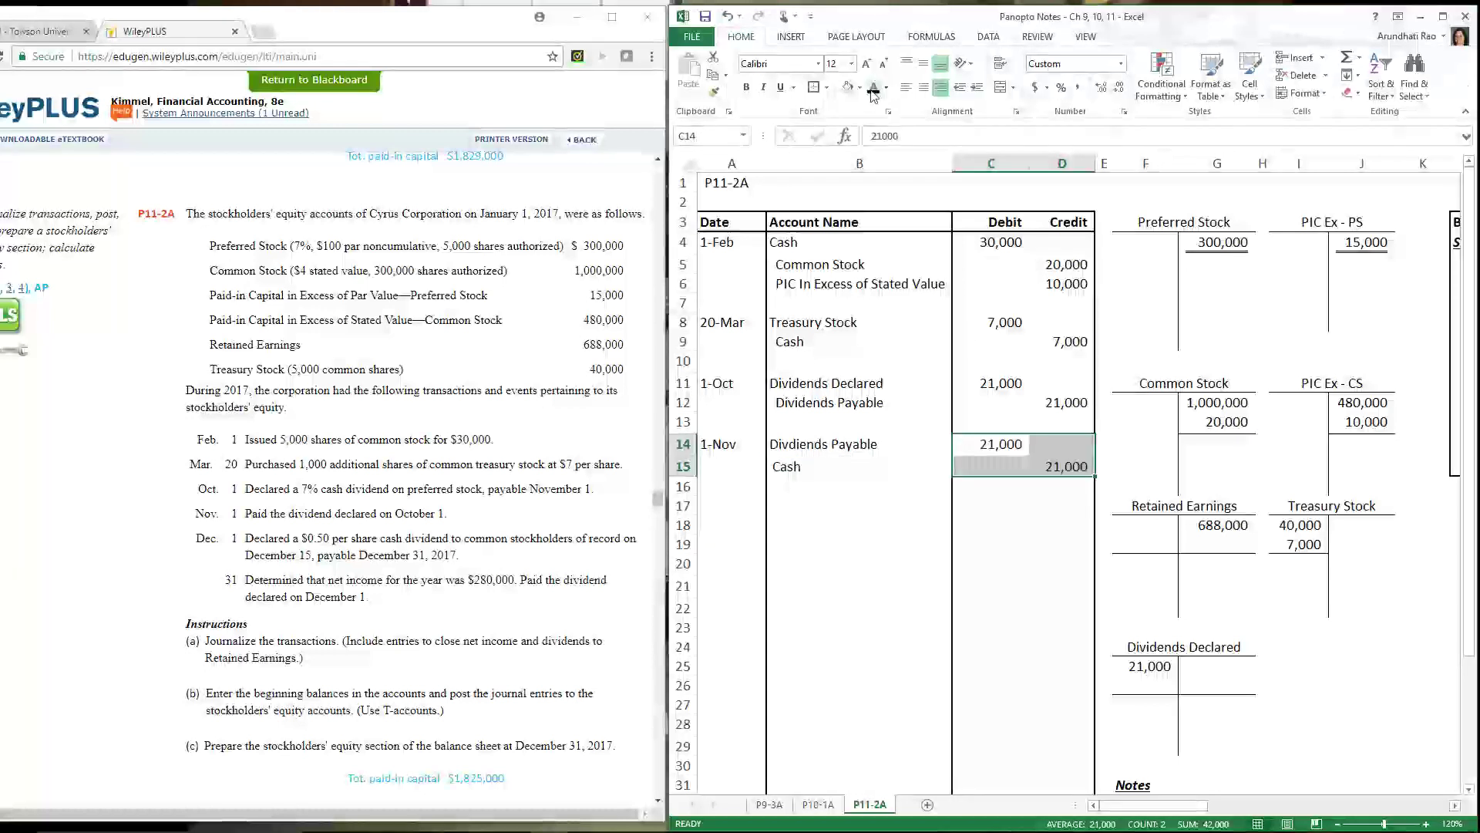
click(816, 467)
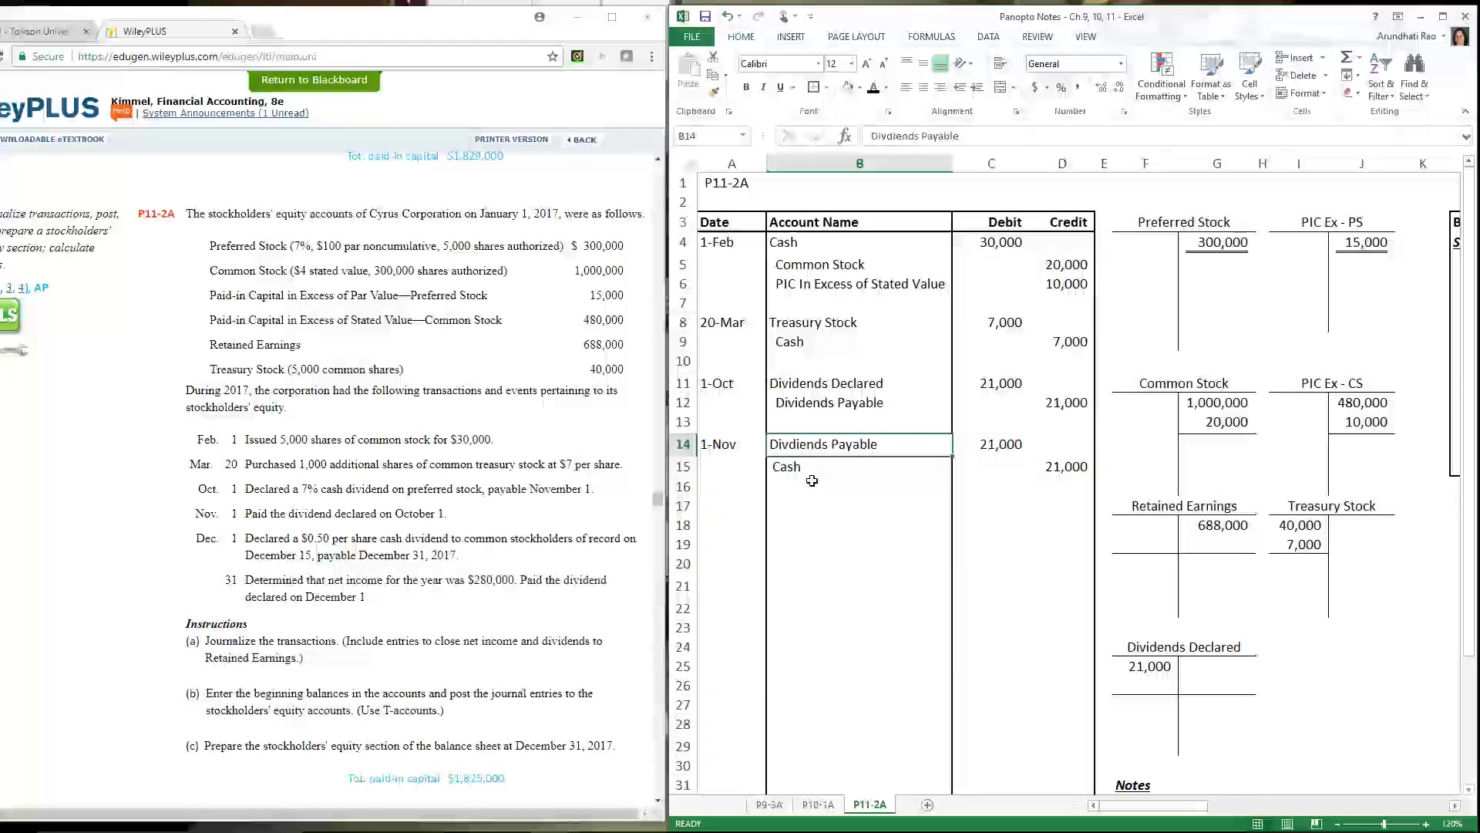
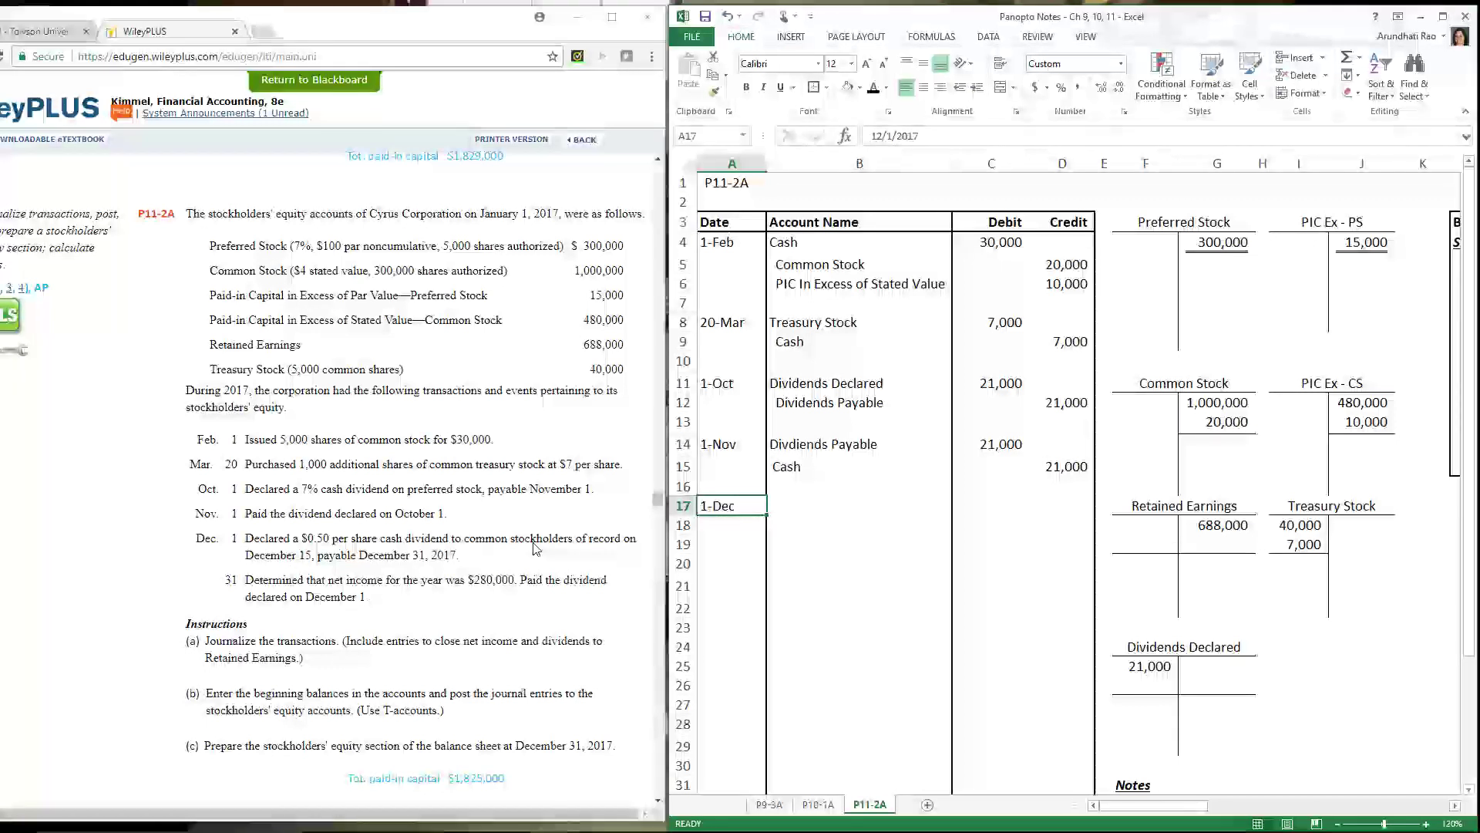
- Reveal the December 1 account names, Dividends Declared in B17 and Dividends Payable in B18, using black font color
click(815, 512)
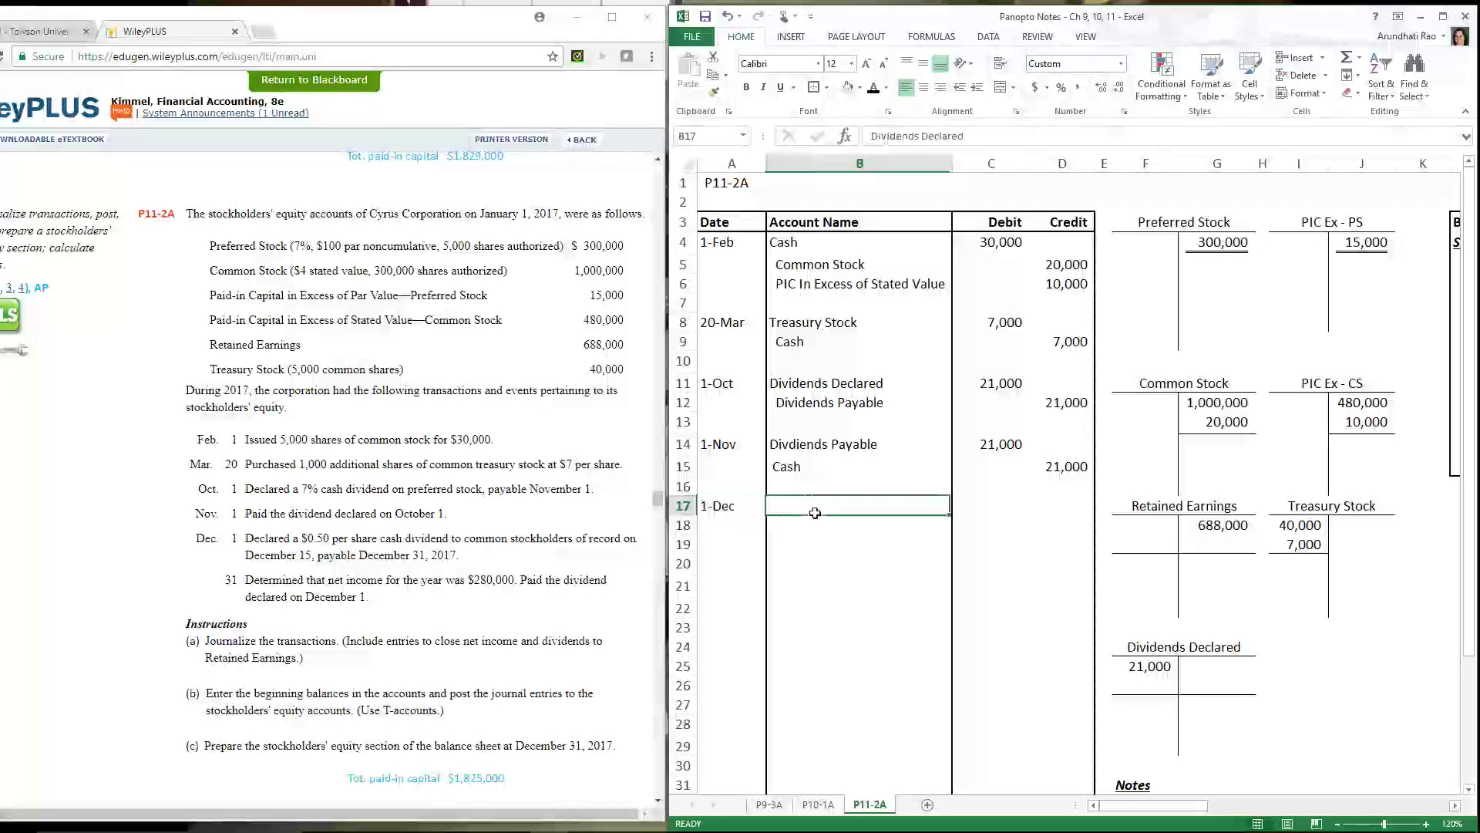
text(Dividends Declared)
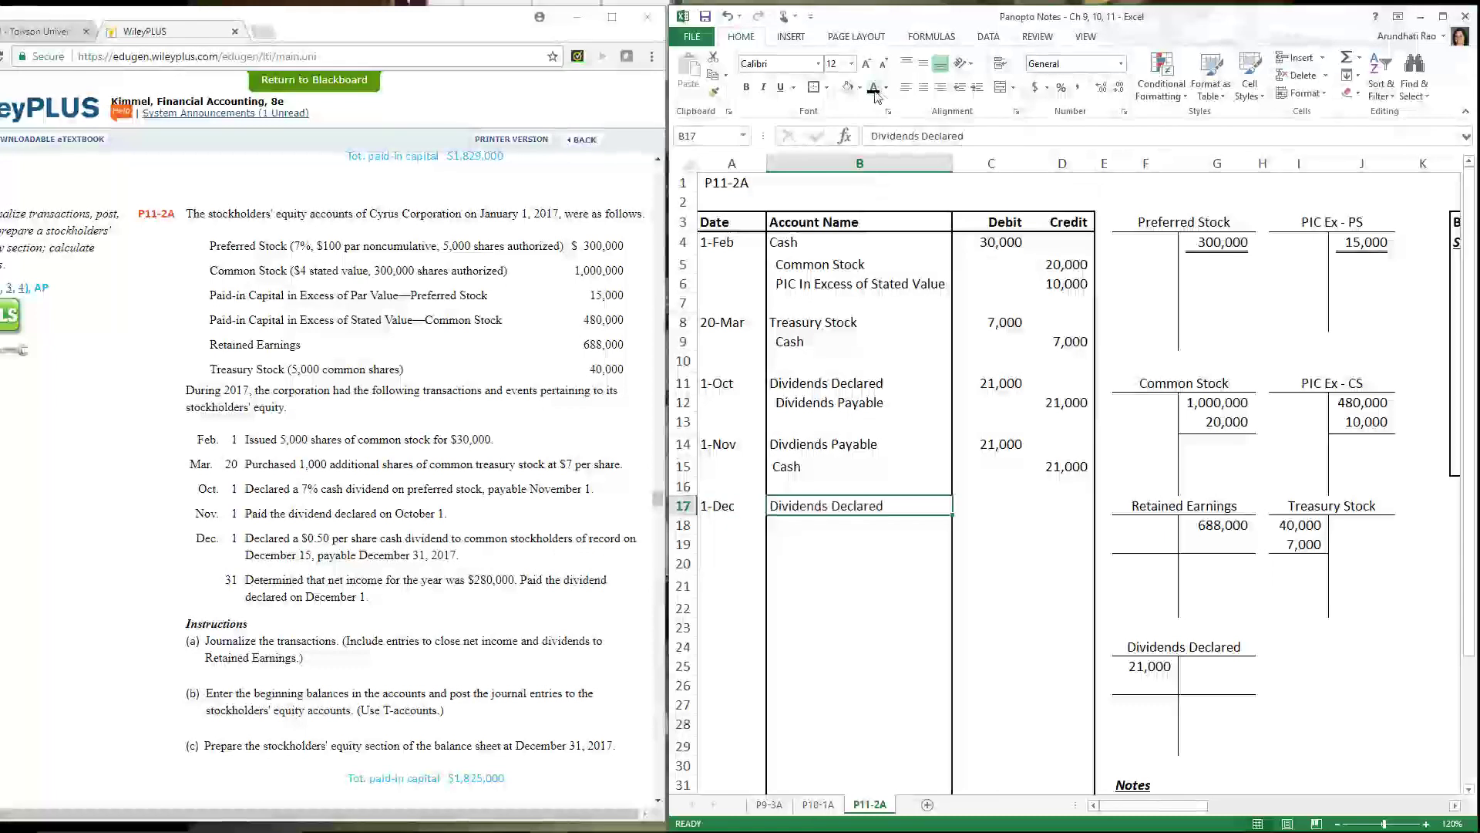
click(859, 525)
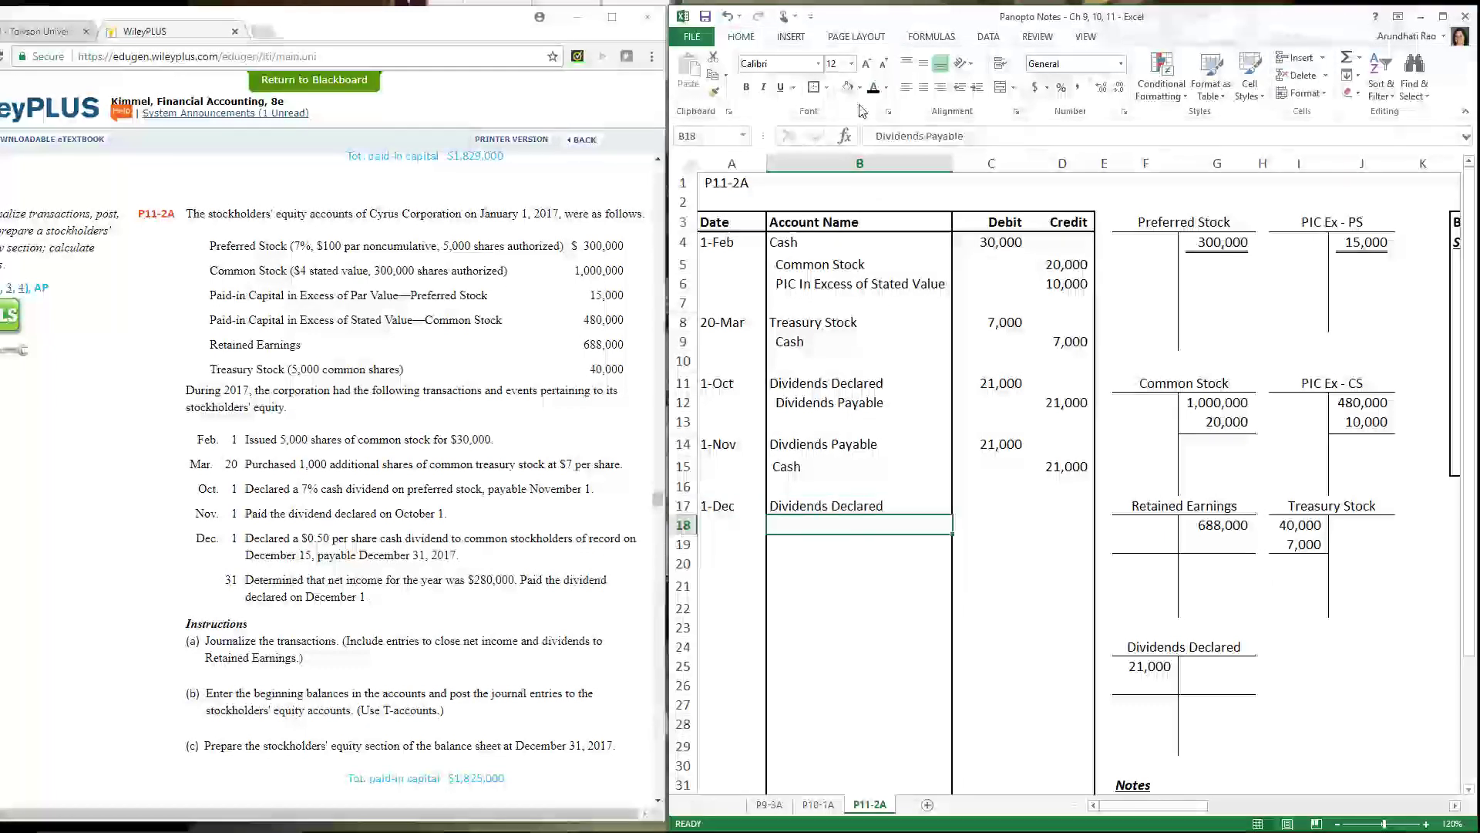
text(Dividends Payable)
key(ctrl+Return)
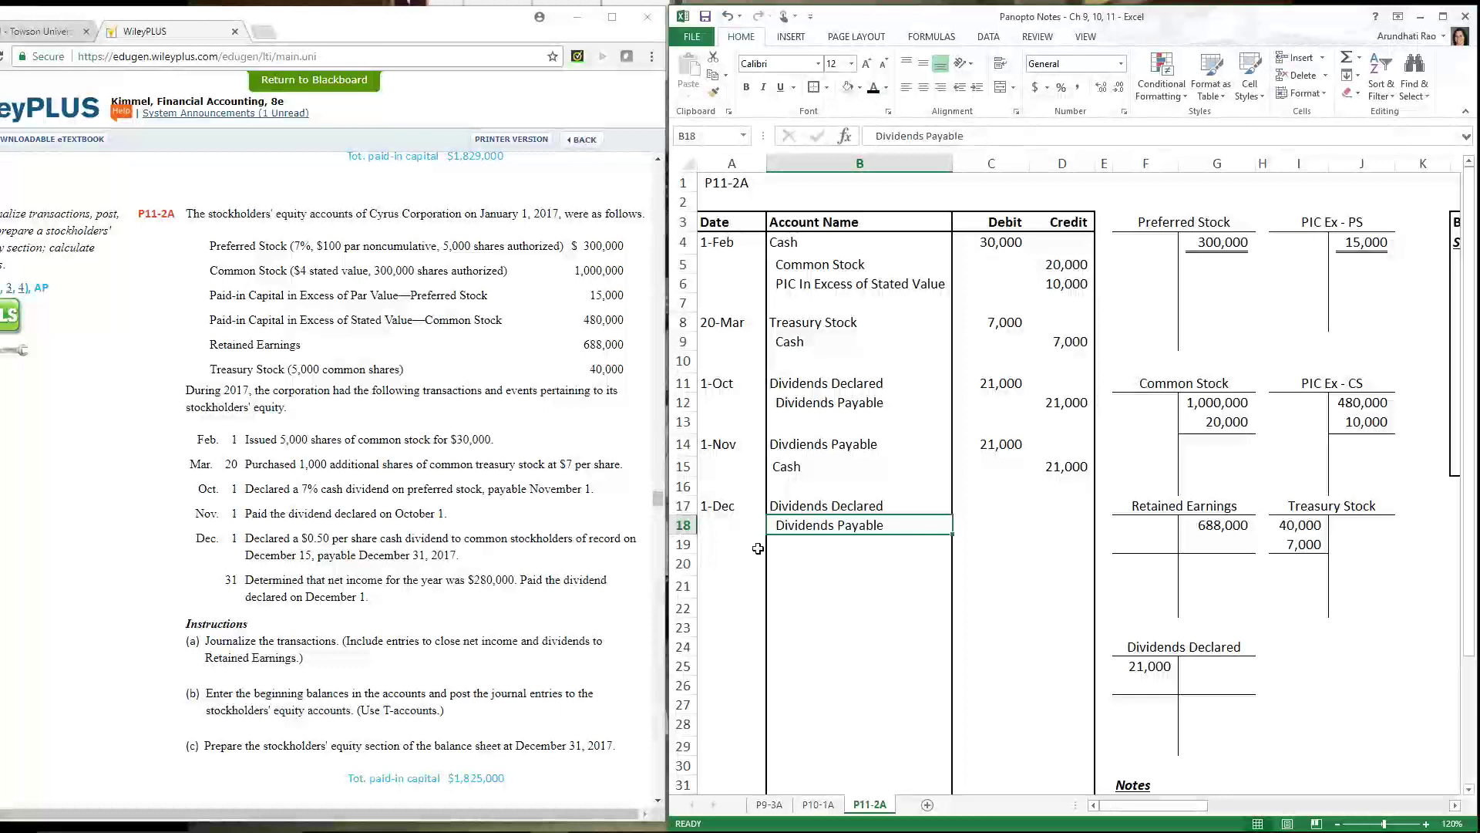
- Review the Common Stock - Issued formula in the share notes and reveal the 5,000-share addition beside it in J36
scroll(1320, 571, down, 4)
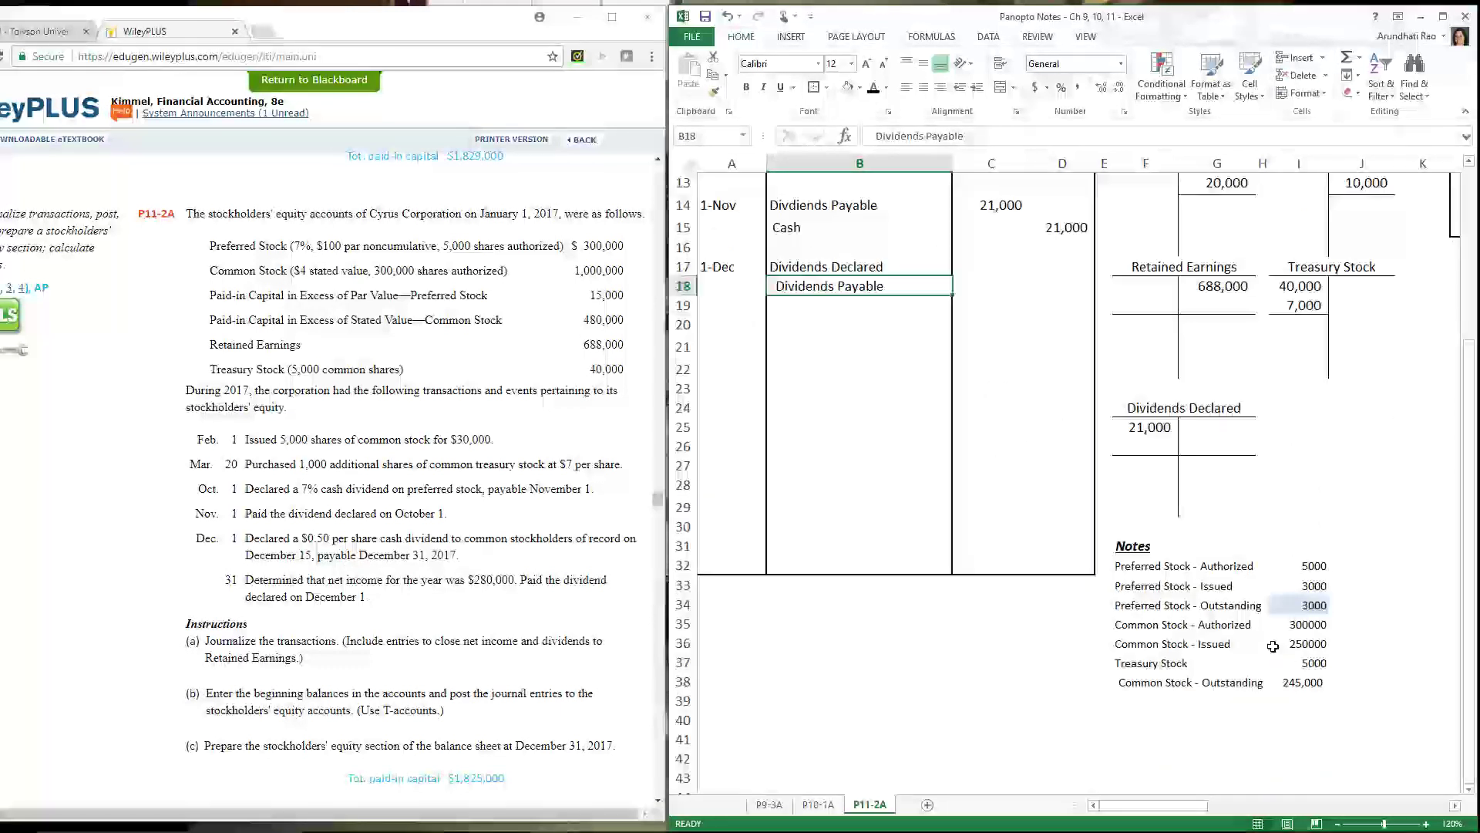
click(1320, 629)
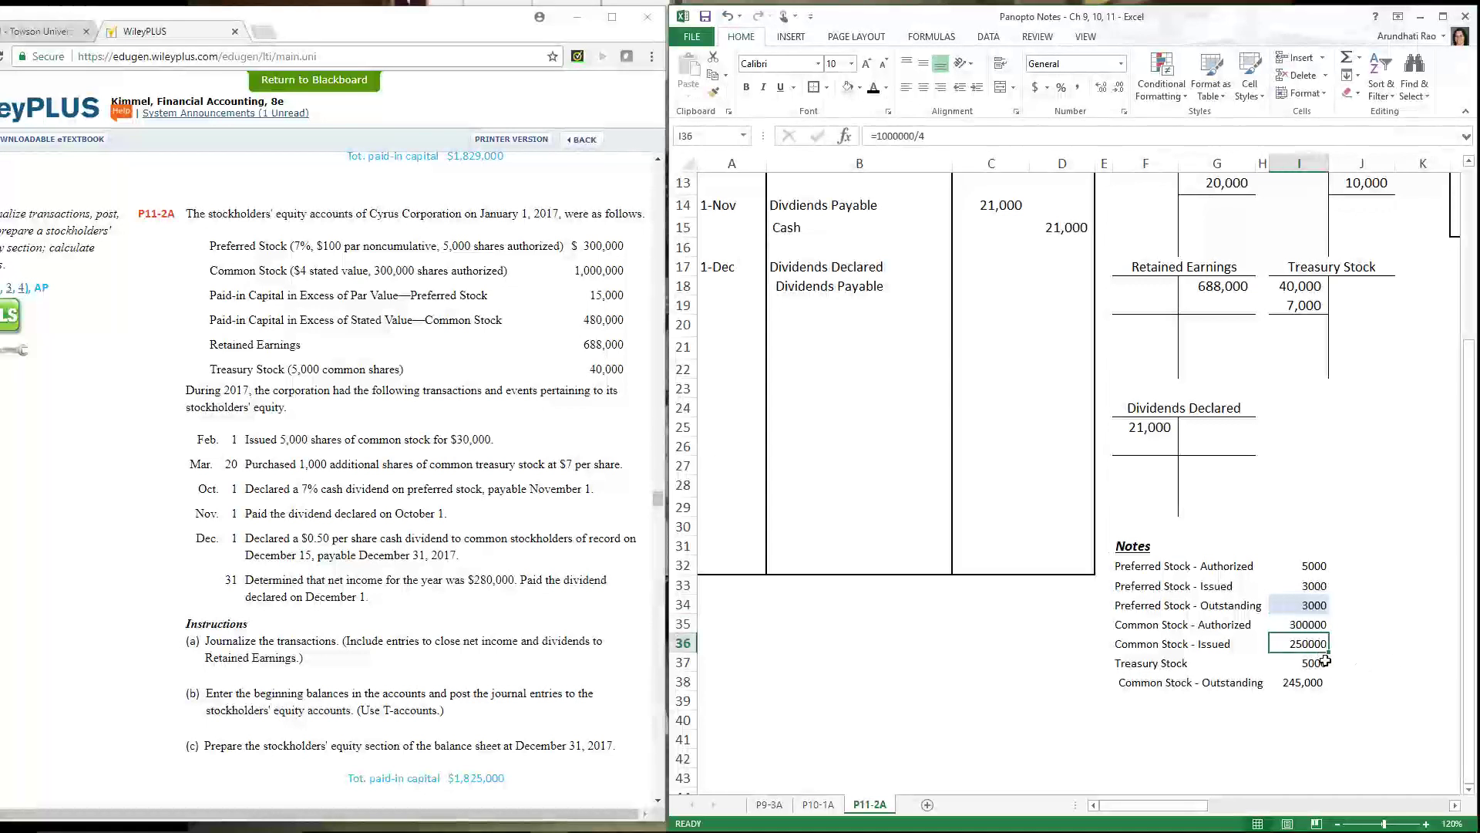
click(1321, 643)
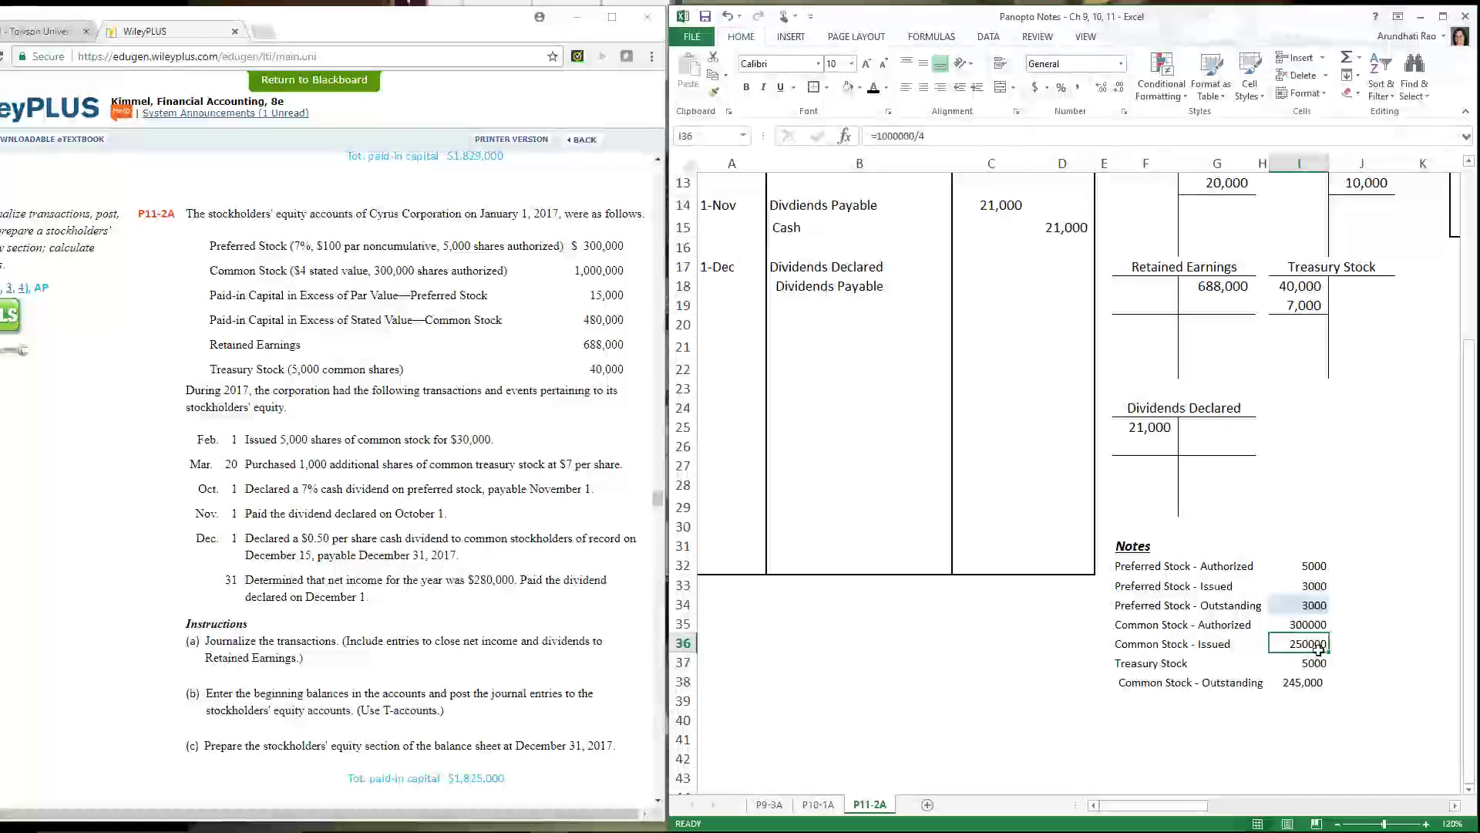
scroll(1319, 646, up, 3)
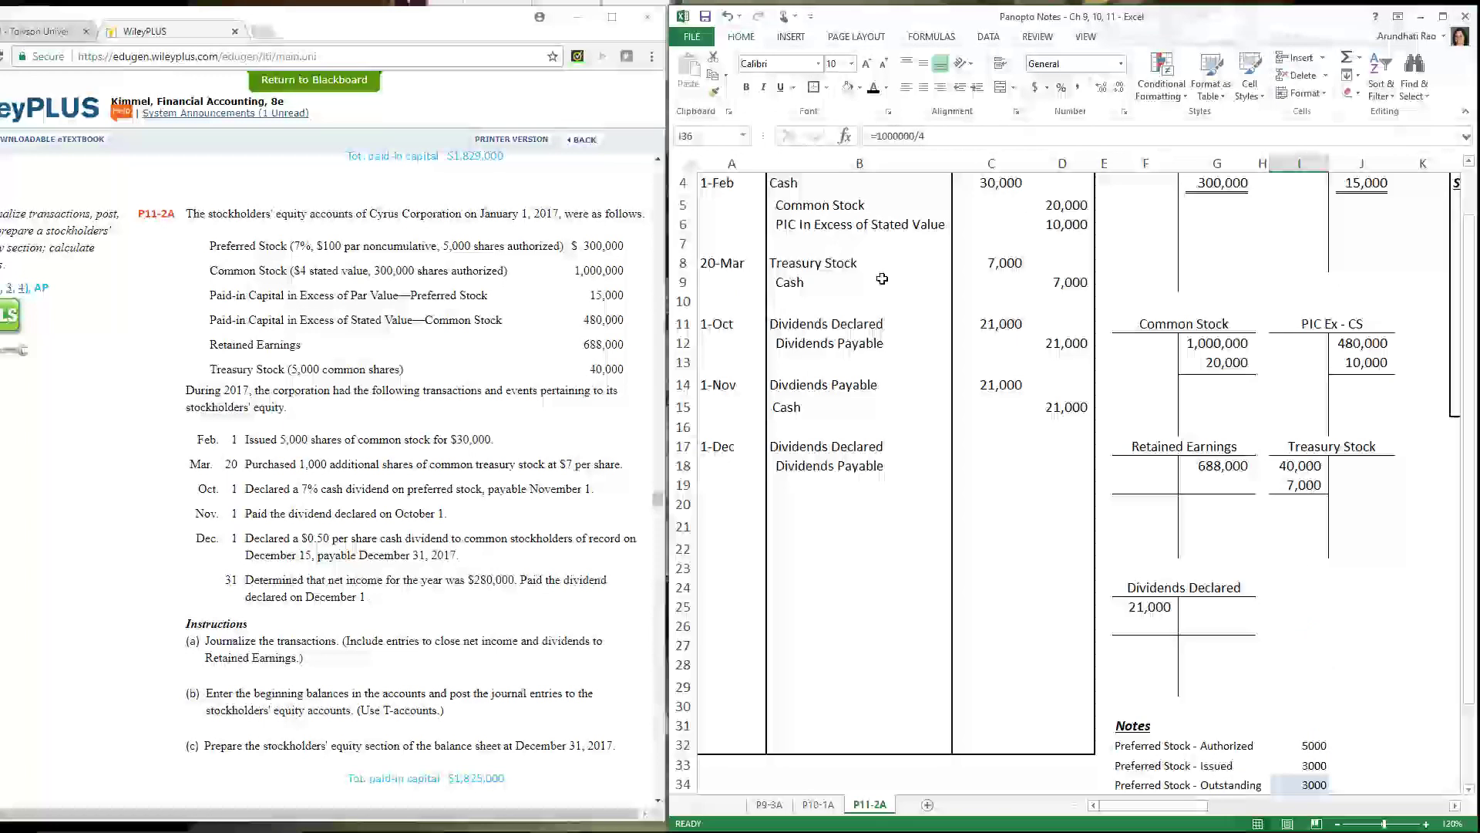
scroll(1340, 723, down, 3)
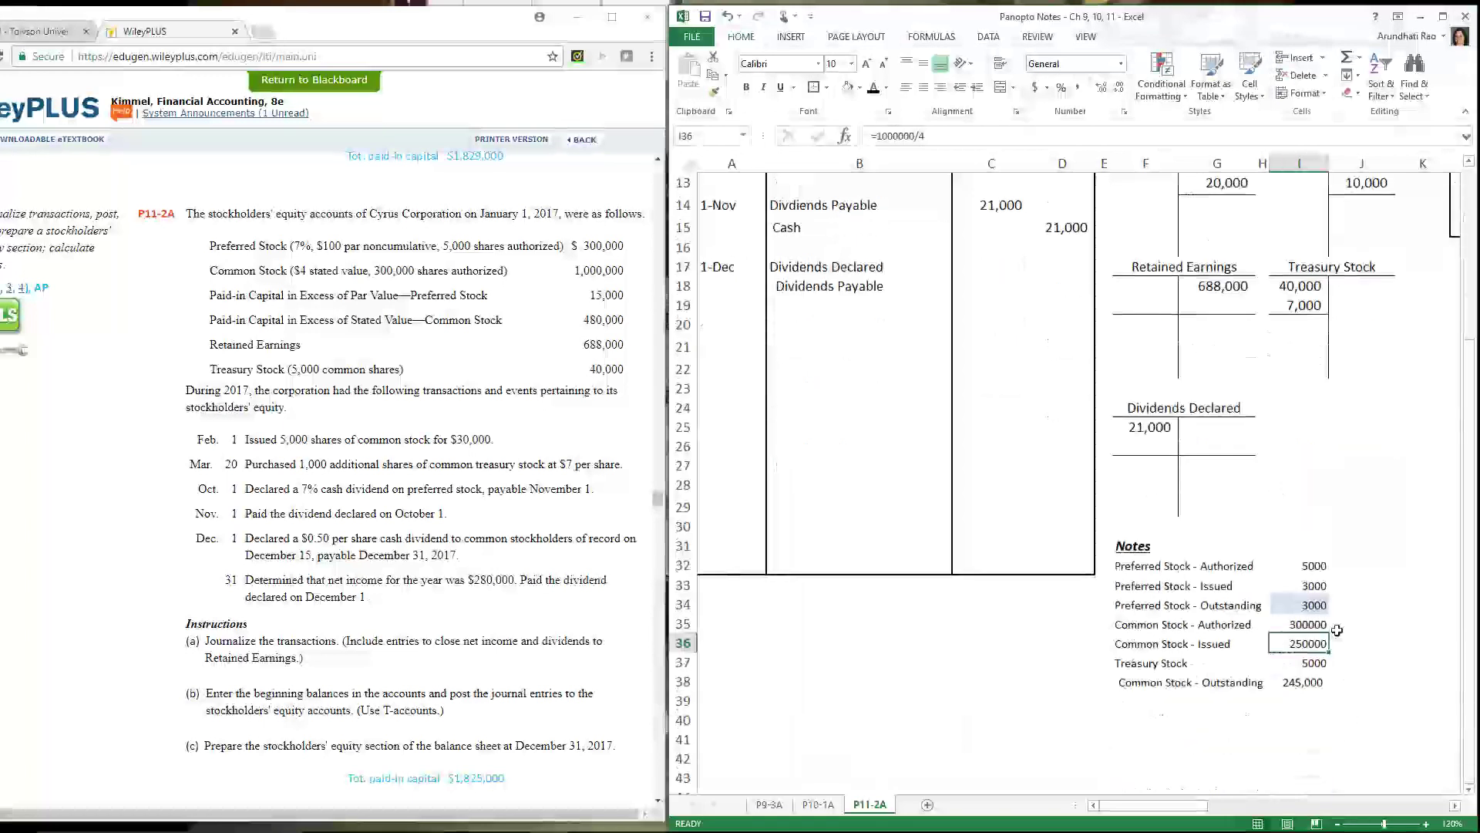
click(1357, 649)
text(5000)
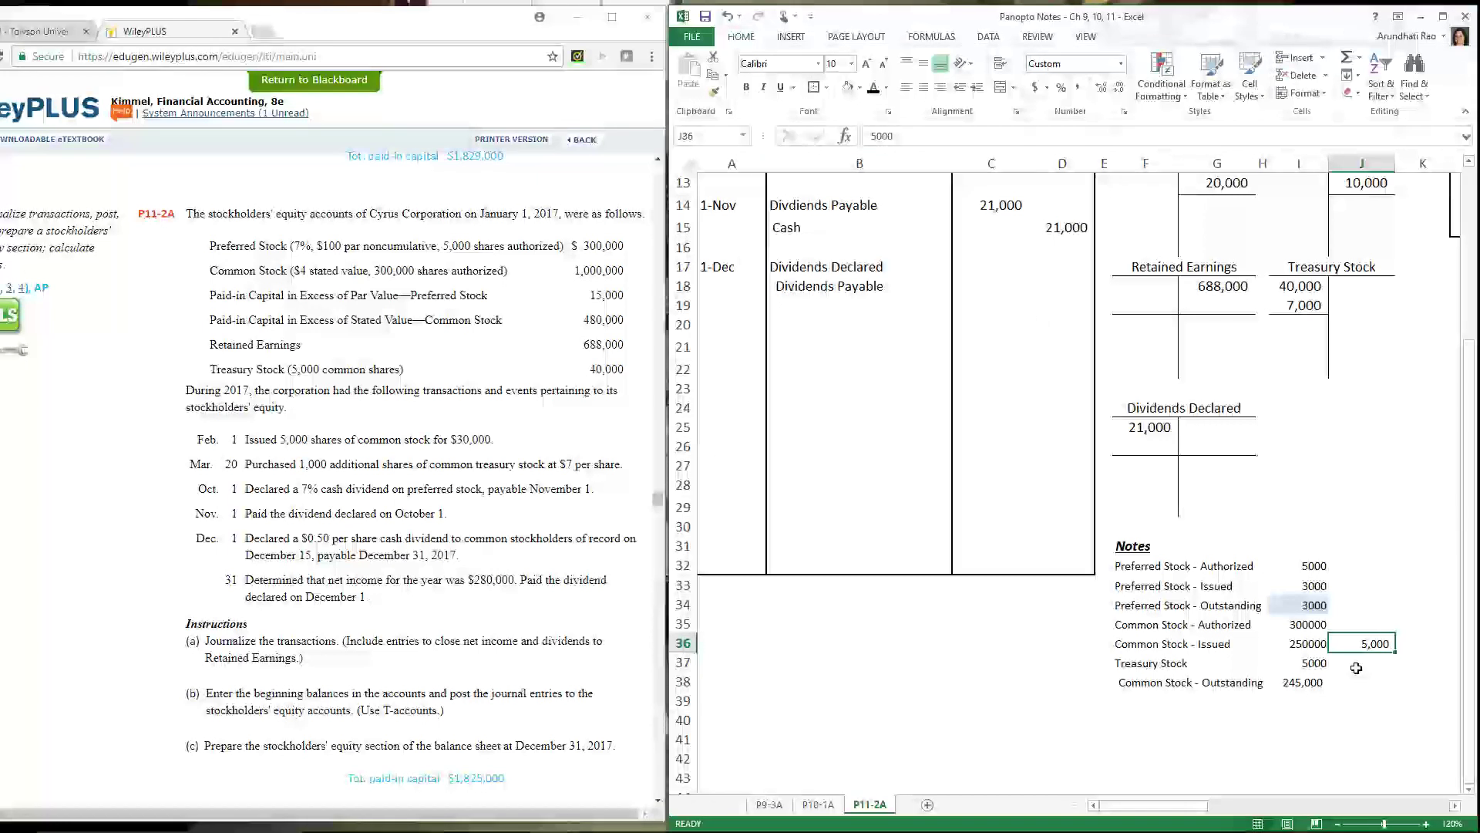
key(Down)
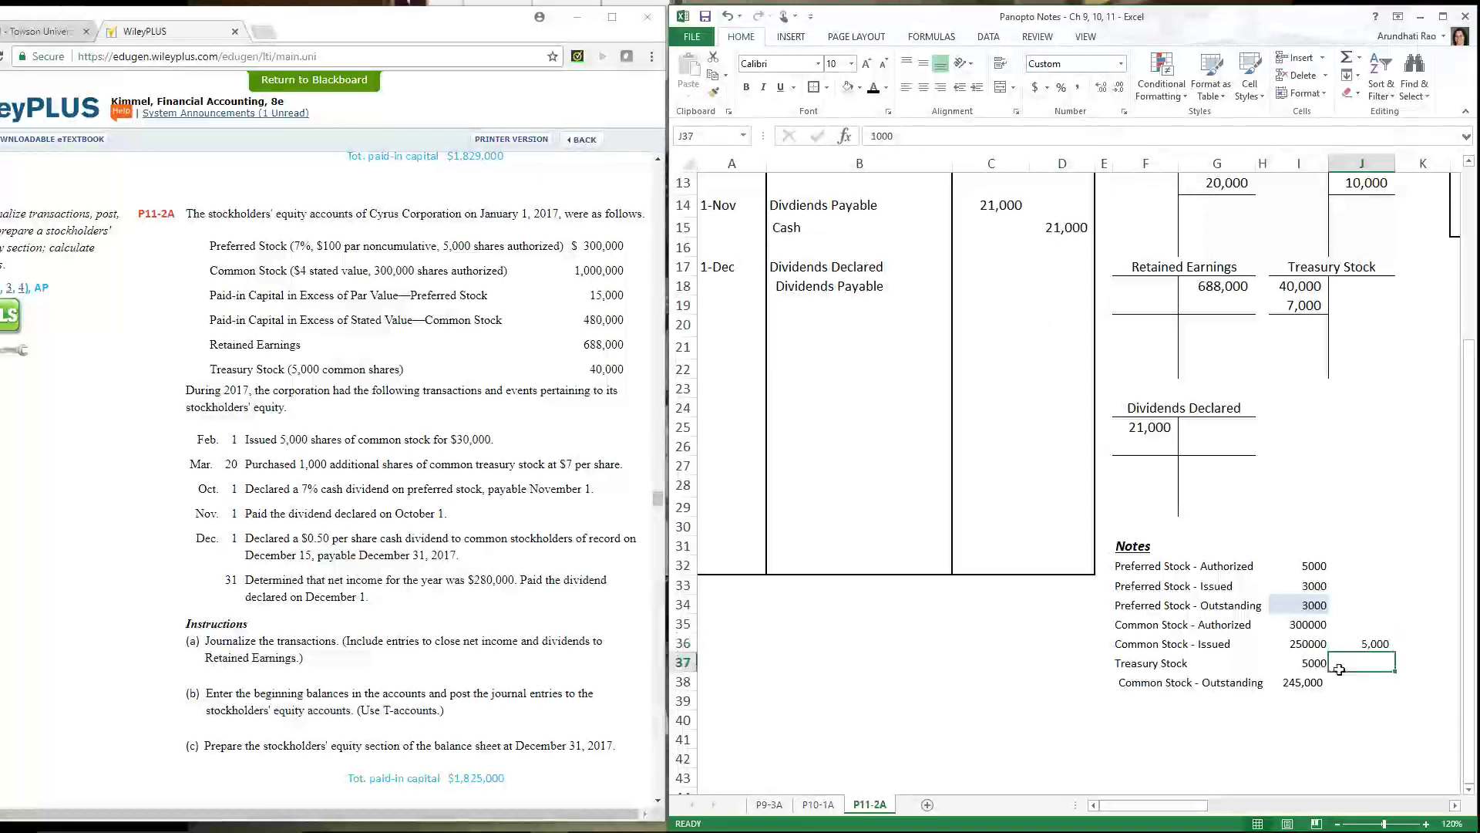
- Reveal the 1,000-share treasury stock addition in J37 of the share notes using black font color
key(Left)
click(1358, 669)
text(1000)
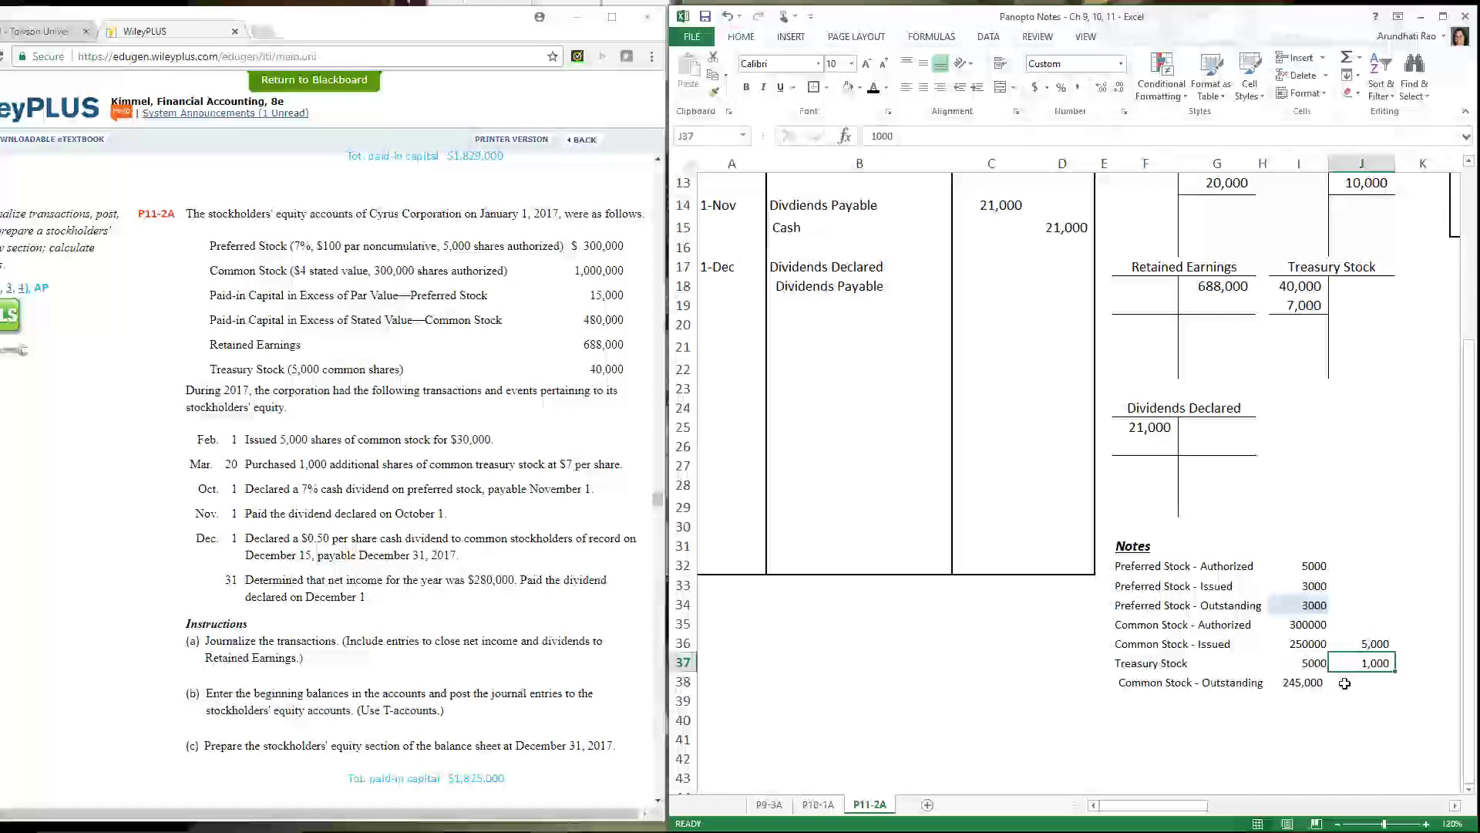
- Reveal the updated Common Stock - Issued and Treasury Stock totals in K36 and K37, and check their SUM formulas
drag(1419, 645, 1421, 663)
key(alt+equal)
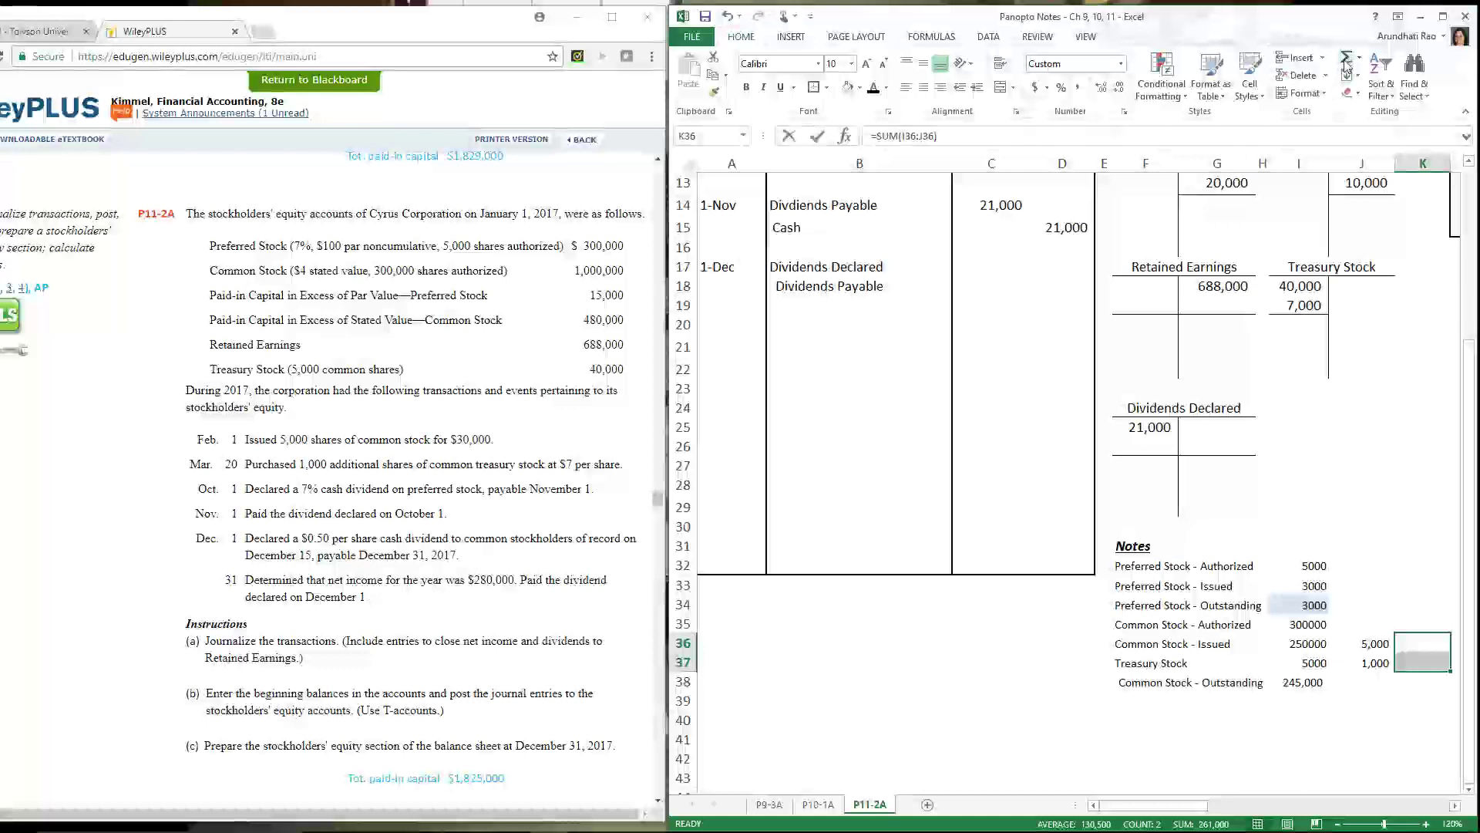
key(F2)
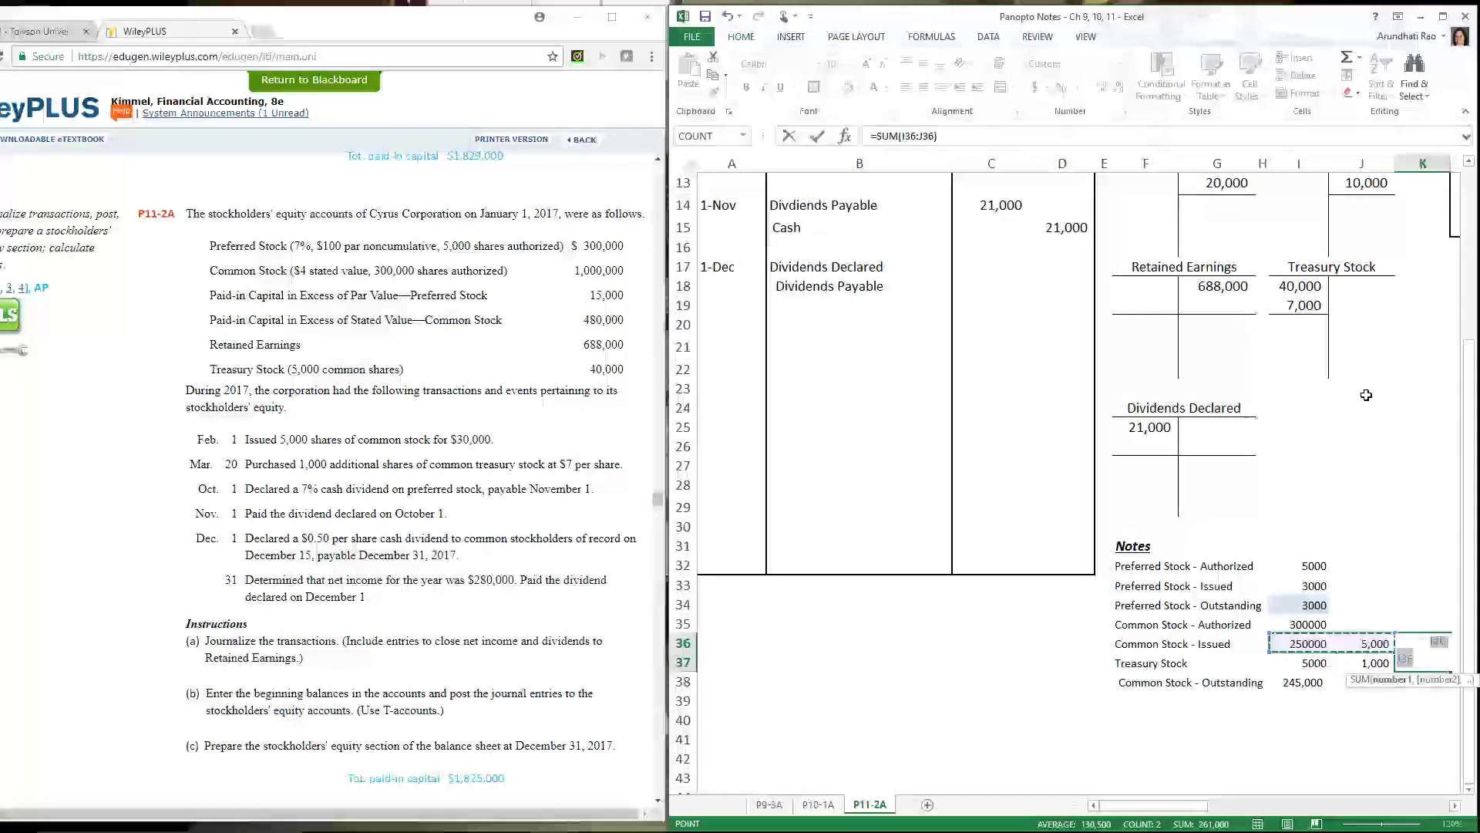
key(Escape)
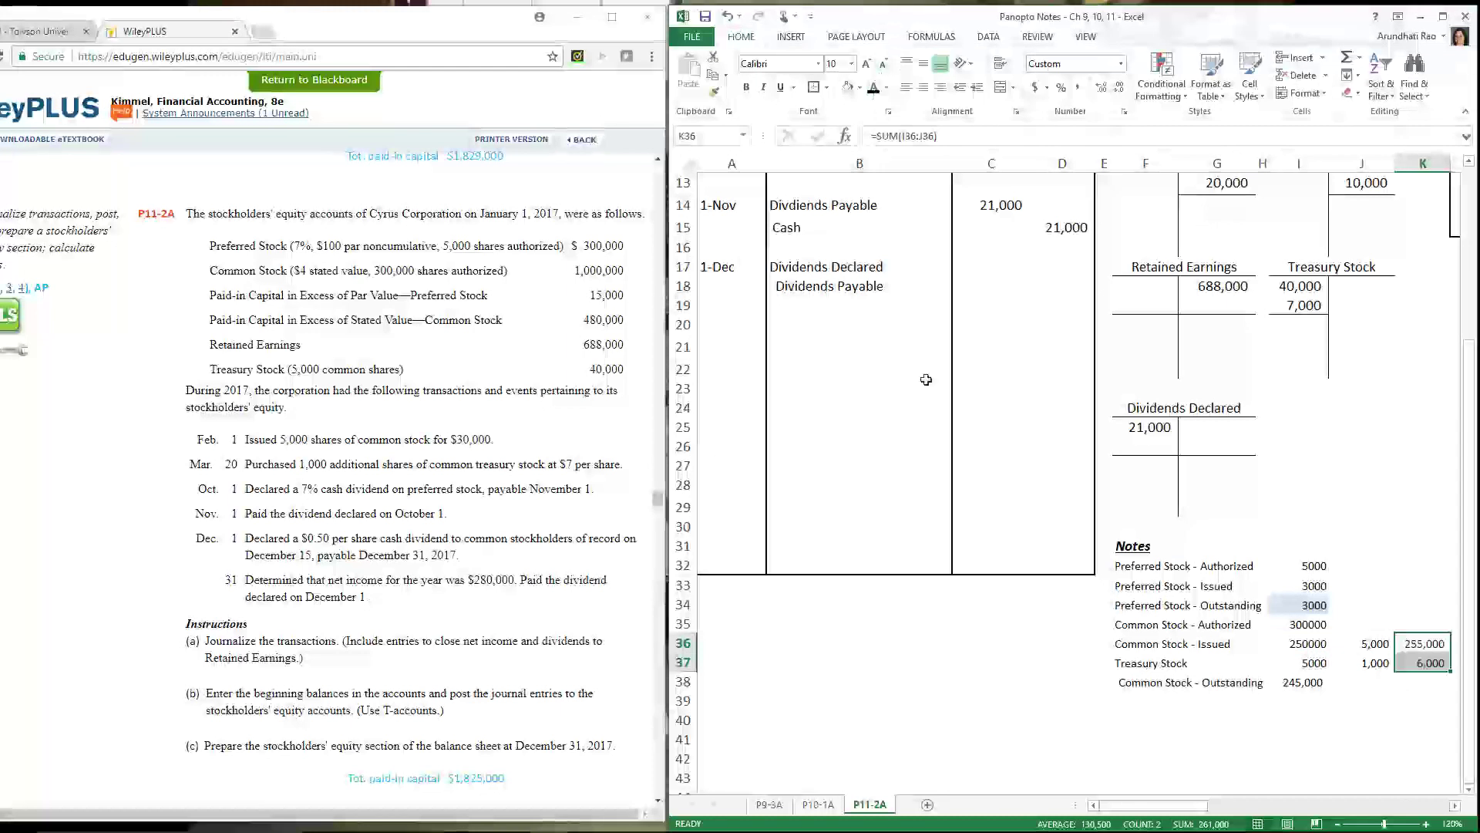
click(1428, 643)
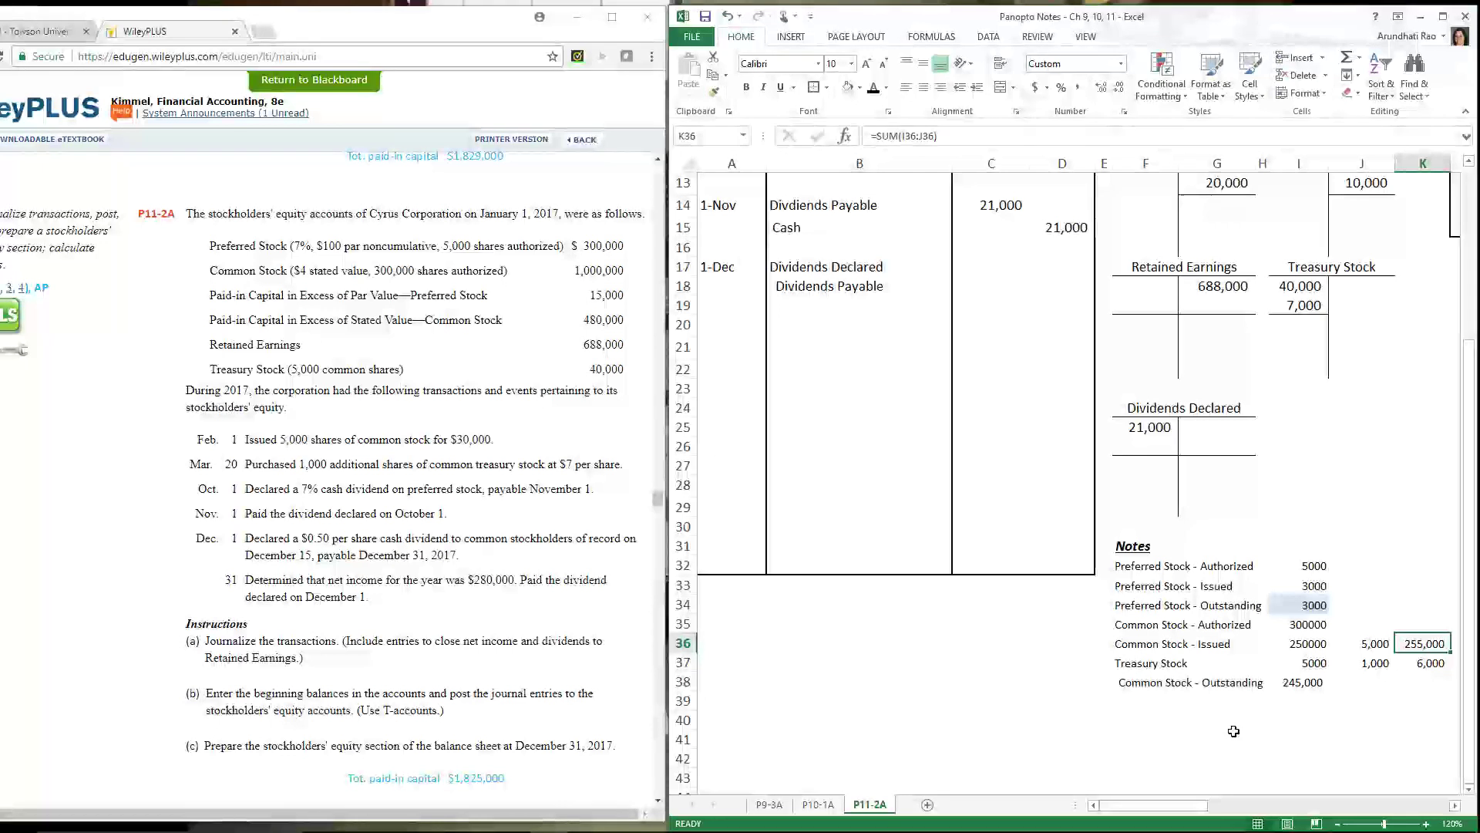
key(Down)
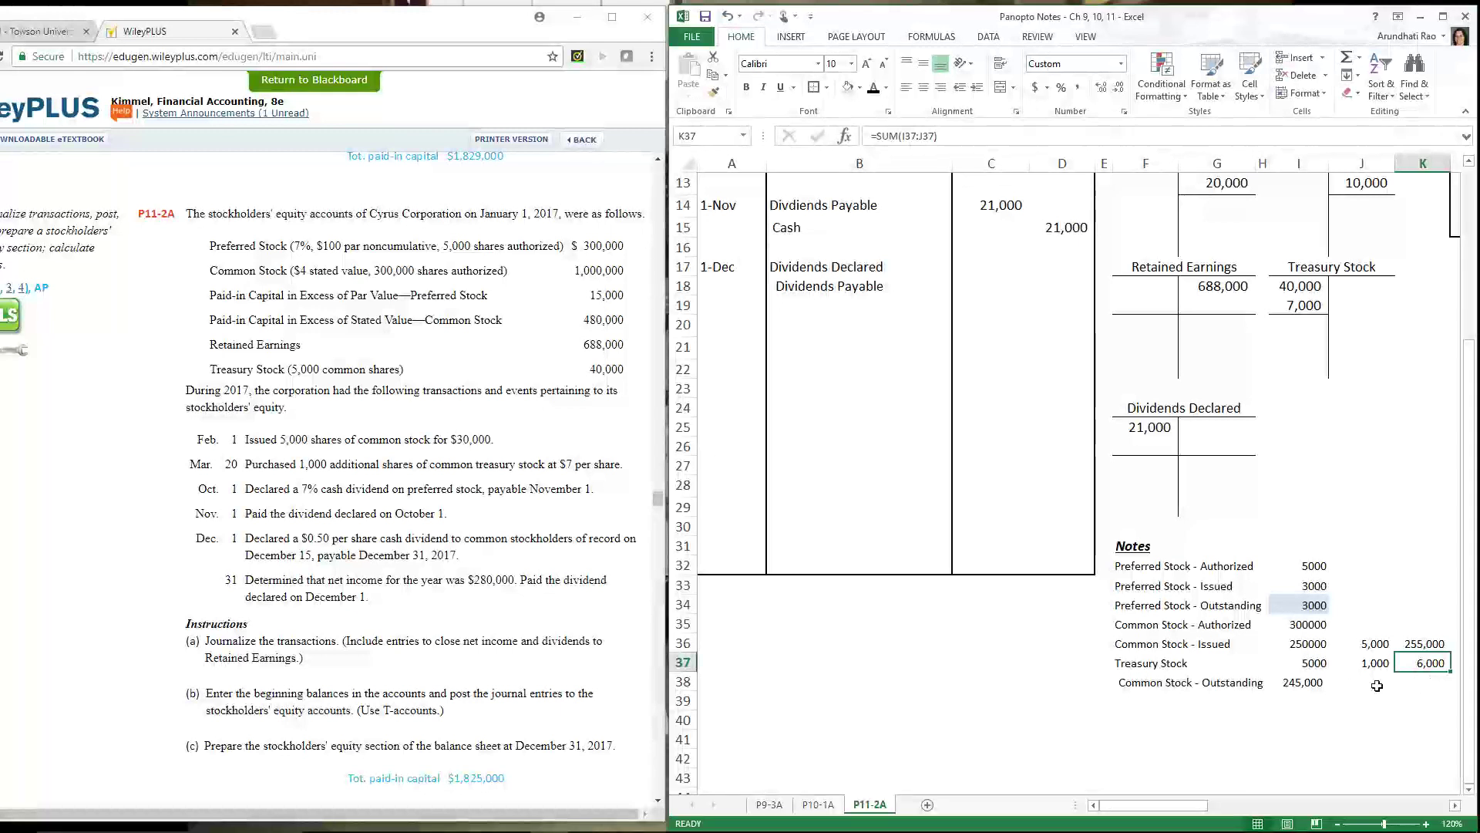
- Reveal the updated Common Stock - Outstanding total in K38 with black font color and shade the cell light blue
drag(1353, 684, 1413, 683)
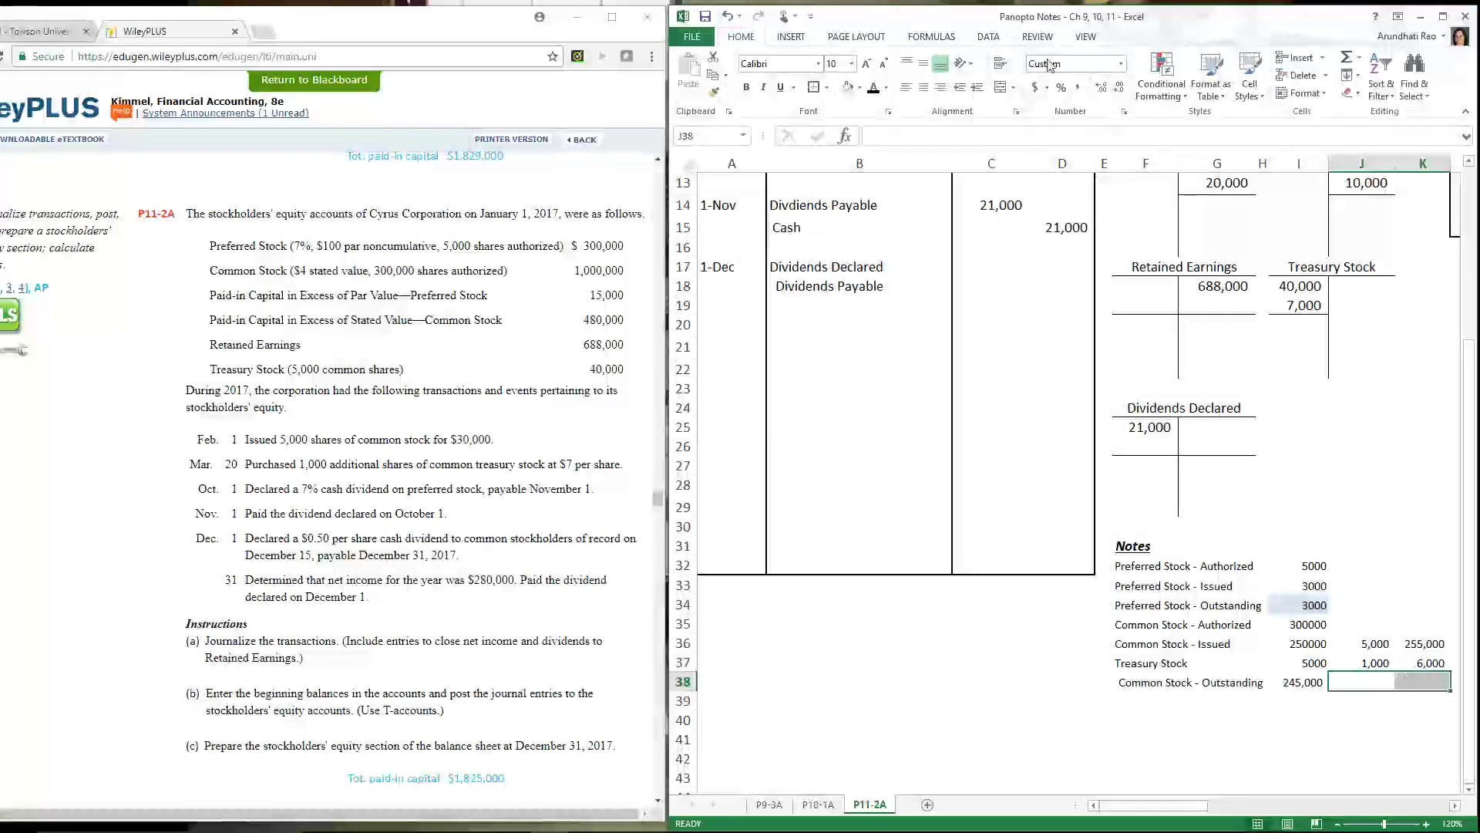
click(878, 89)
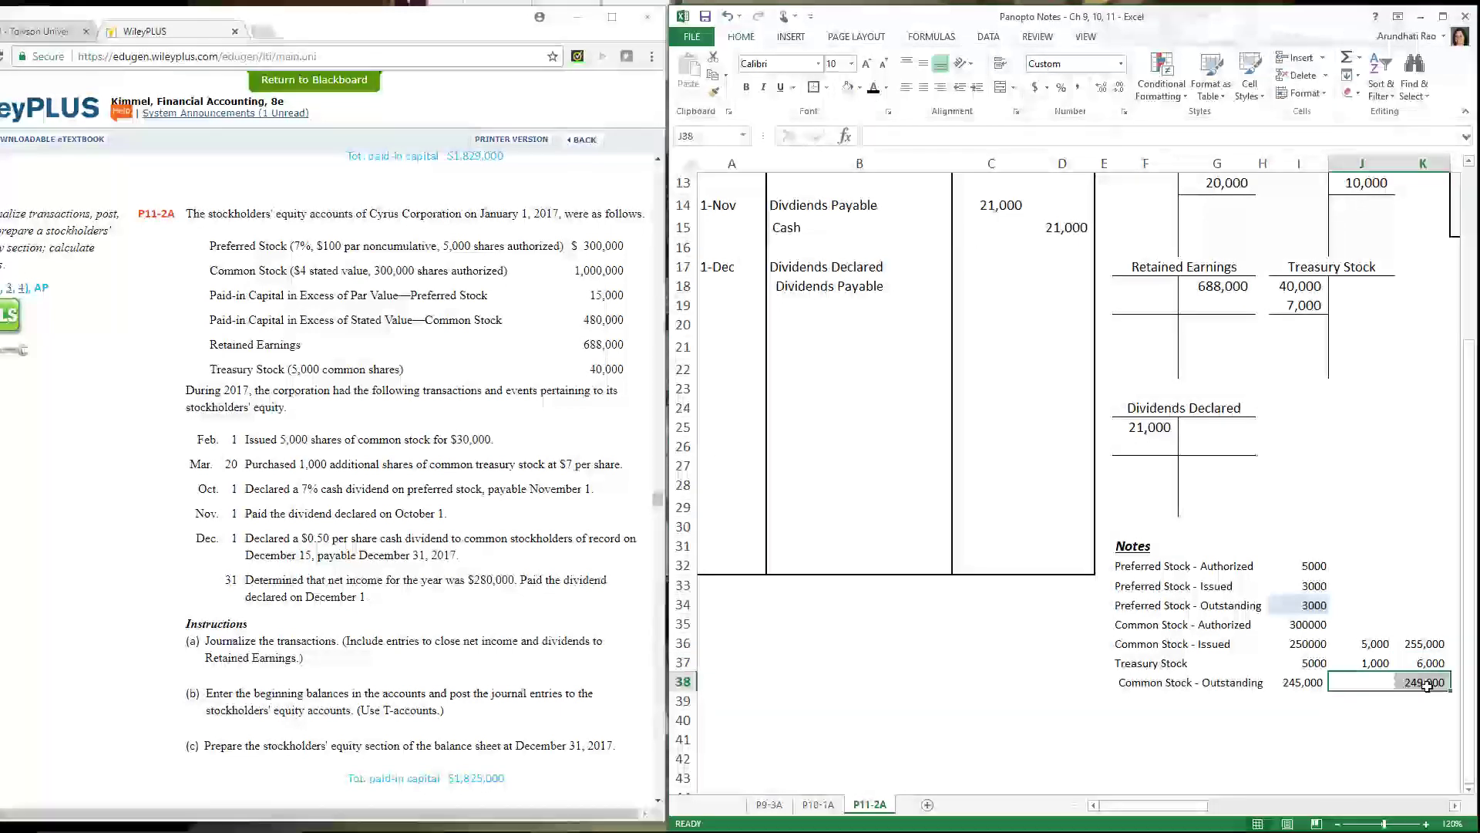
key(Right)
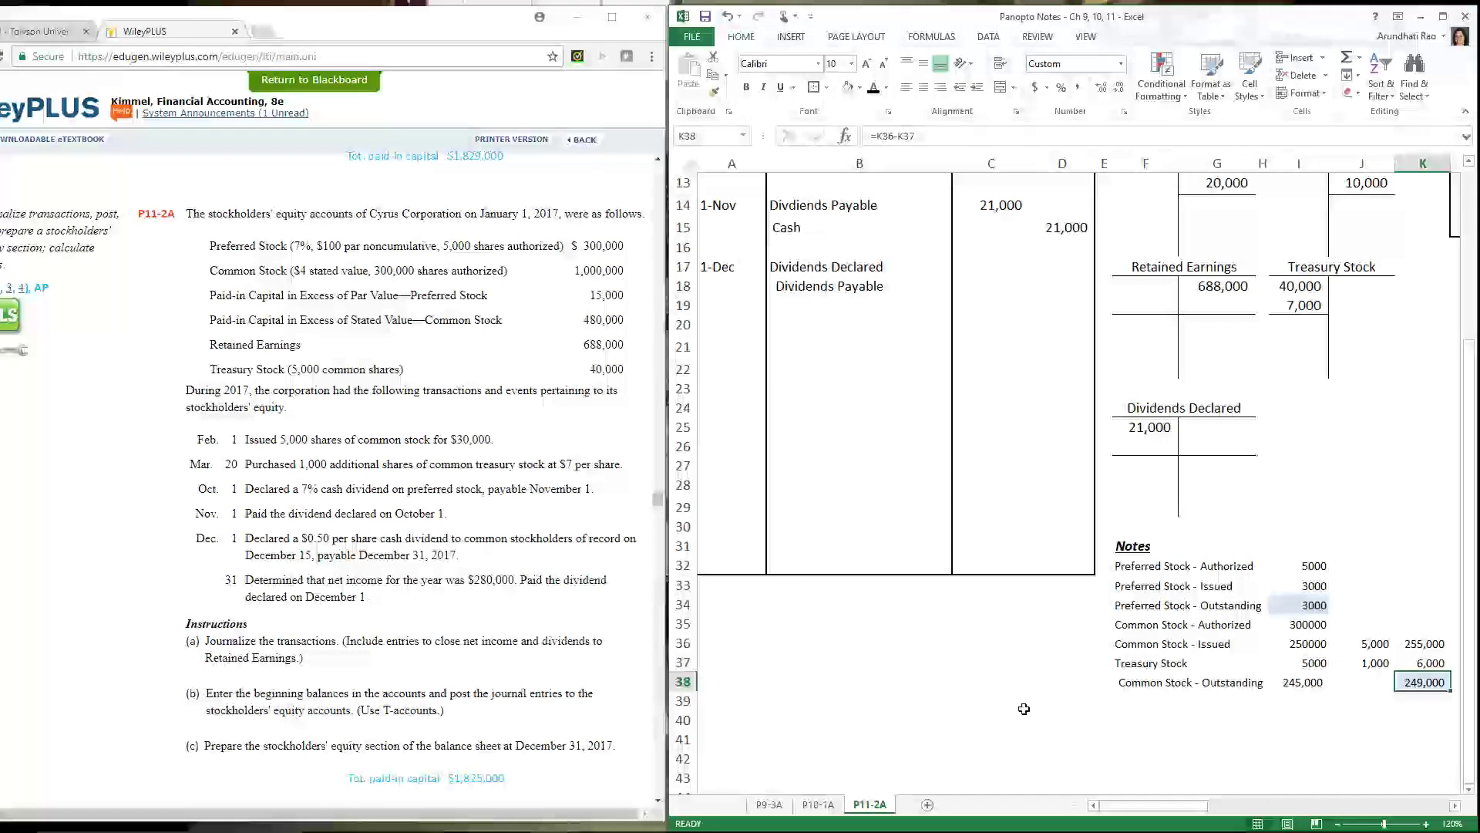
- Reveal the December 1 entry's 124,500 amounts in C17 and D18 using black font color
scroll(1023, 705, up, 1)
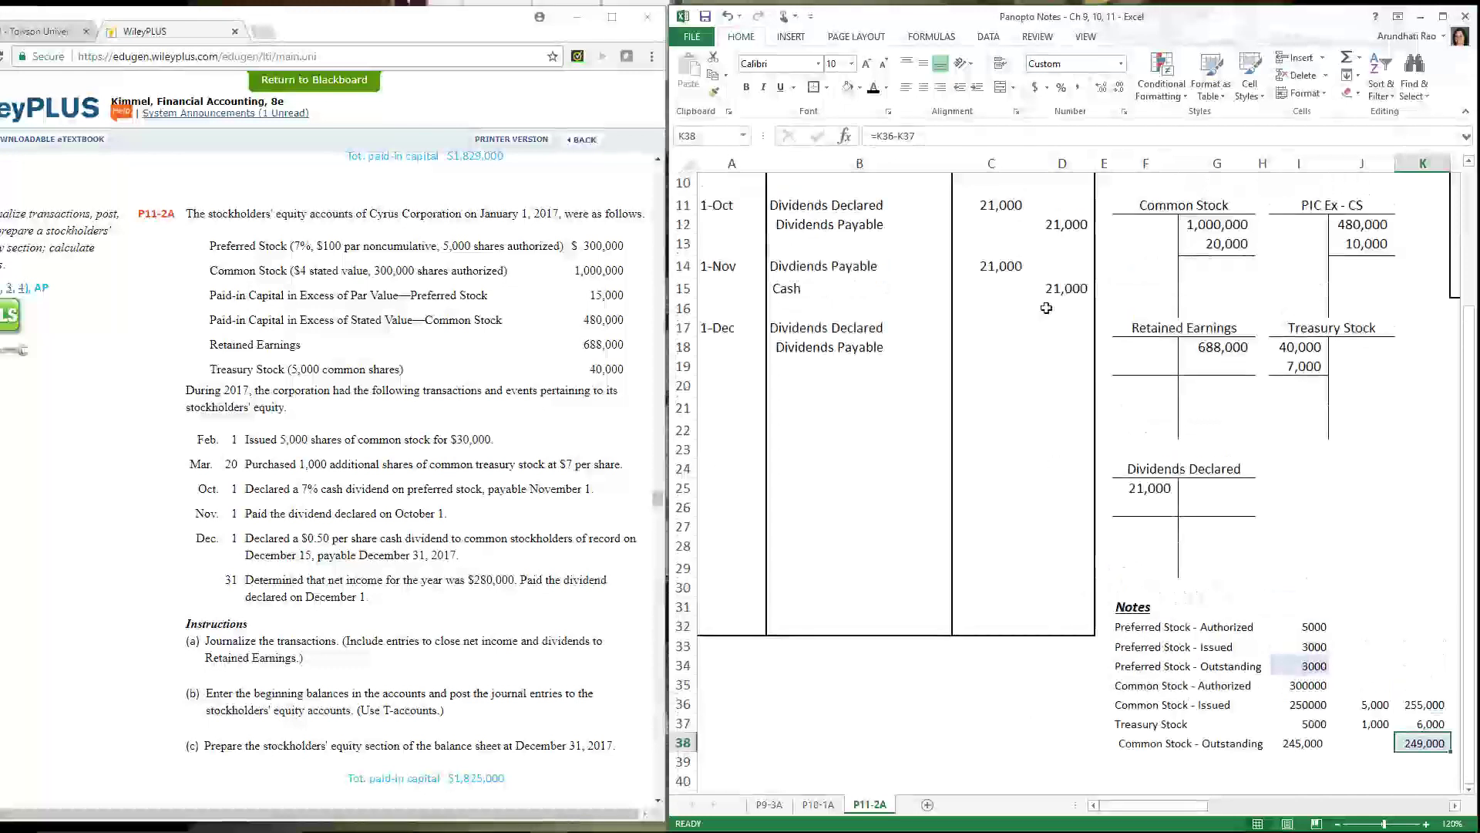
drag(977, 330, 1064, 349)
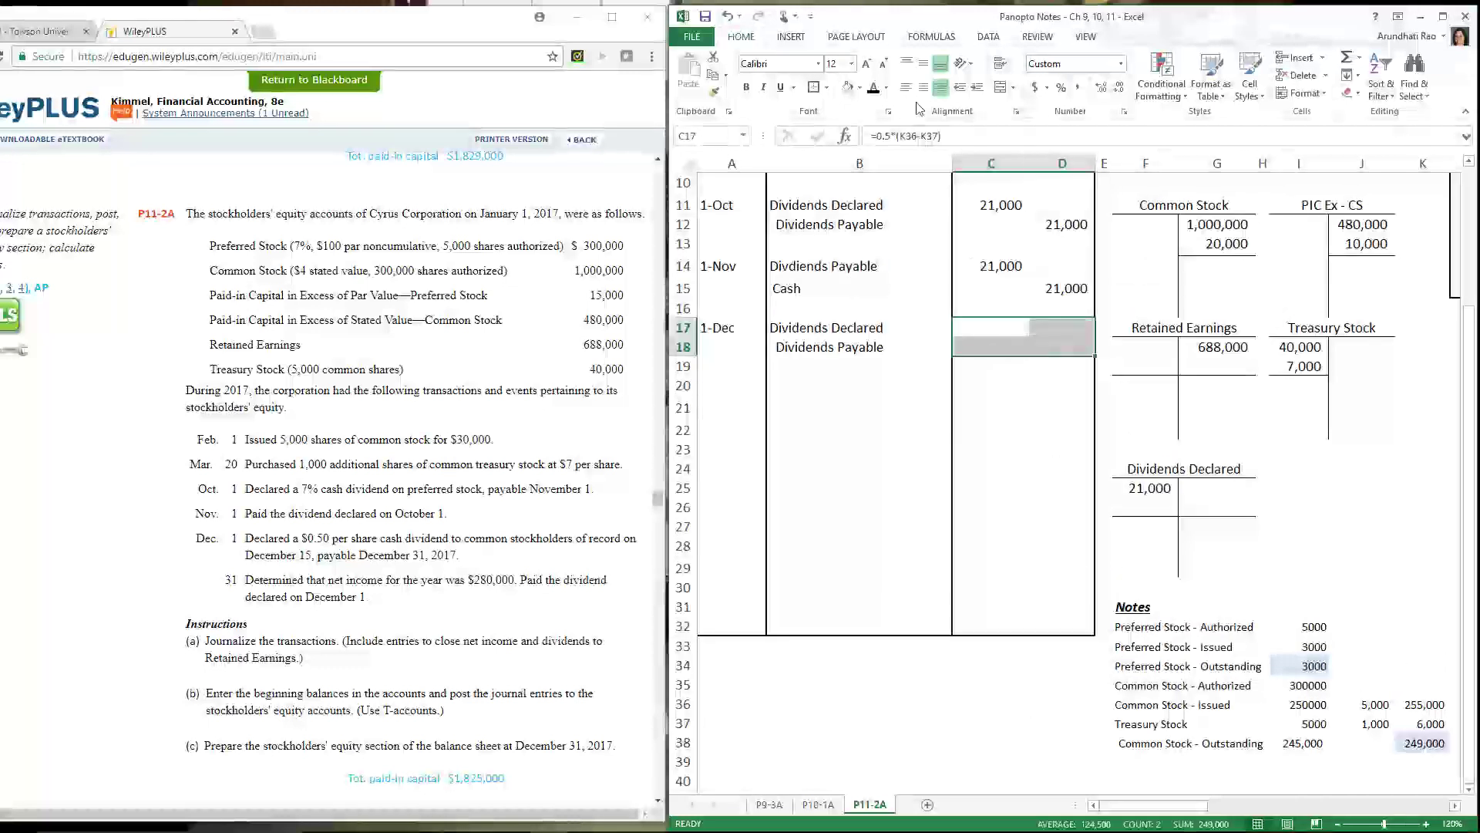
click(873, 87)
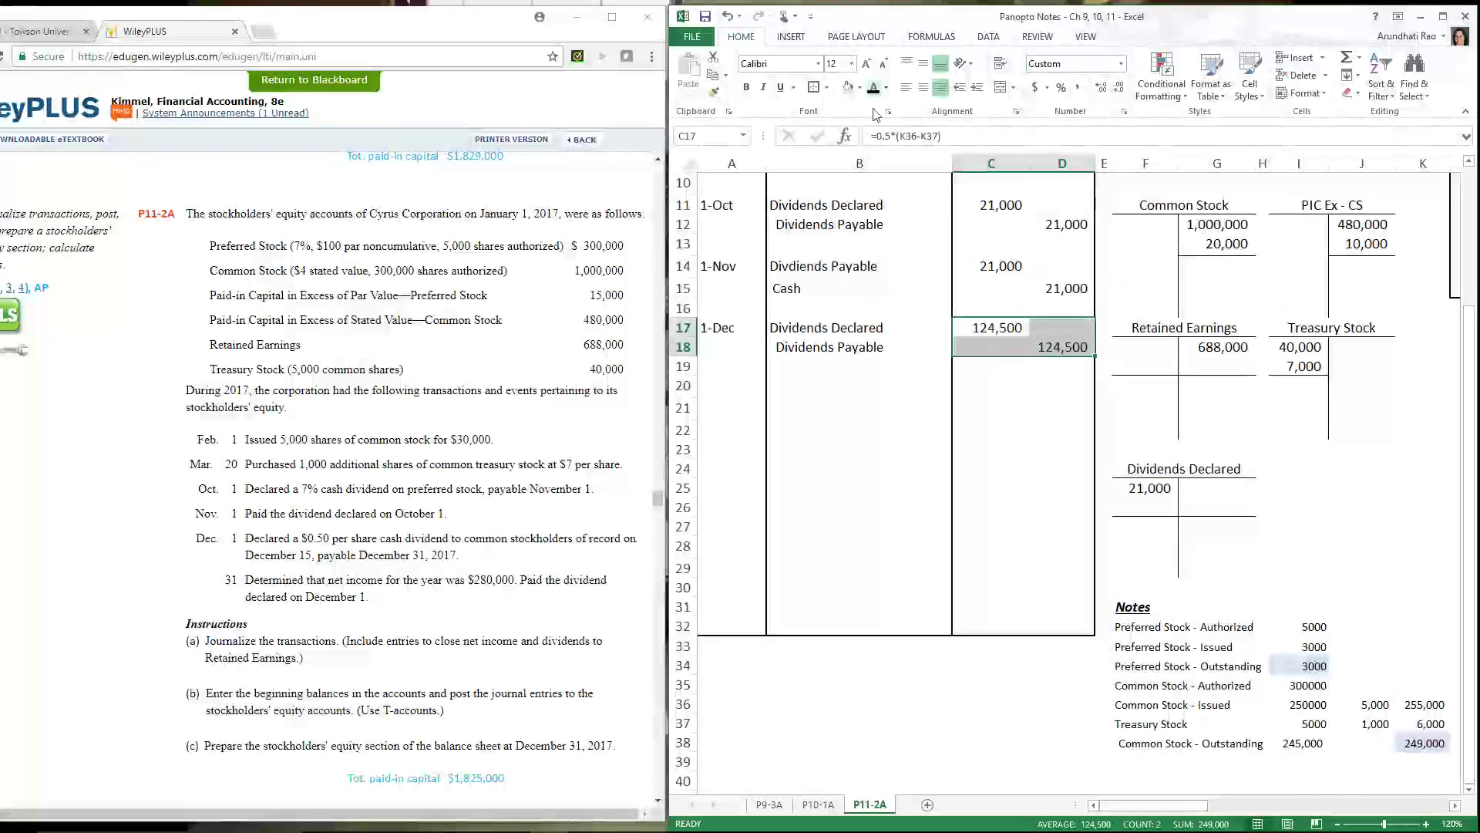
click(987, 329)
click(995, 723)
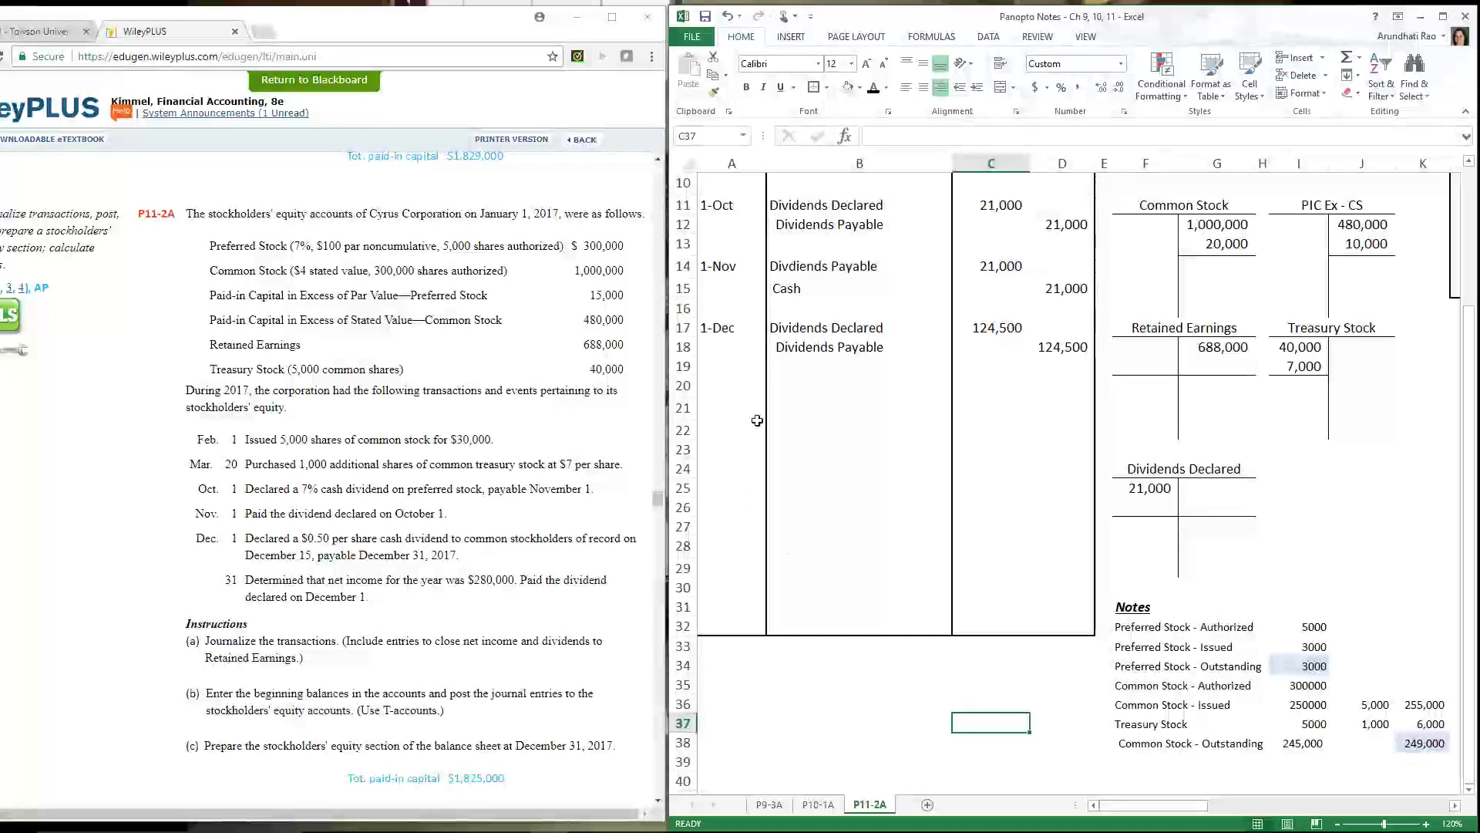
- Reveal the 15-Dec date in A20 and the "No entry" text in B20, and italicize that text
click(739, 400)
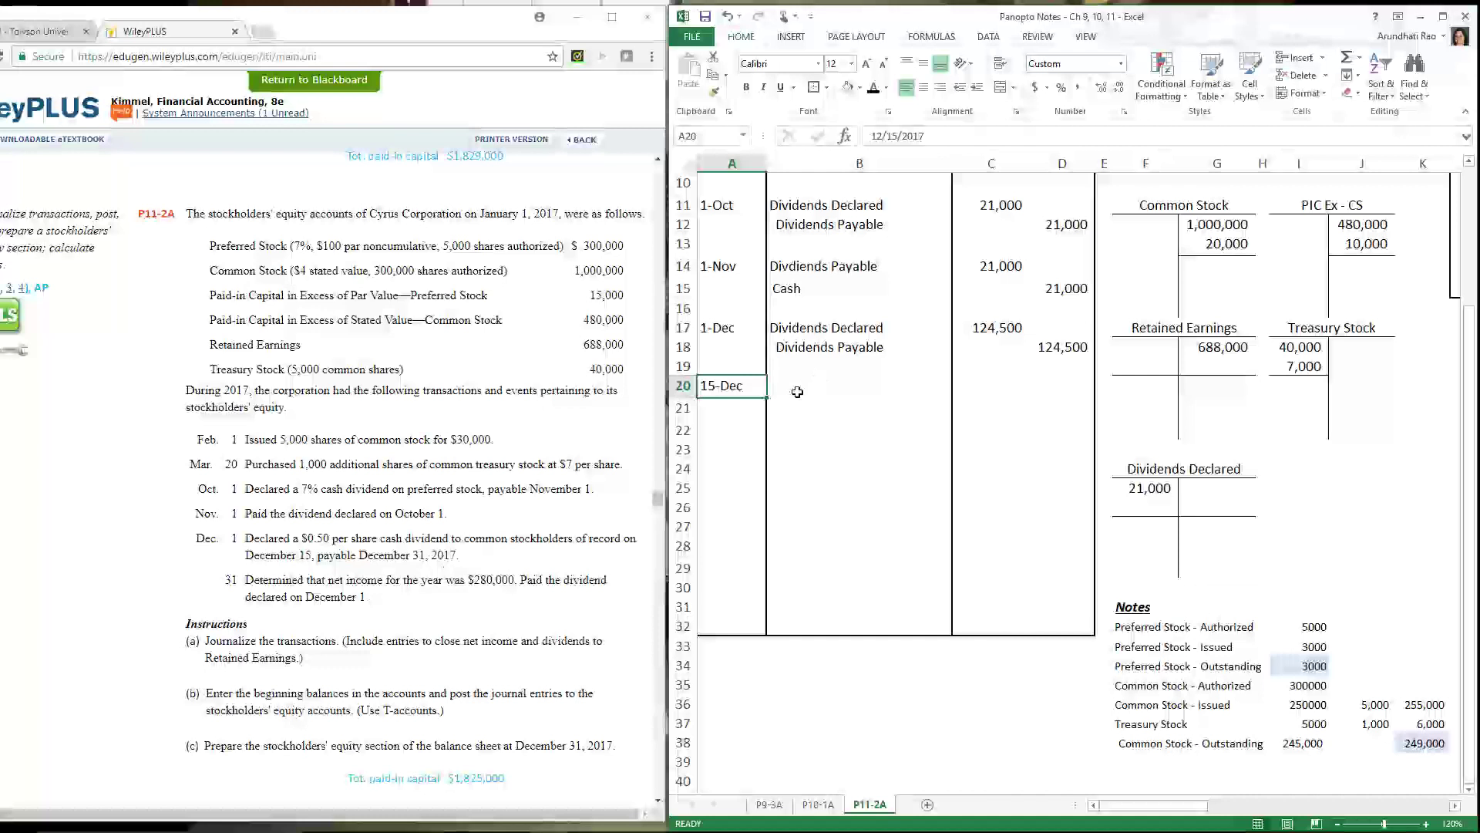
key(Tab)
click(874, 87)
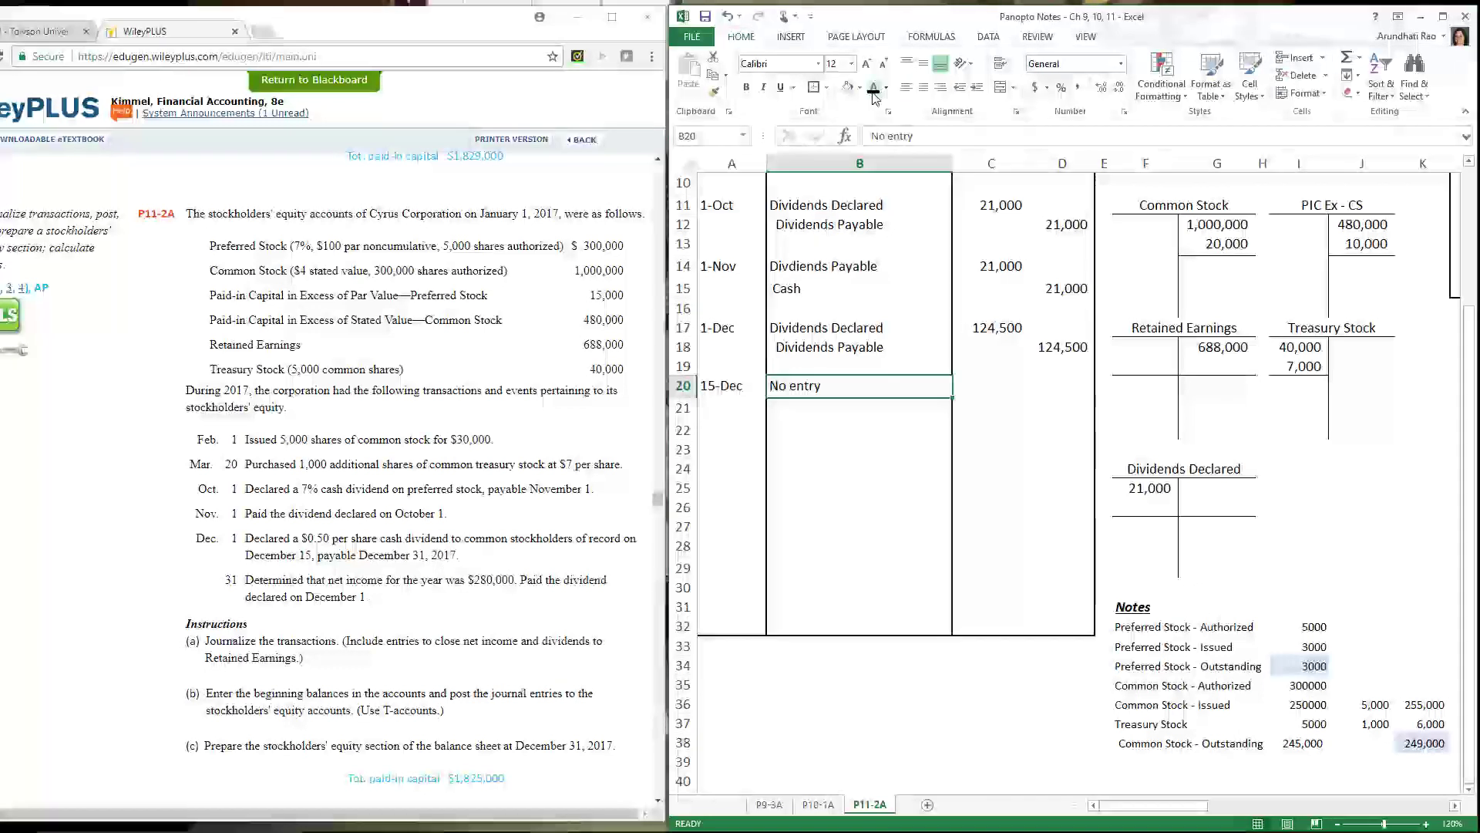
click(763, 87)
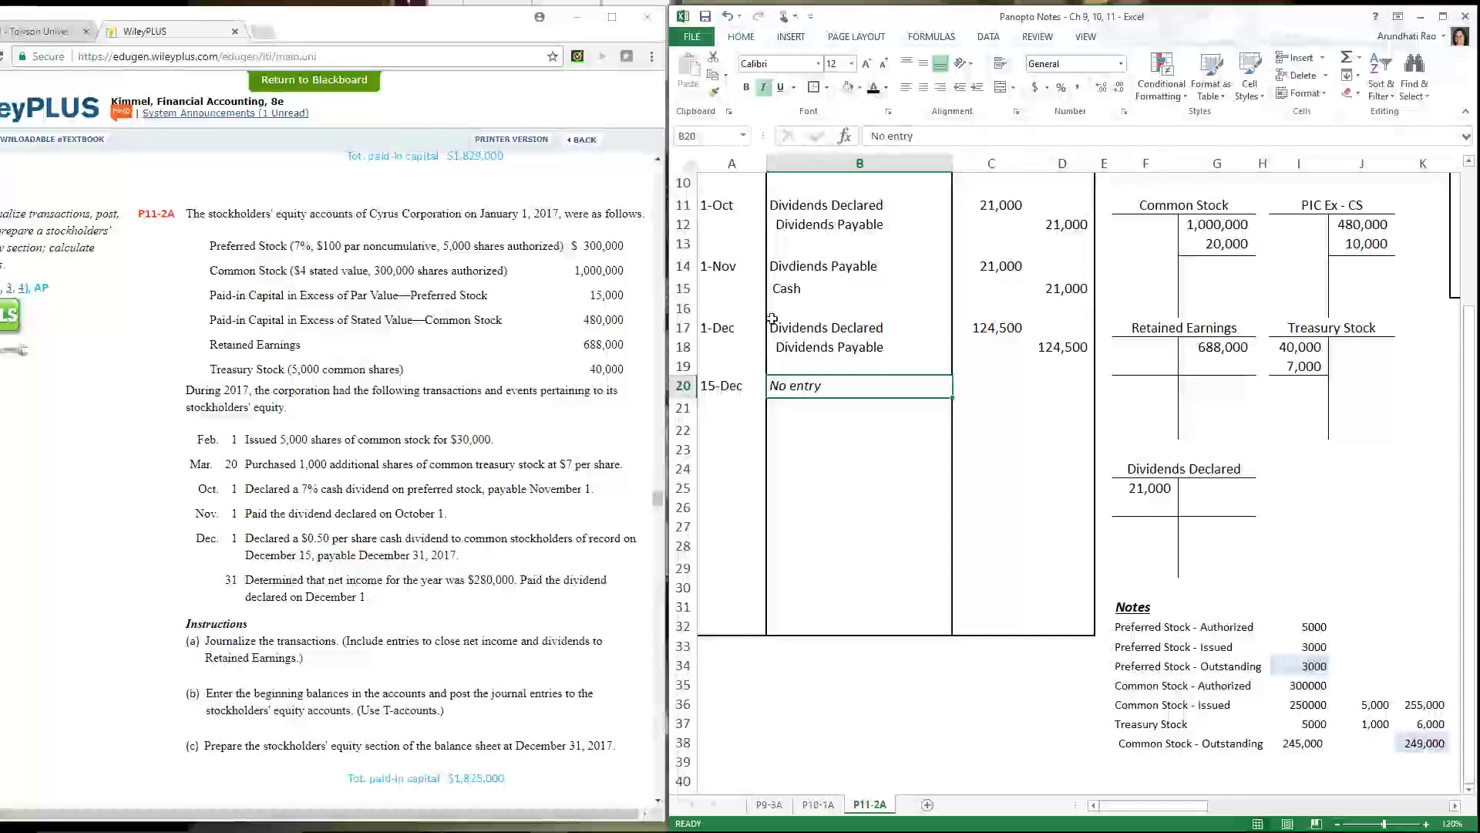
- Reveal the December 31 payment entry in rows 22 and 23 with Dividends Payable, Cash and the 124,500 amounts
click(734, 432)
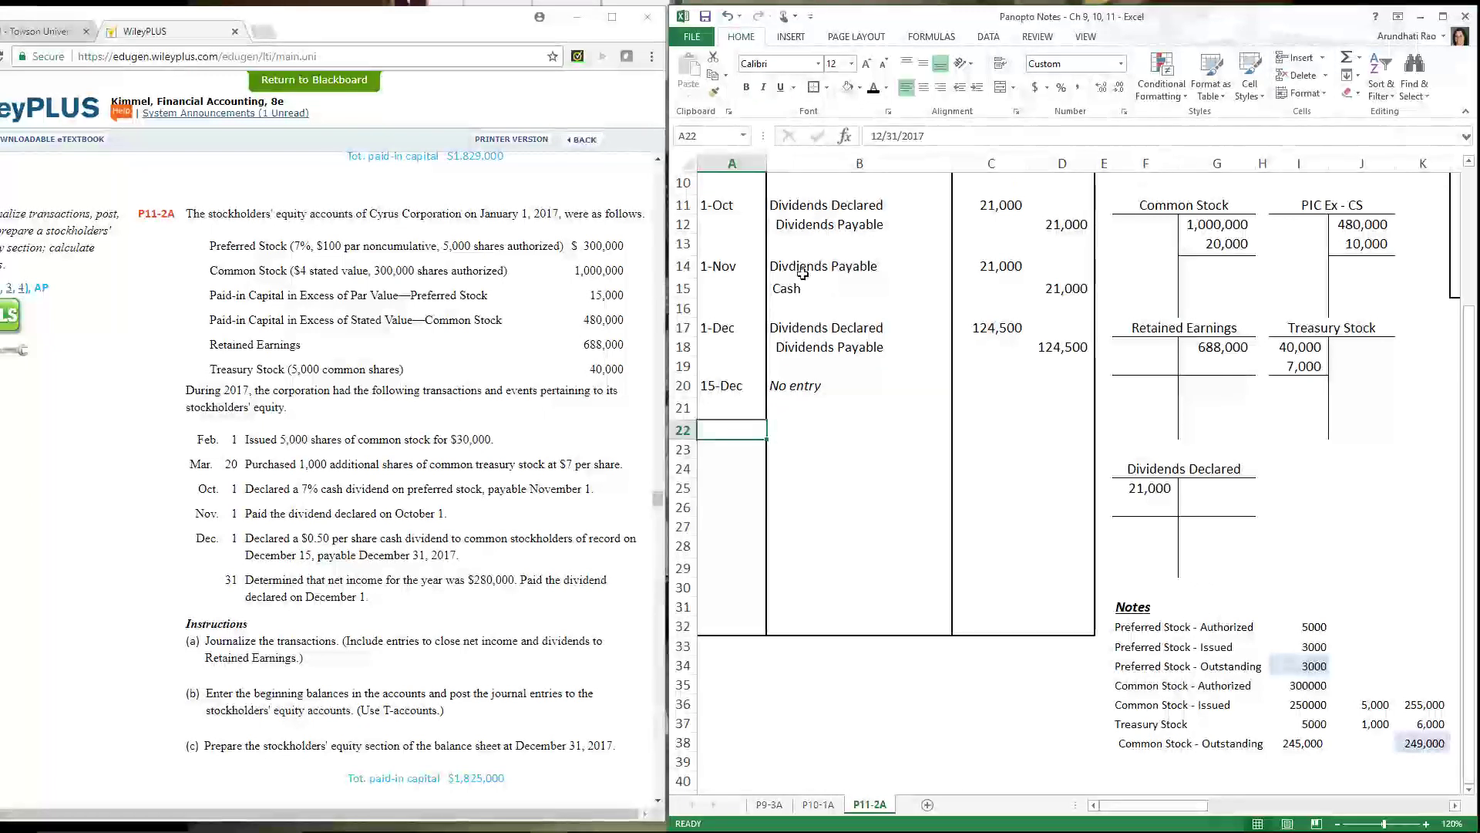
click(872, 91)
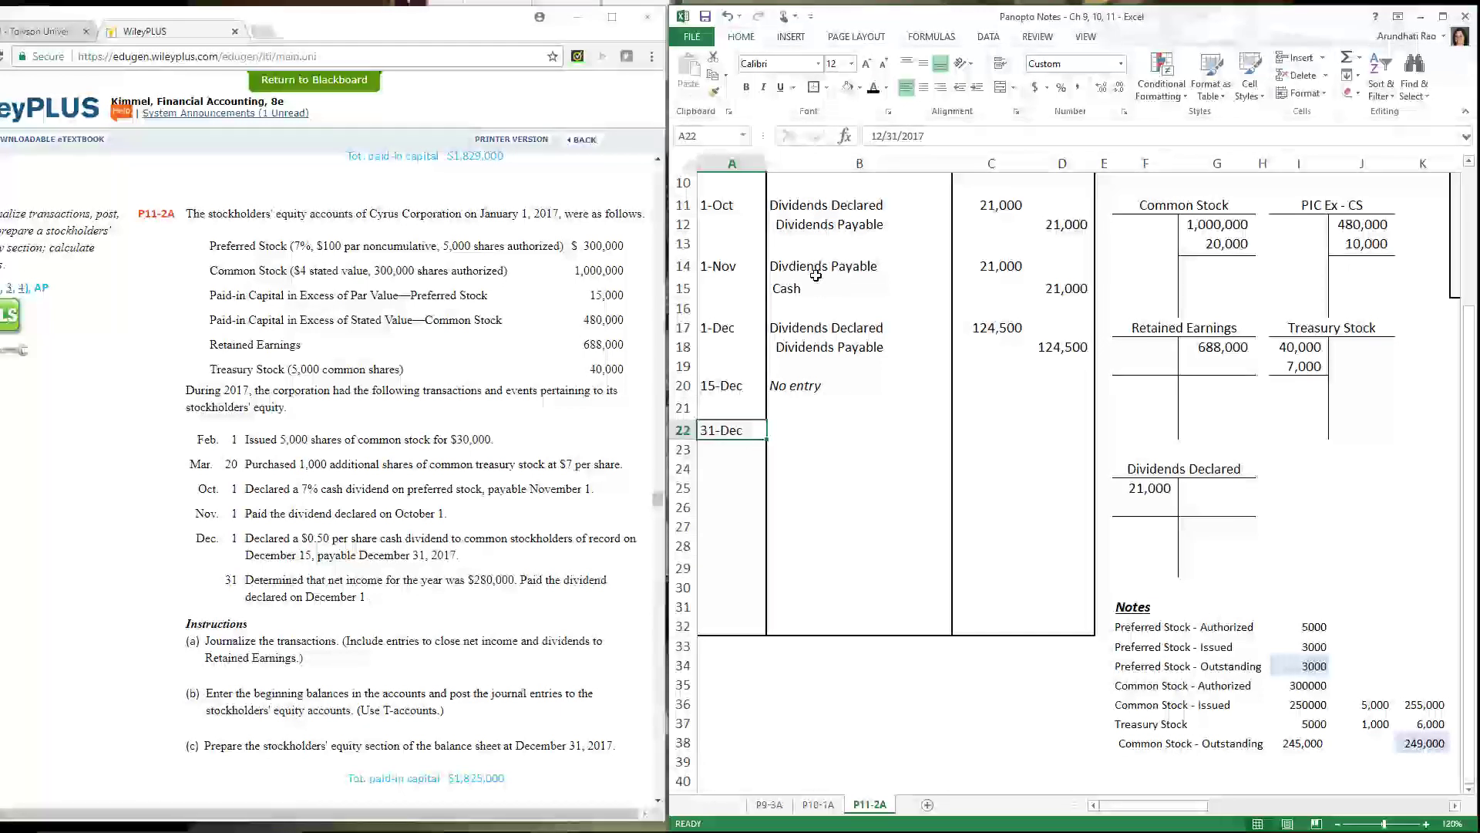
drag(805, 421, 1072, 455)
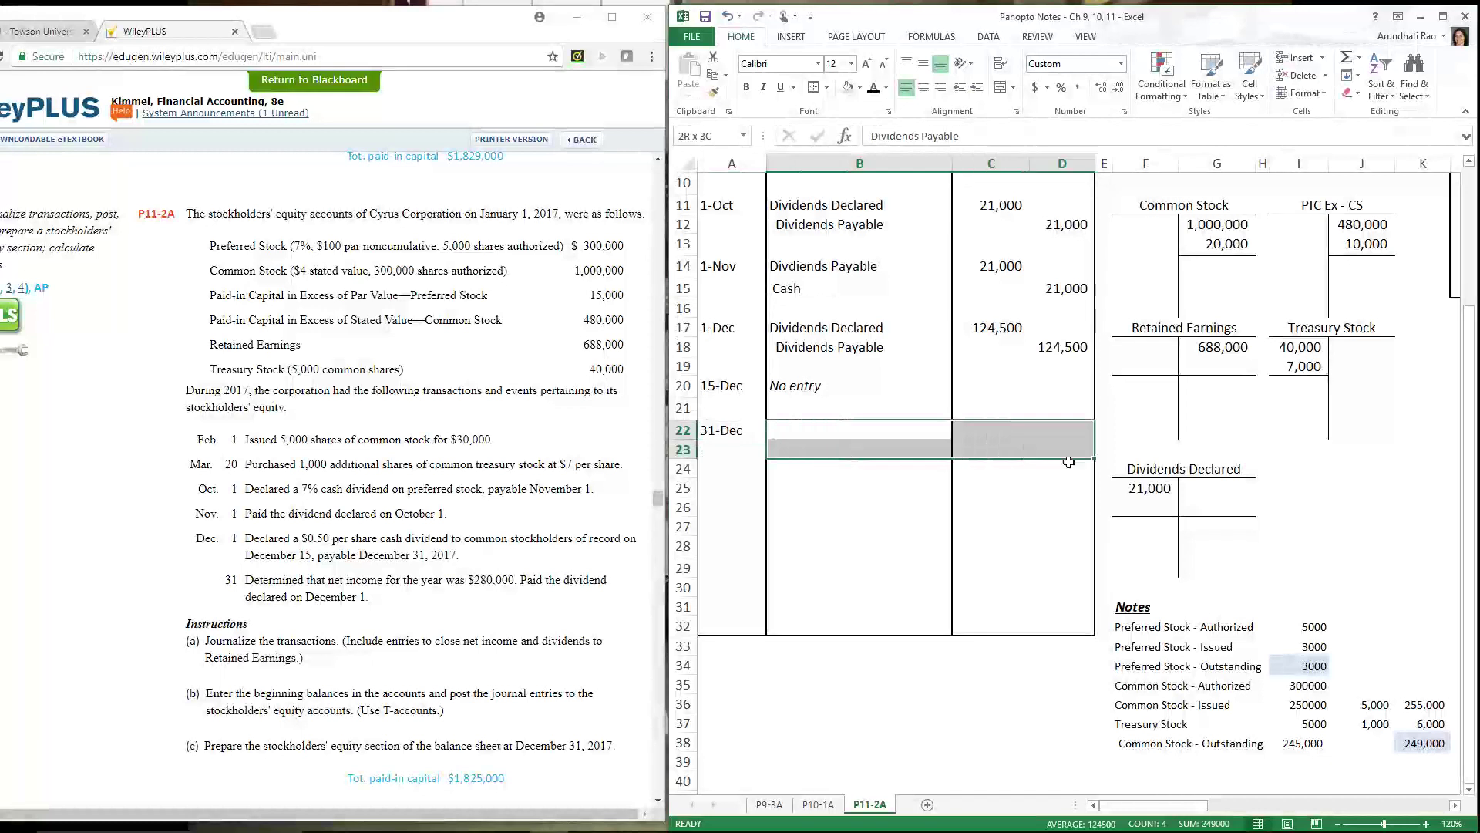
click(872, 88)
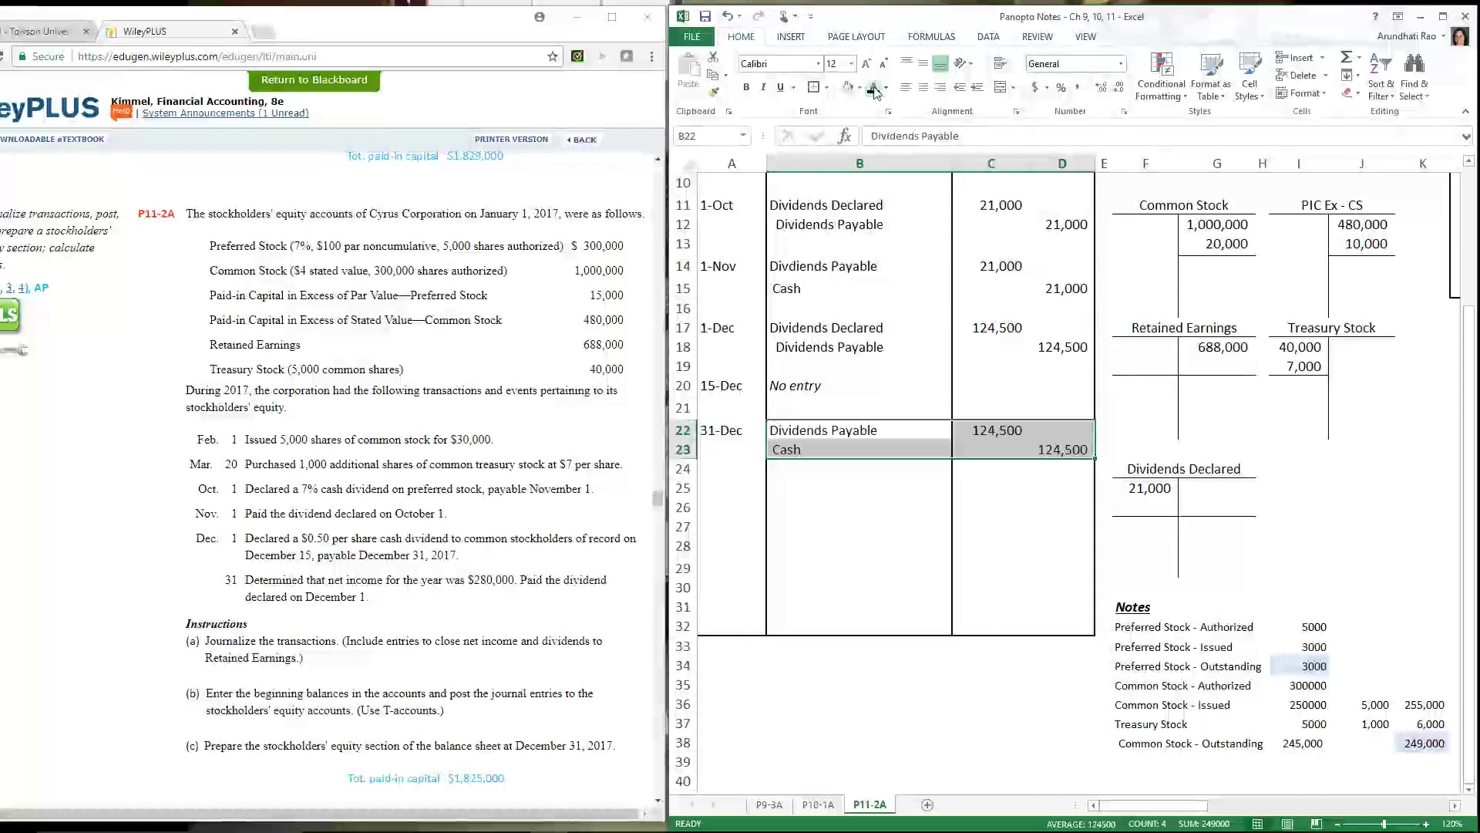
- Reveal the 31-Dec closing entry in rows 25 and 26 with Income Summary, Retained Earnings and the 280,000 amounts
click(744, 487)
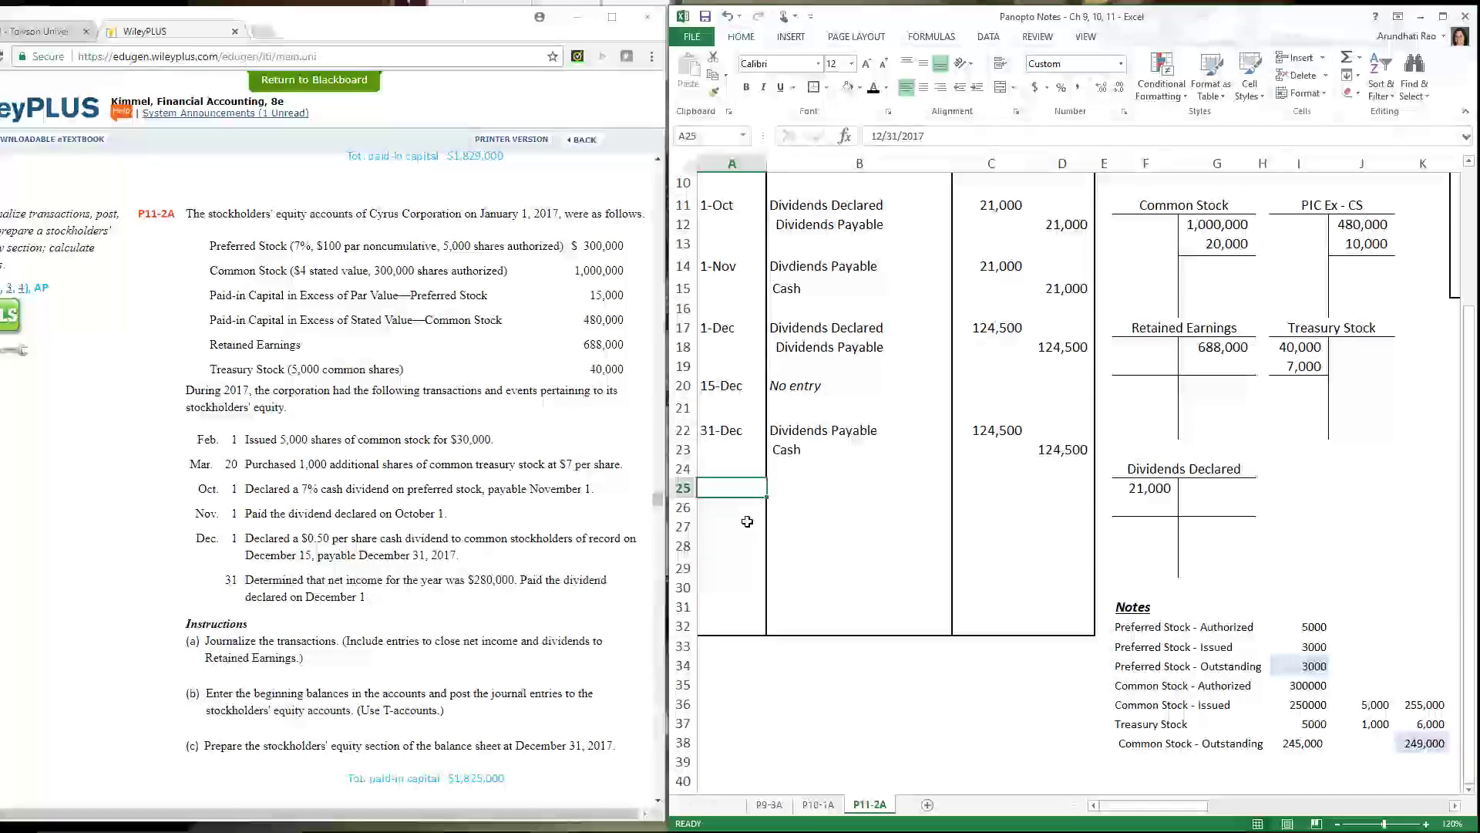
click(793, 475)
click(803, 487)
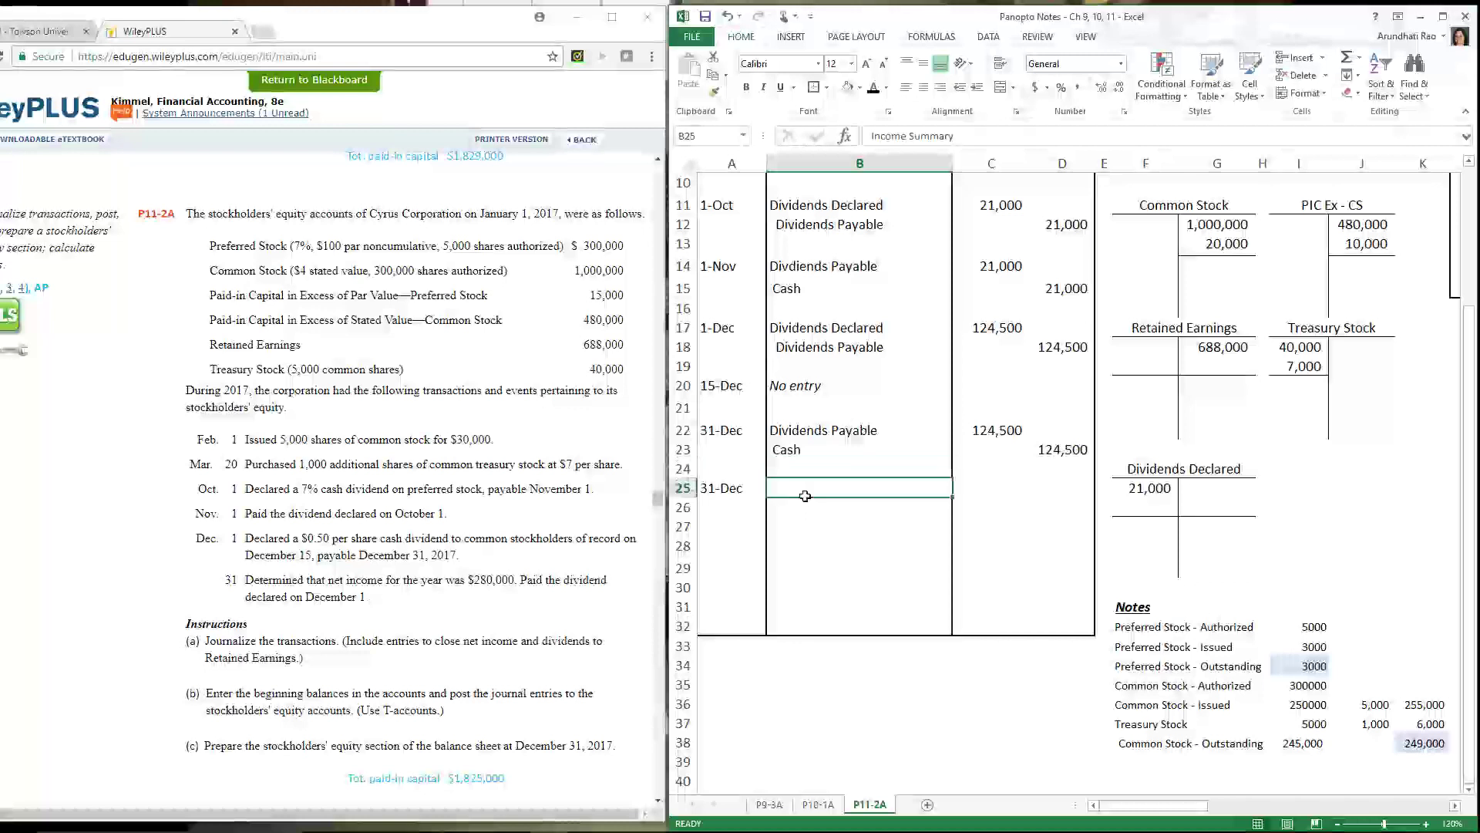
mouse_move(803, 487)
mouse_down()
mouse_move(808, 507)
mouse_move(1079, 509)
mouse_up()
click(873, 87)
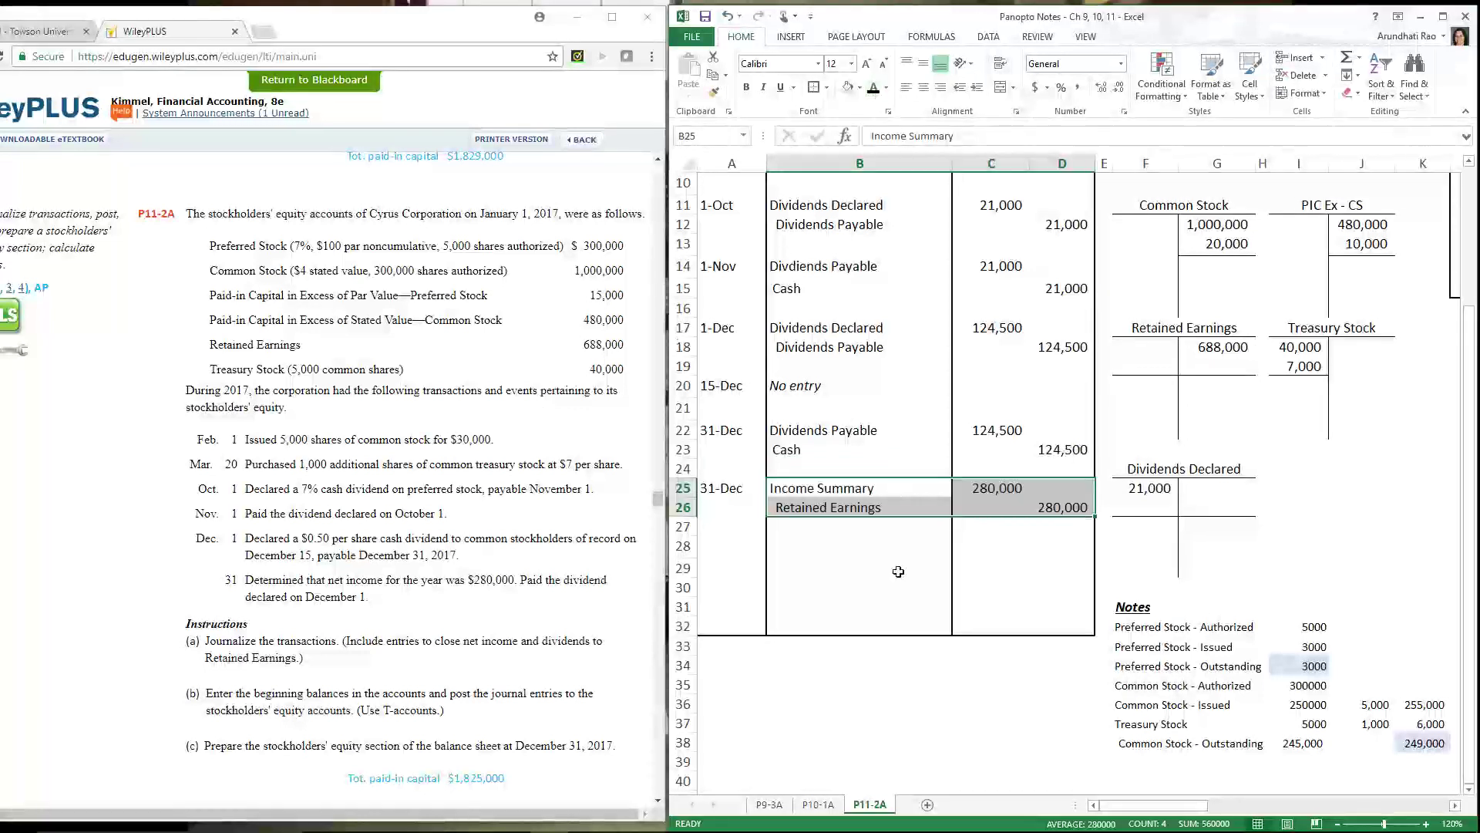
click(865, 494)
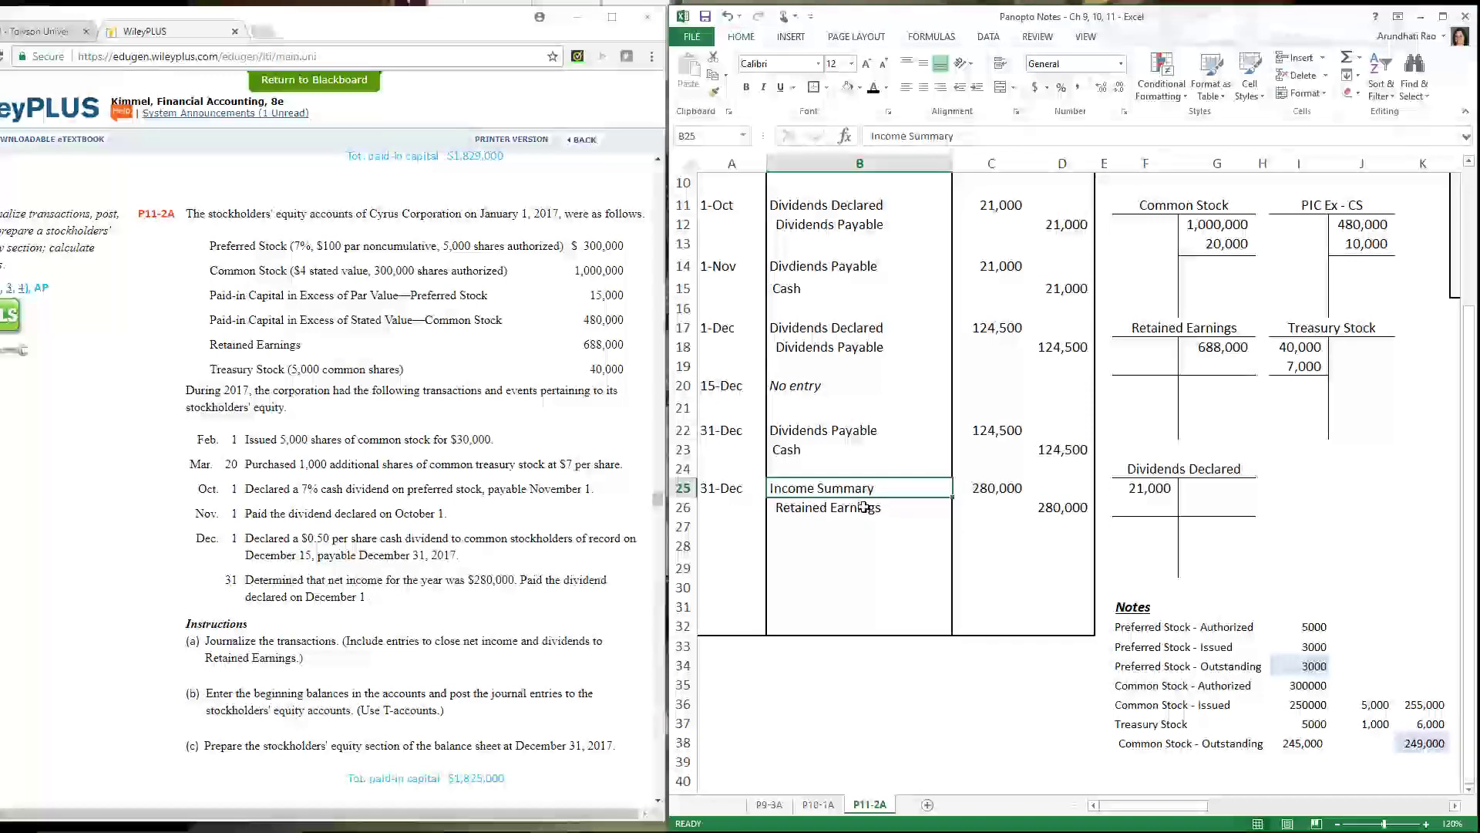
key(Down)
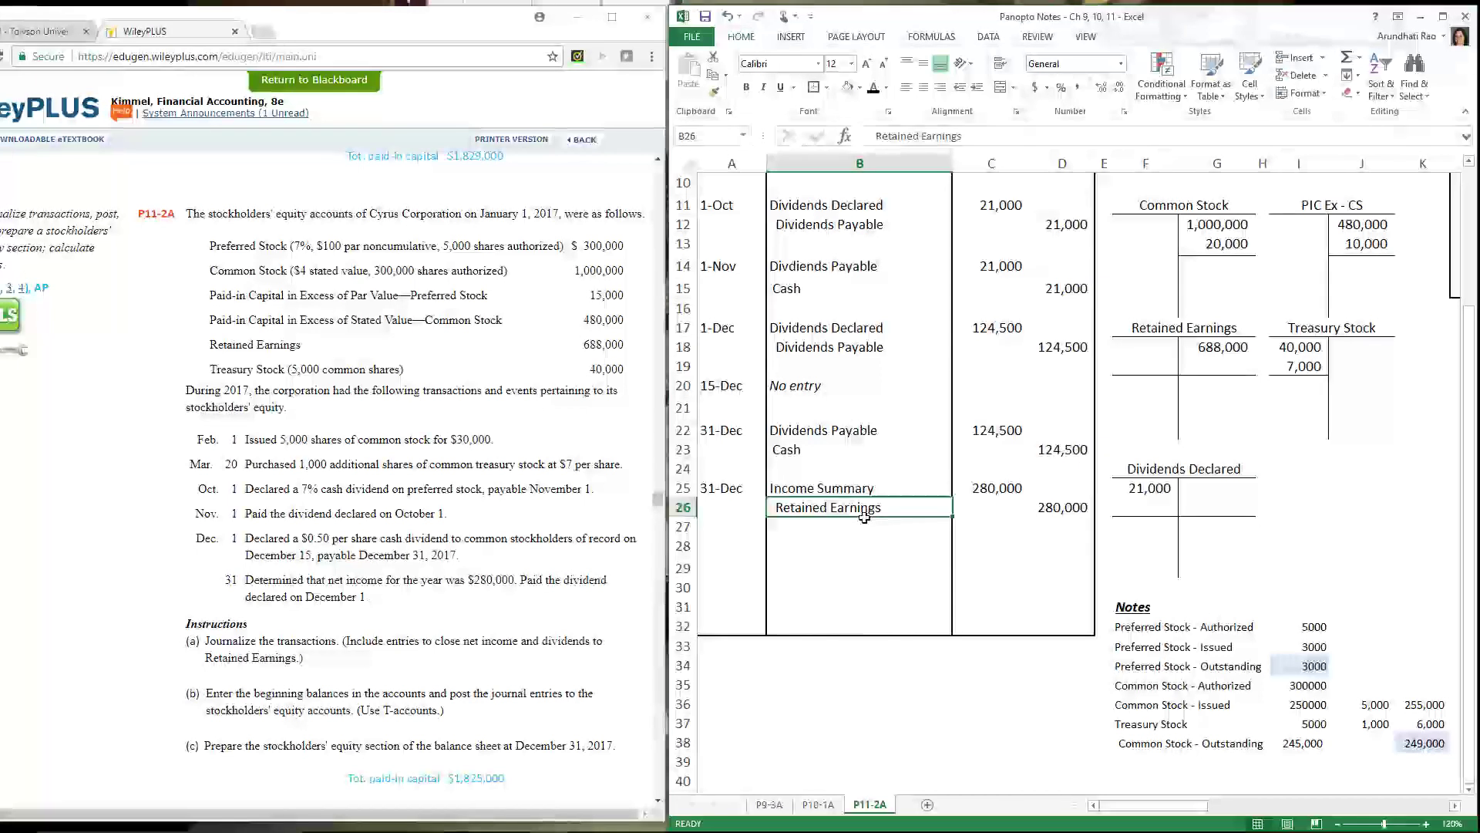
- Show the 280,000 credit posting in Retained Earnings G19 and the December 1 debit posting, =C17, in Dividends Declared F26
click(1209, 365)
click(874, 88)
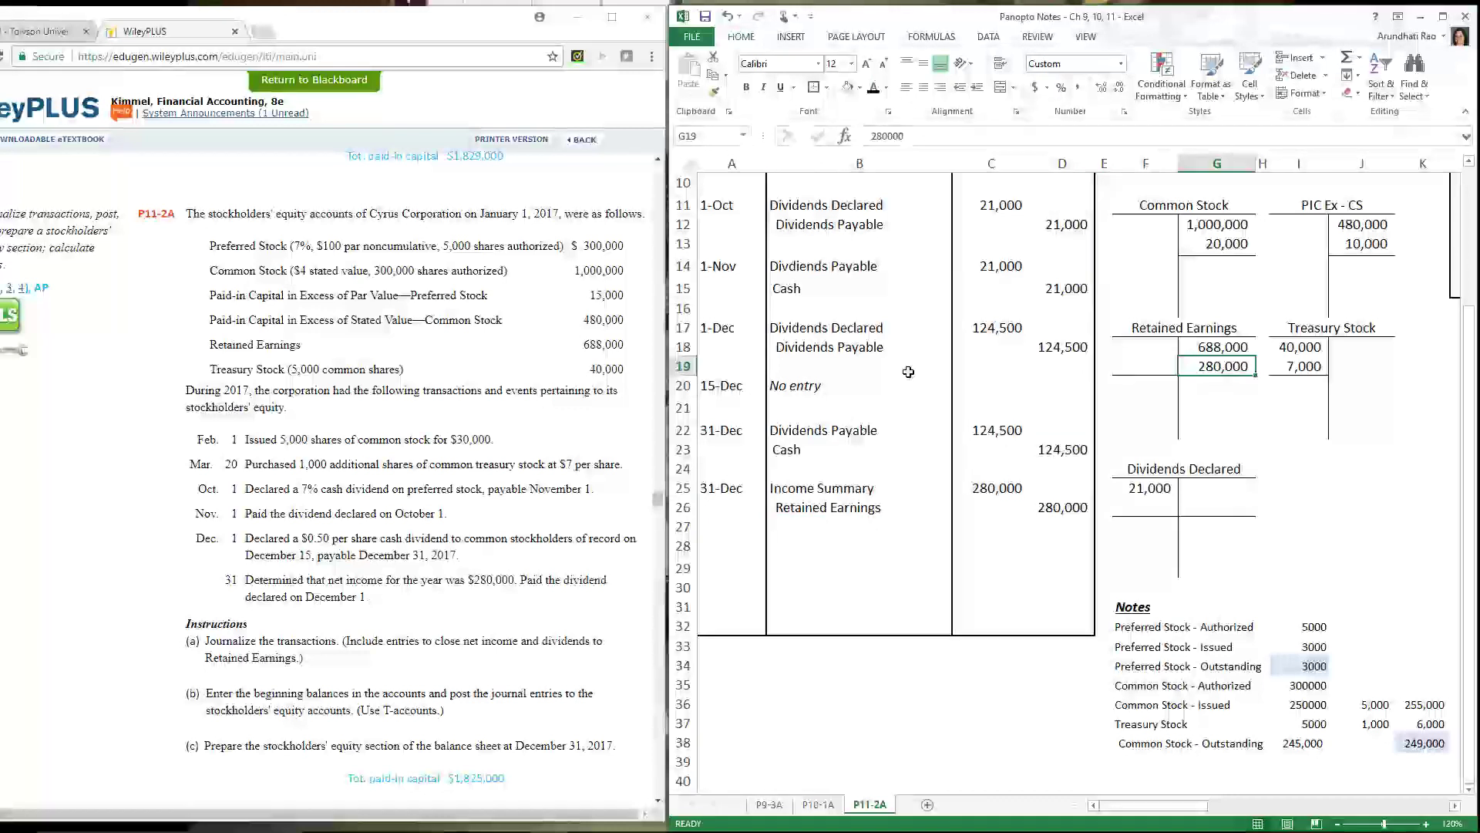
click(1153, 508)
text(=)
click(994, 328)
key(Return)
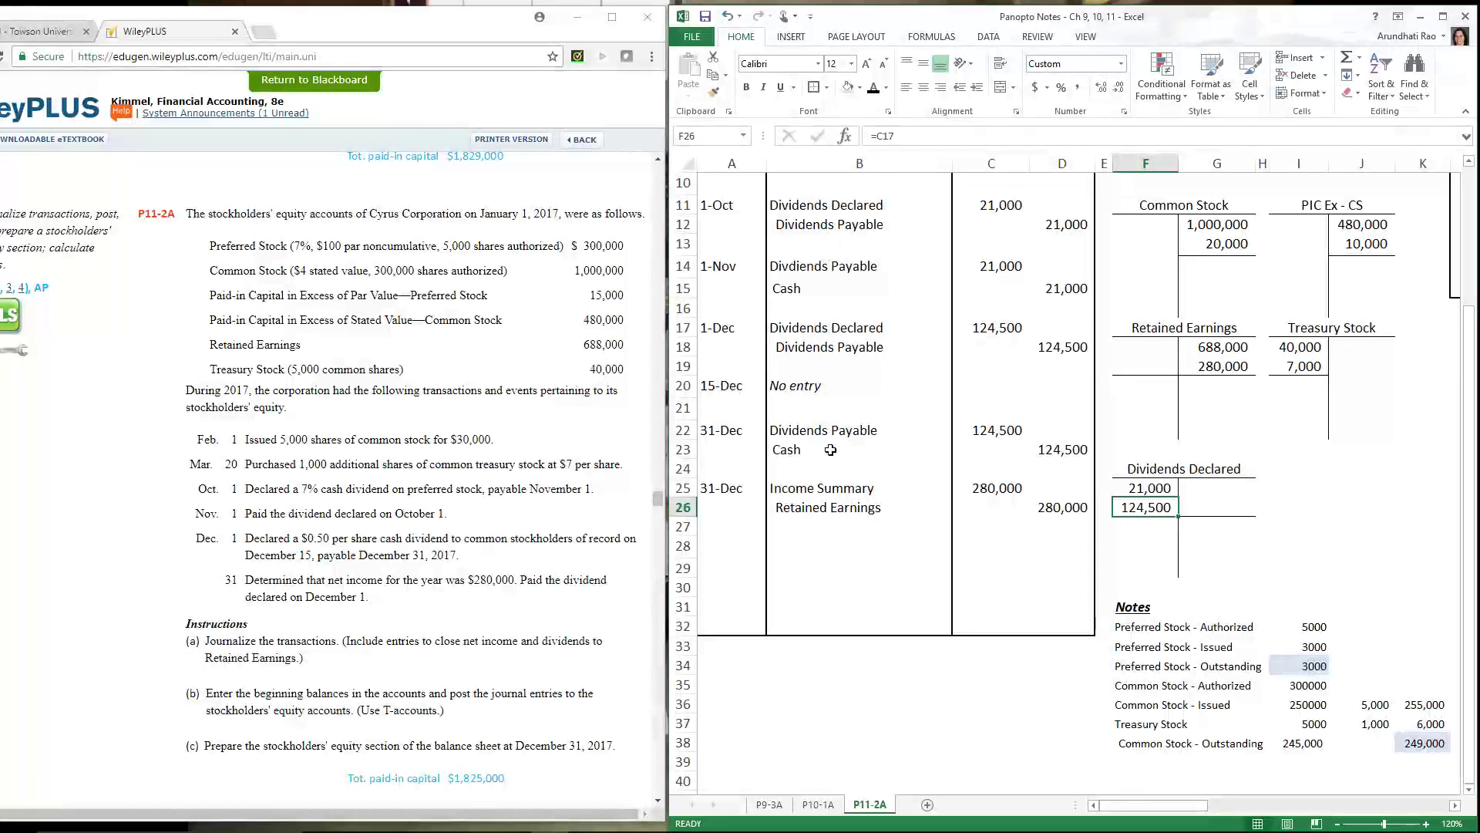
- Reveal the dividend closing entry in rows 28 and 29 with Retained Earnings, Dividends Declared and the 145,500 amounts
click(805, 550)
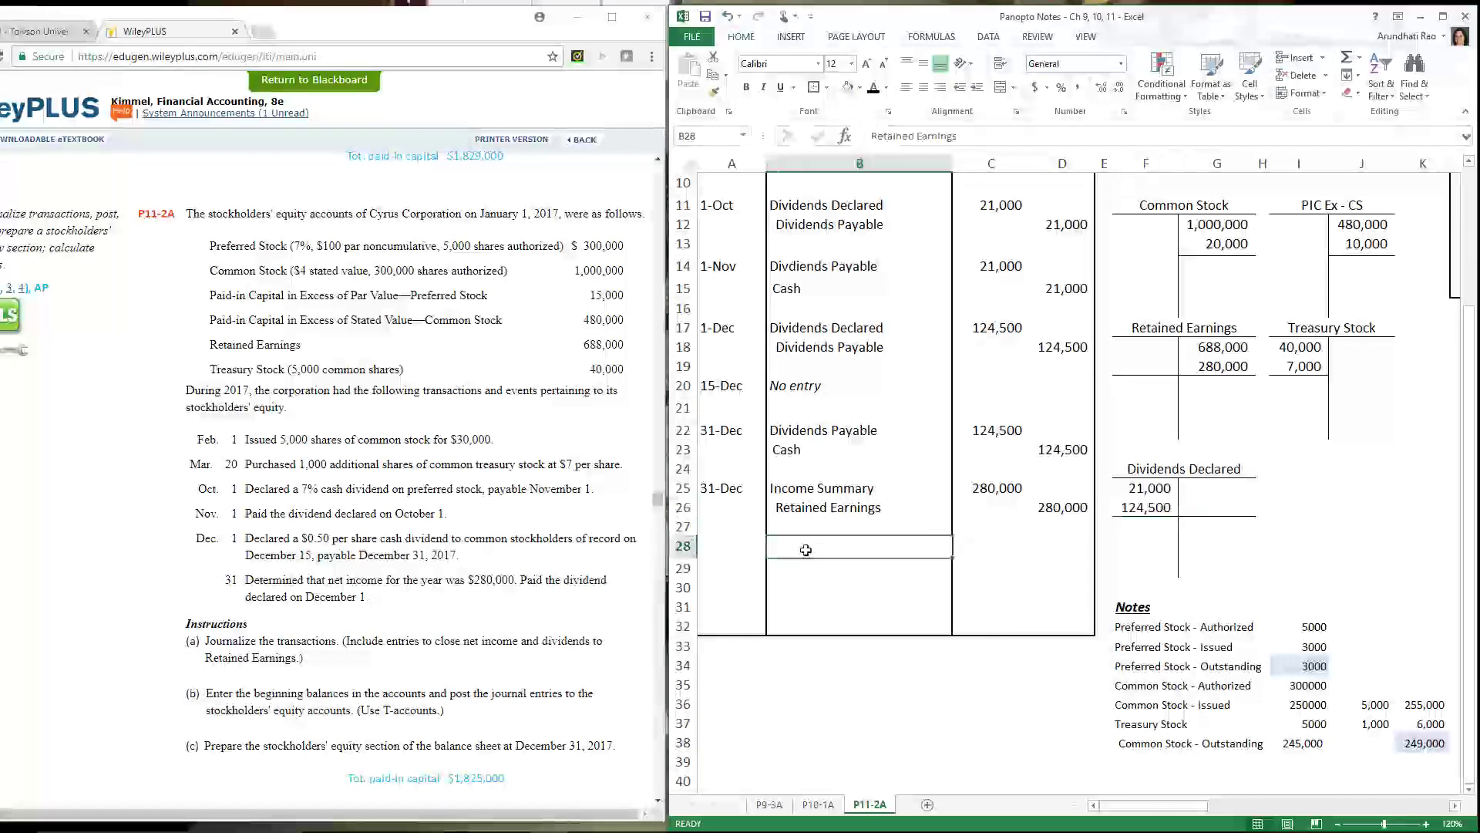
drag(806, 550, 1068, 585)
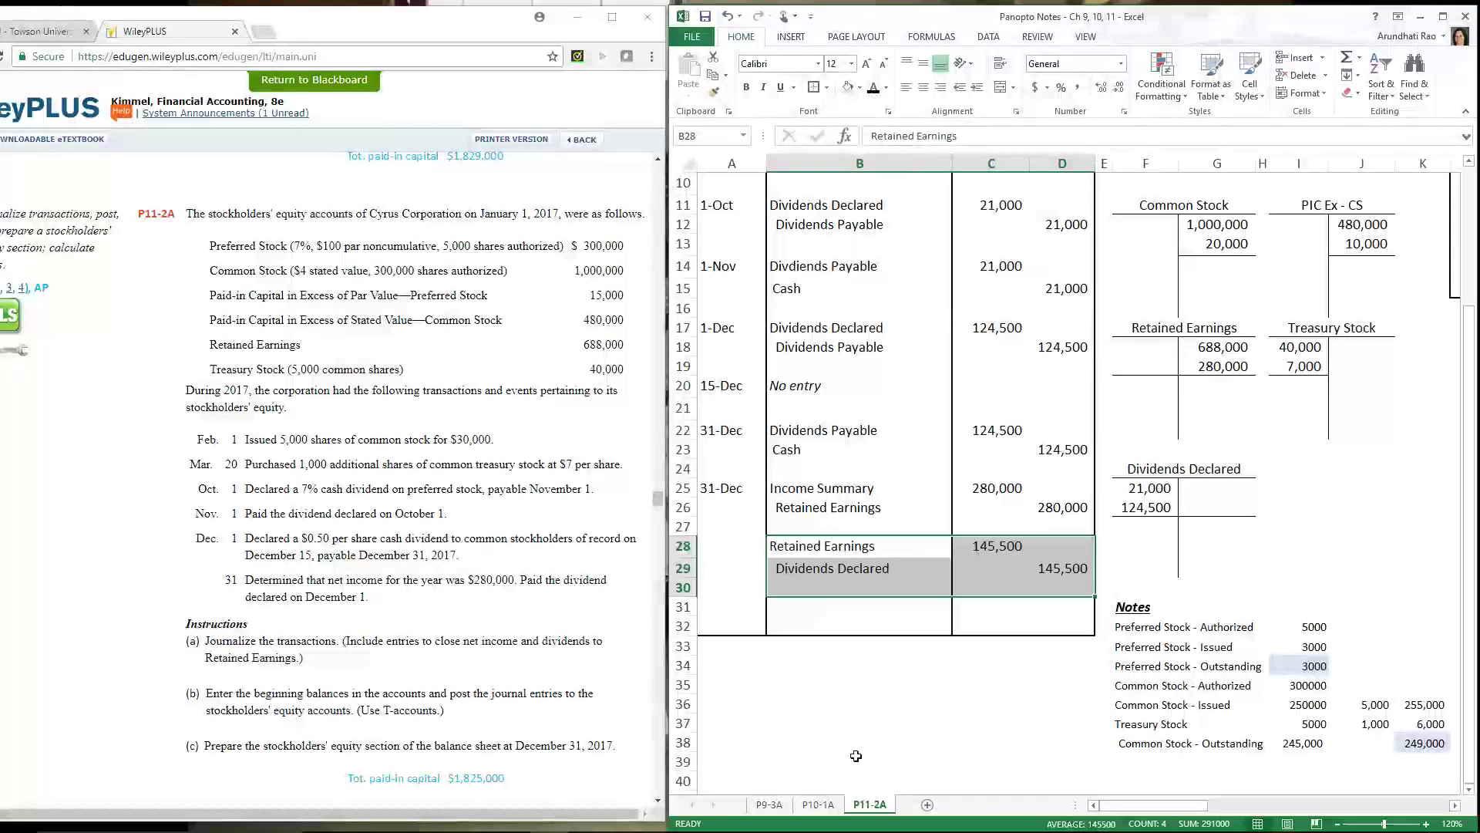
click(856, 704)
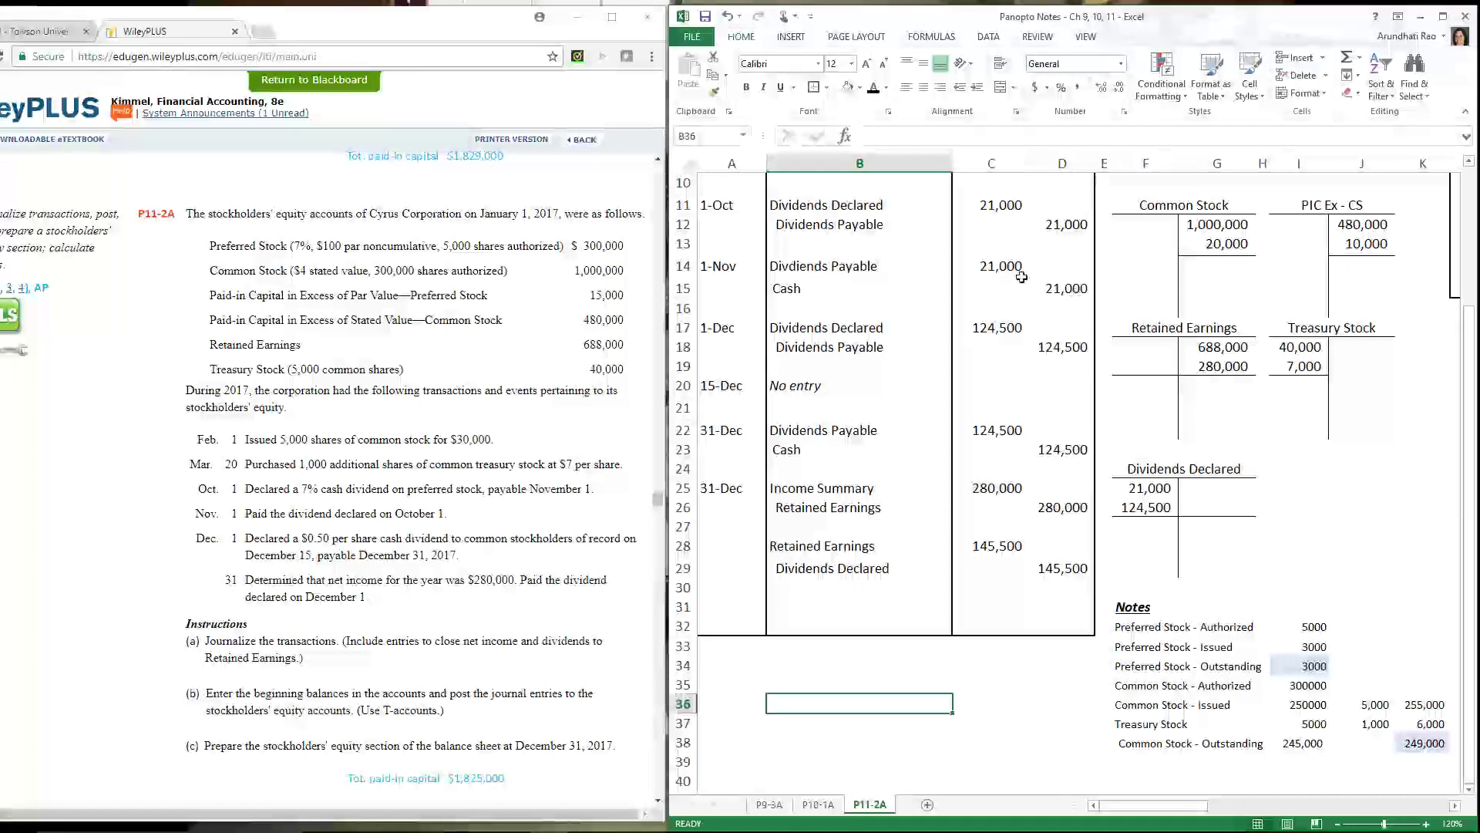
- Shade the two Dividends Declared debit amounts in C11 and C17 light blue
click(1006, 205)
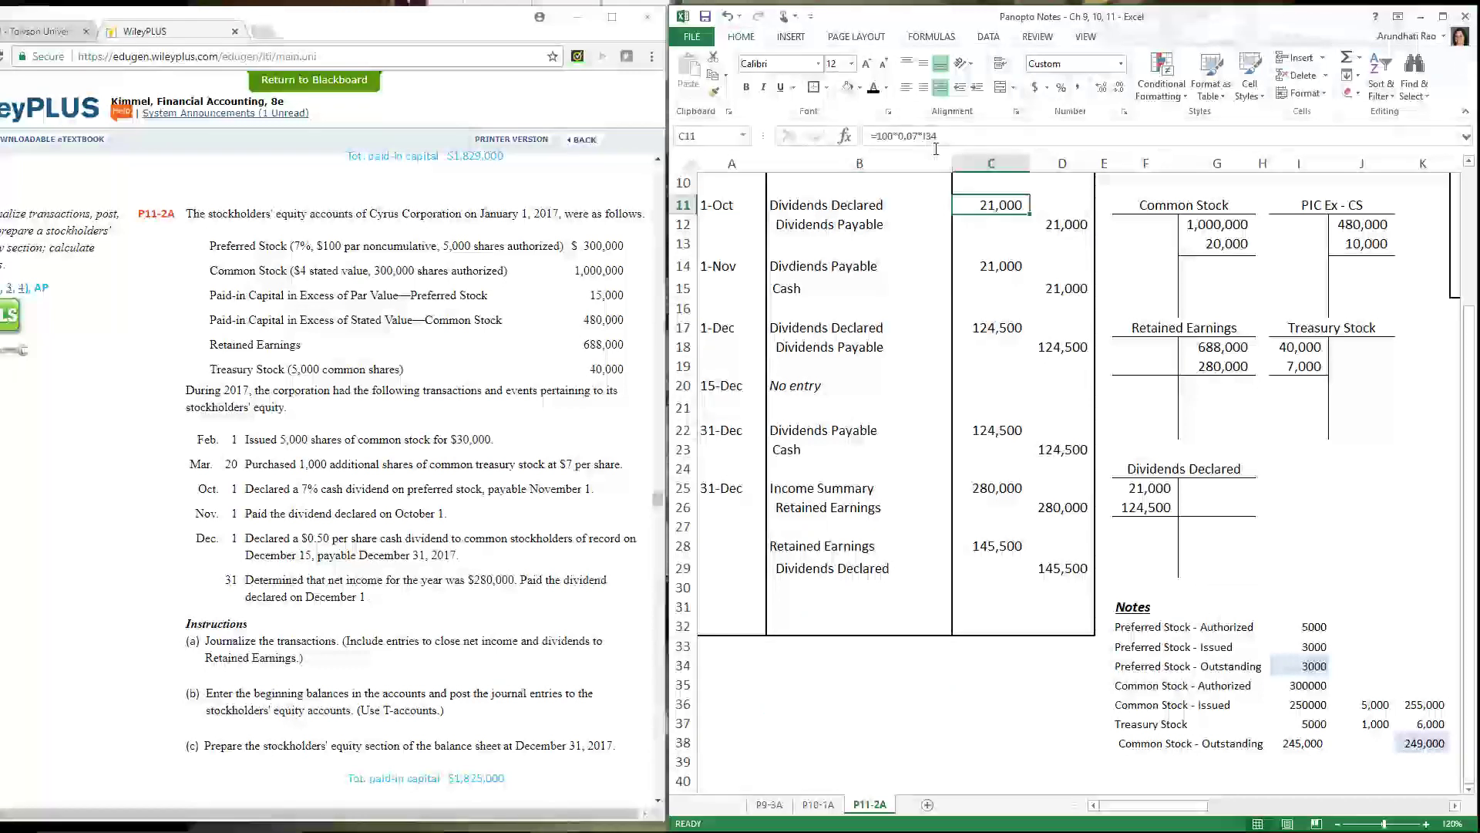
click(986, 334)
click(847, 87)
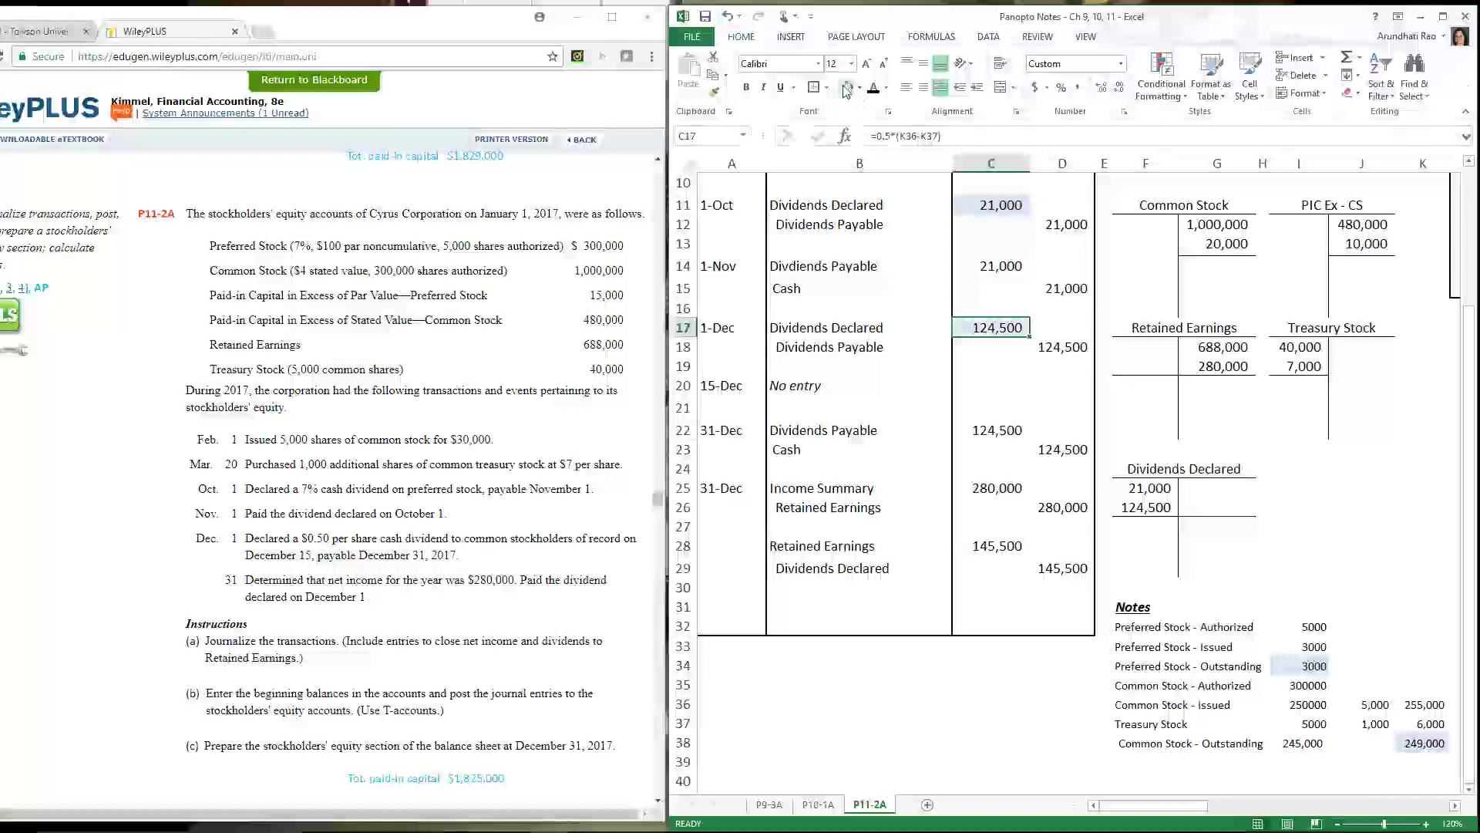
click(960, 202)
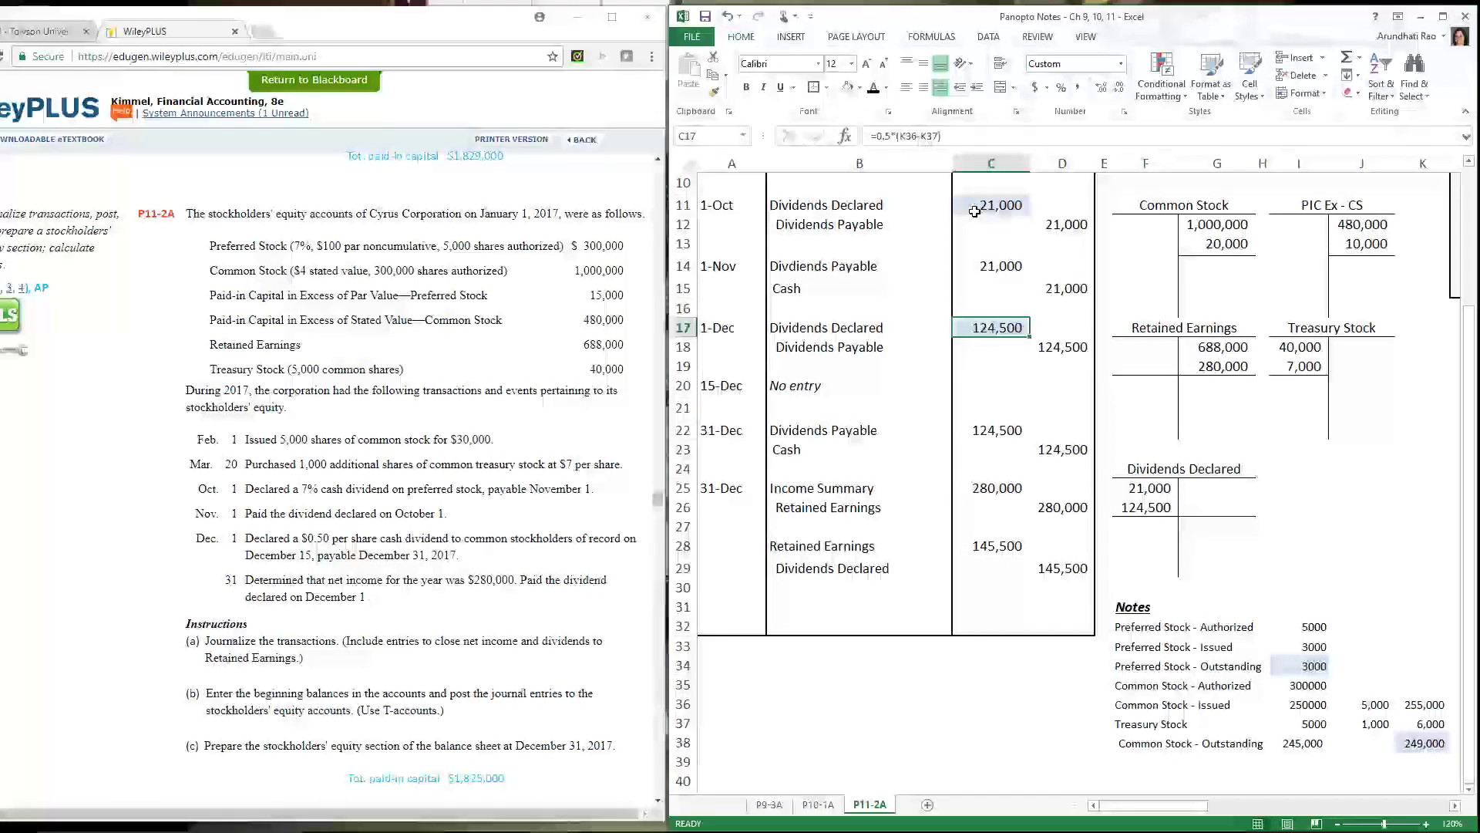
click(982, 336)
- Show the closing postings of 145,500 as a Dividends Declared credit in G25 and a Retained Earnings debit, =C28, in F18
click(1246, 492)
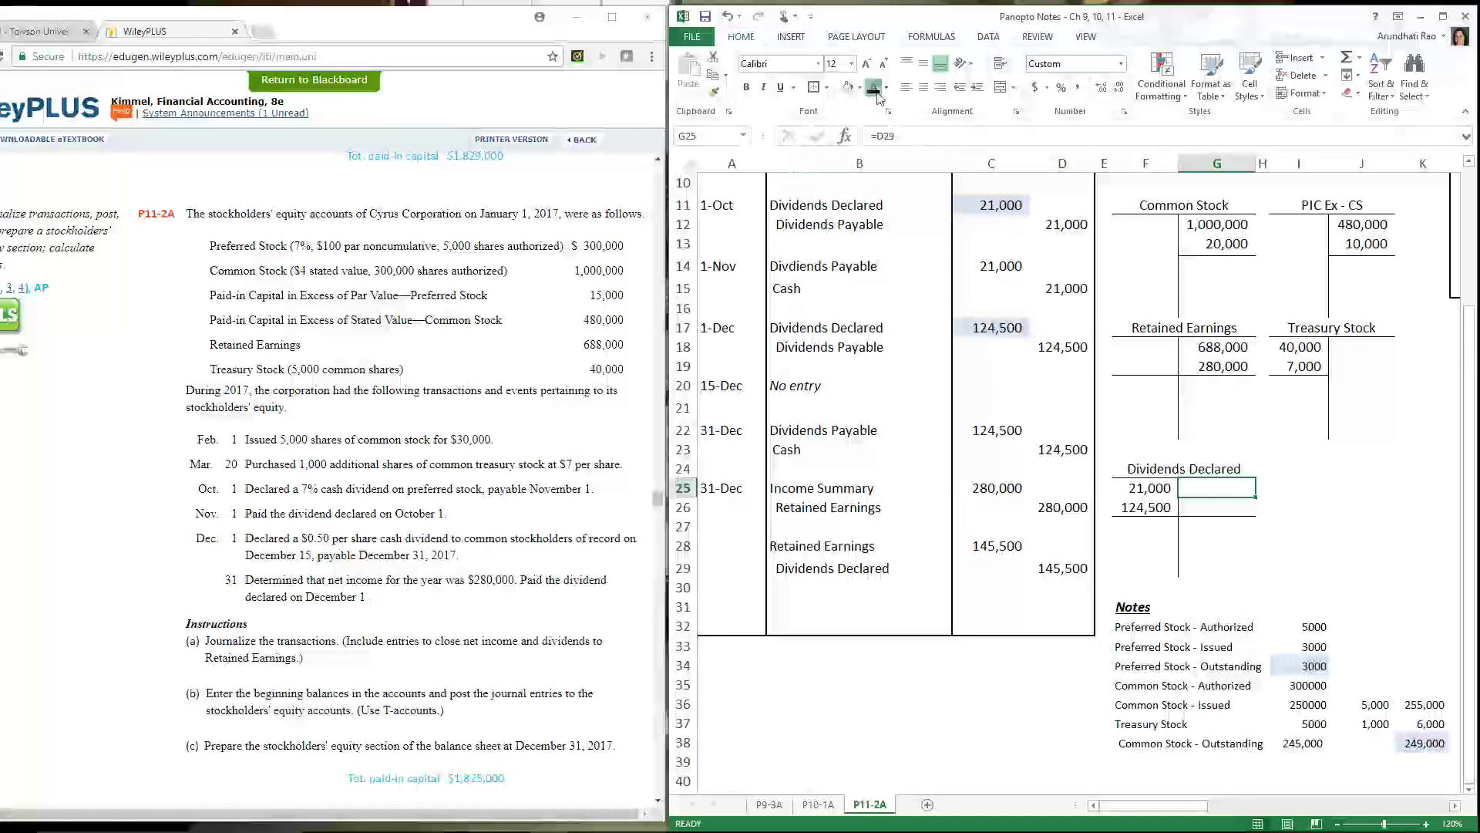
key(Return)
text(=C28)
key(ctrl+Return)
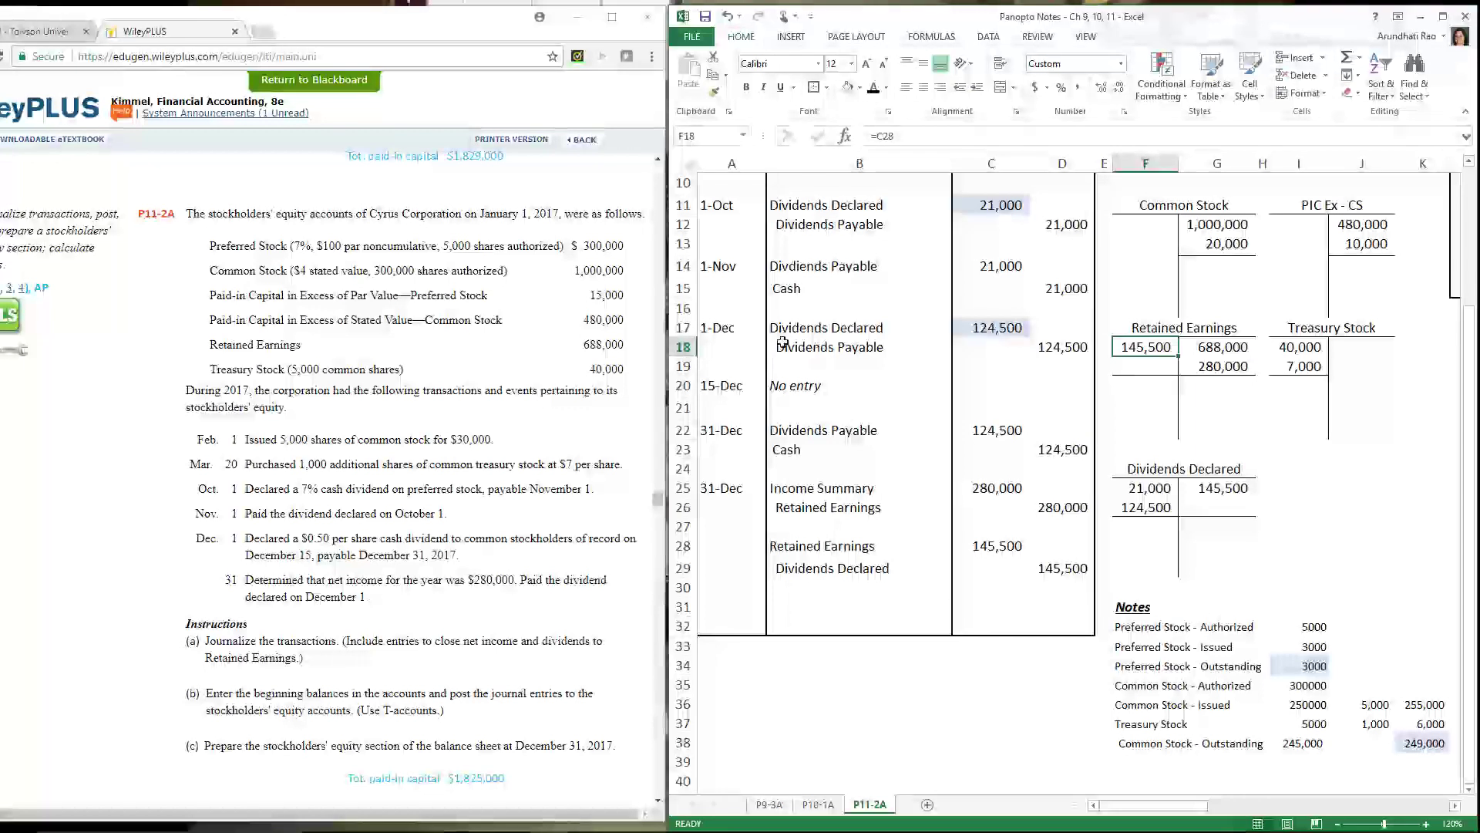
click(787, 212)
click(786, 226)
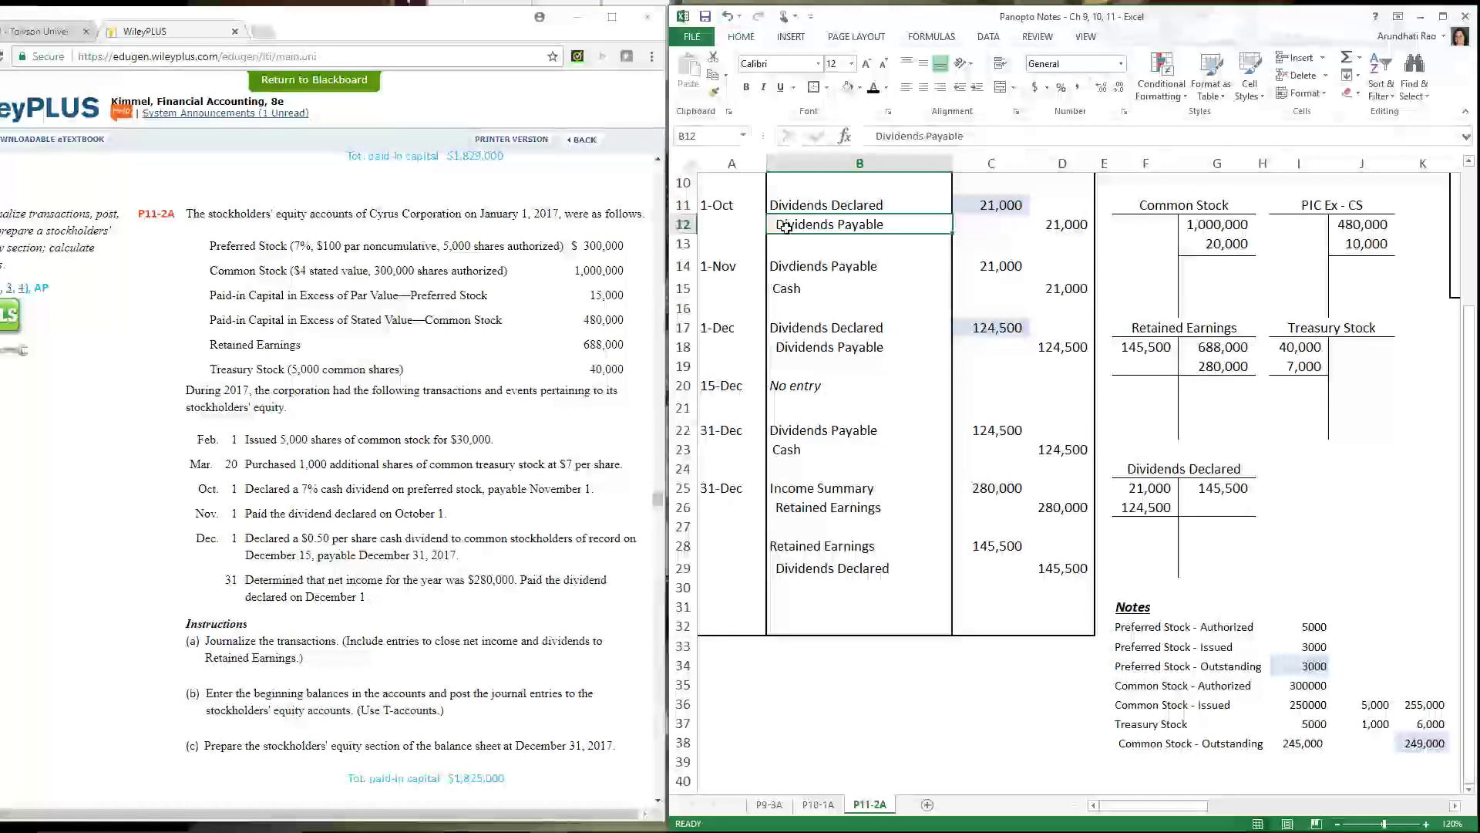
click(874, 514)
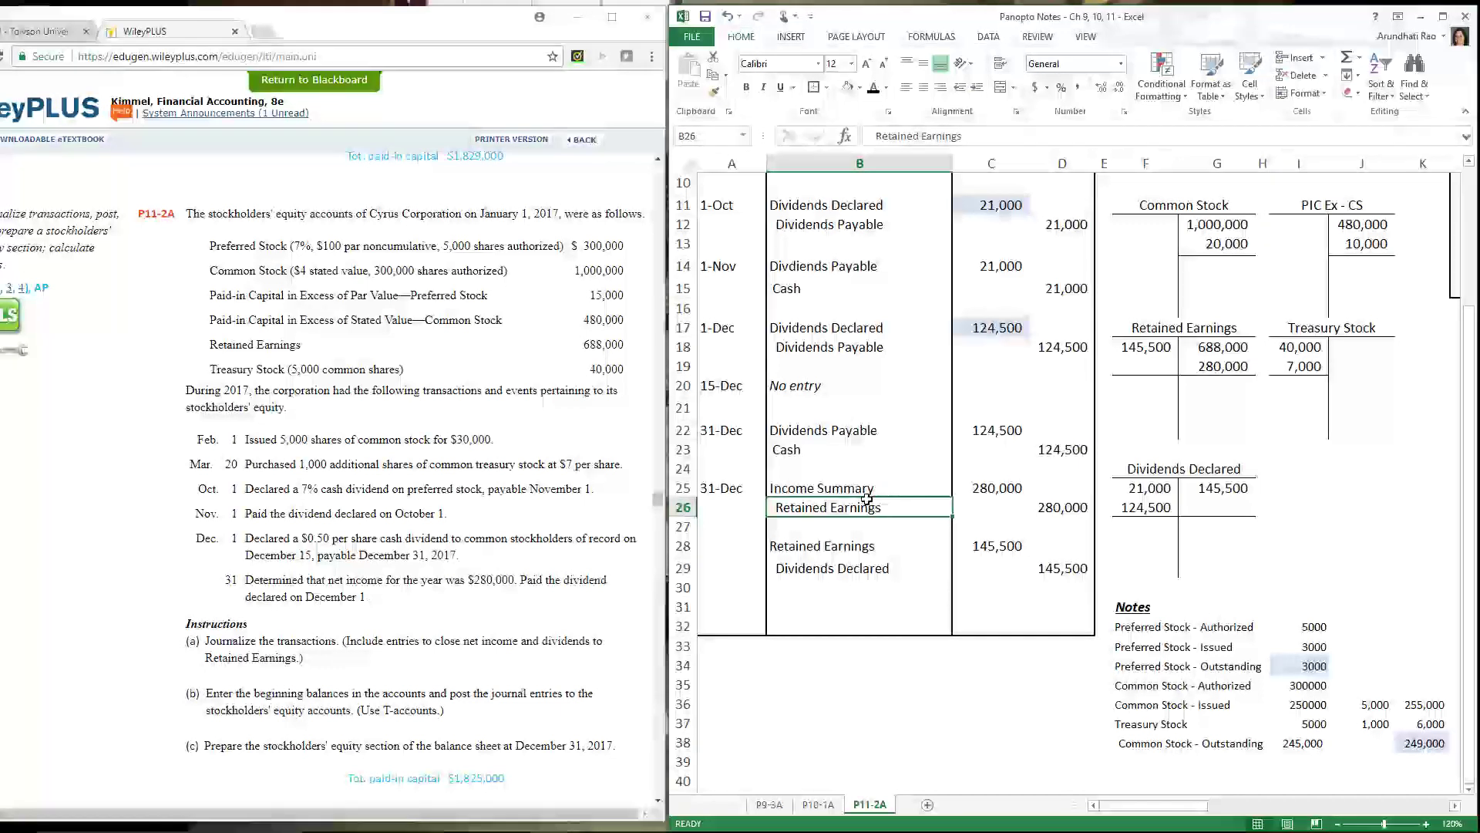
click(1206, 474)
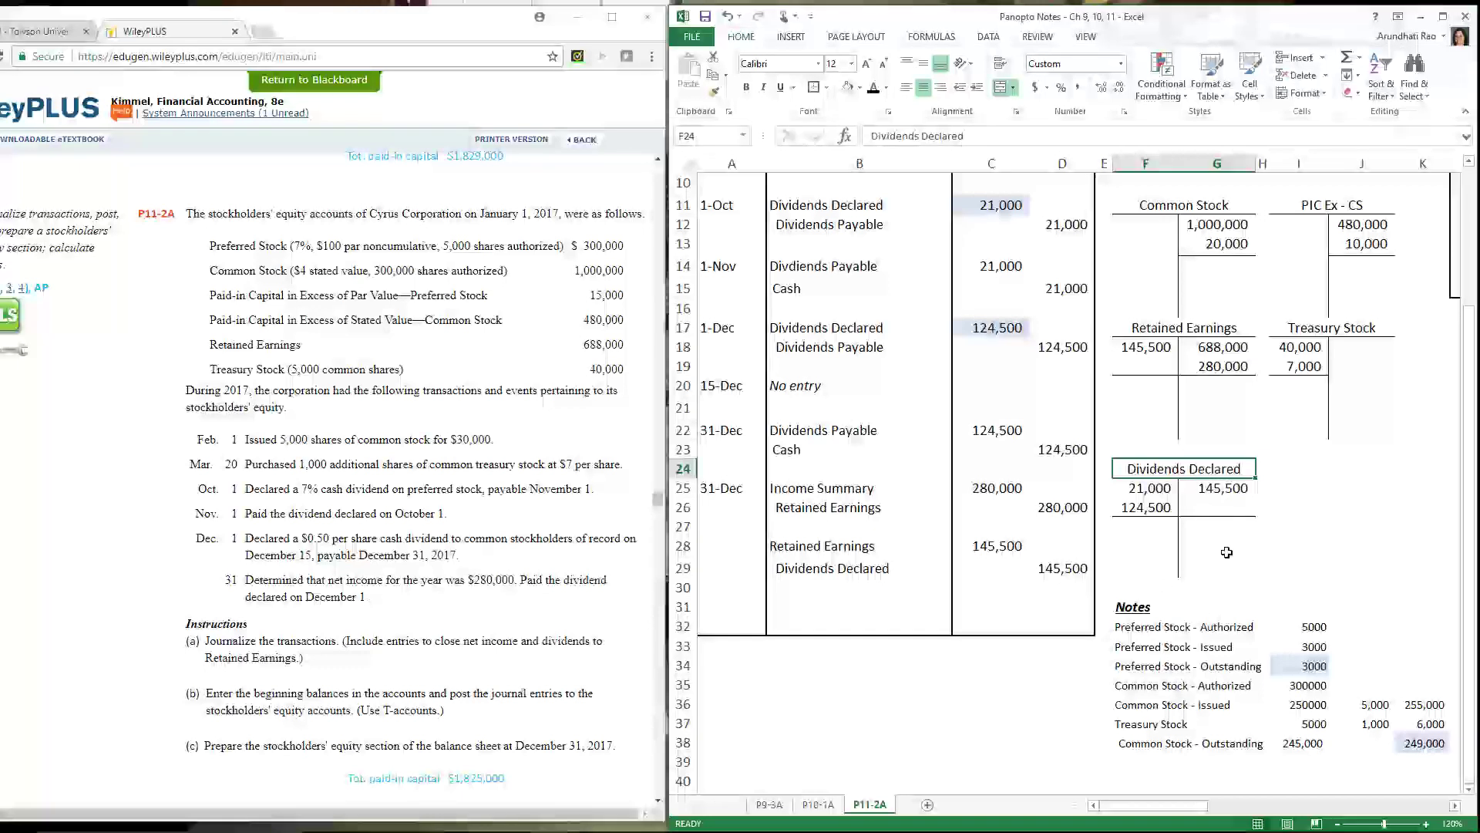
click(745, 604)
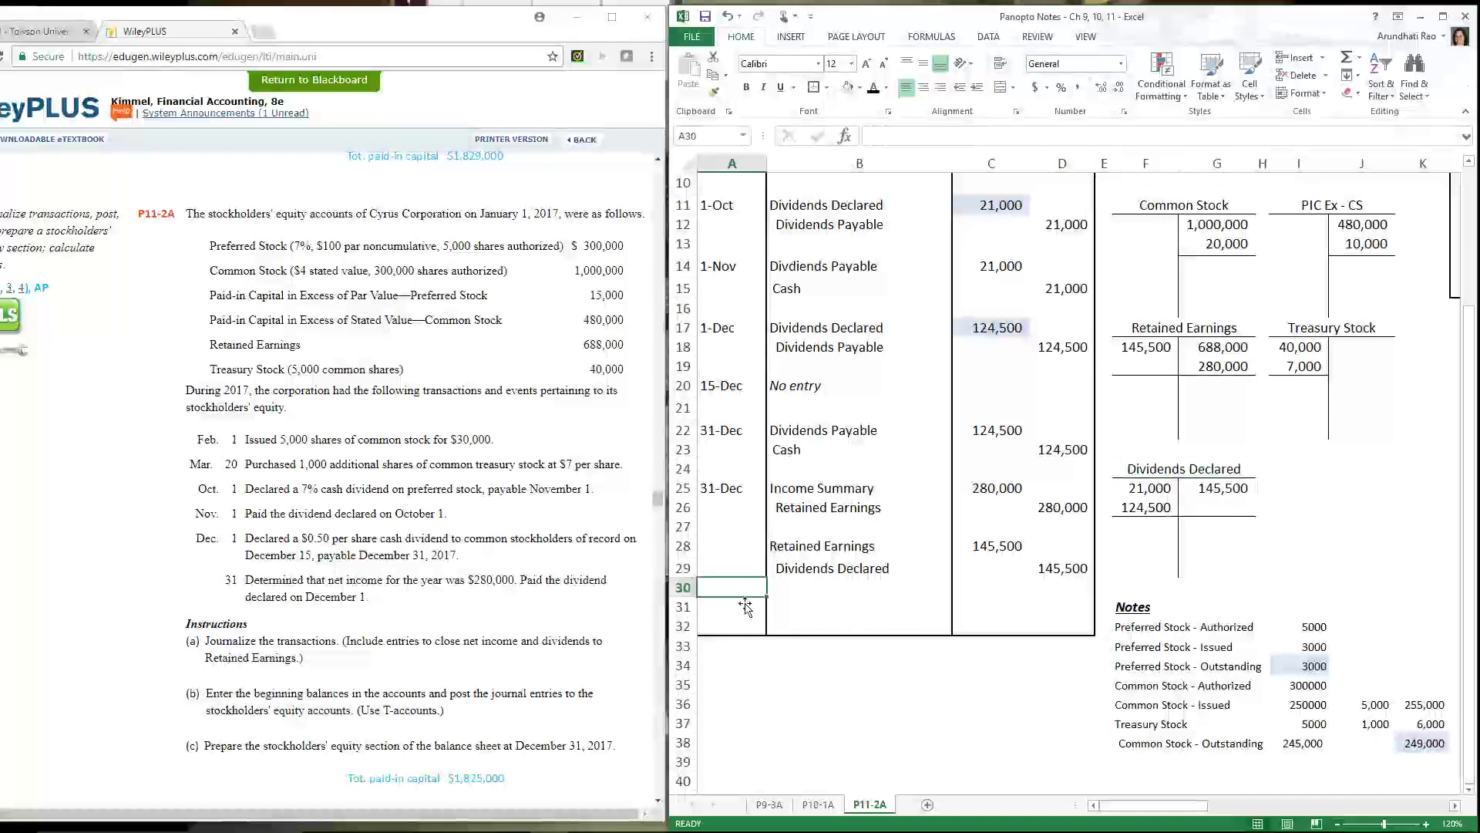
click(929, 594)
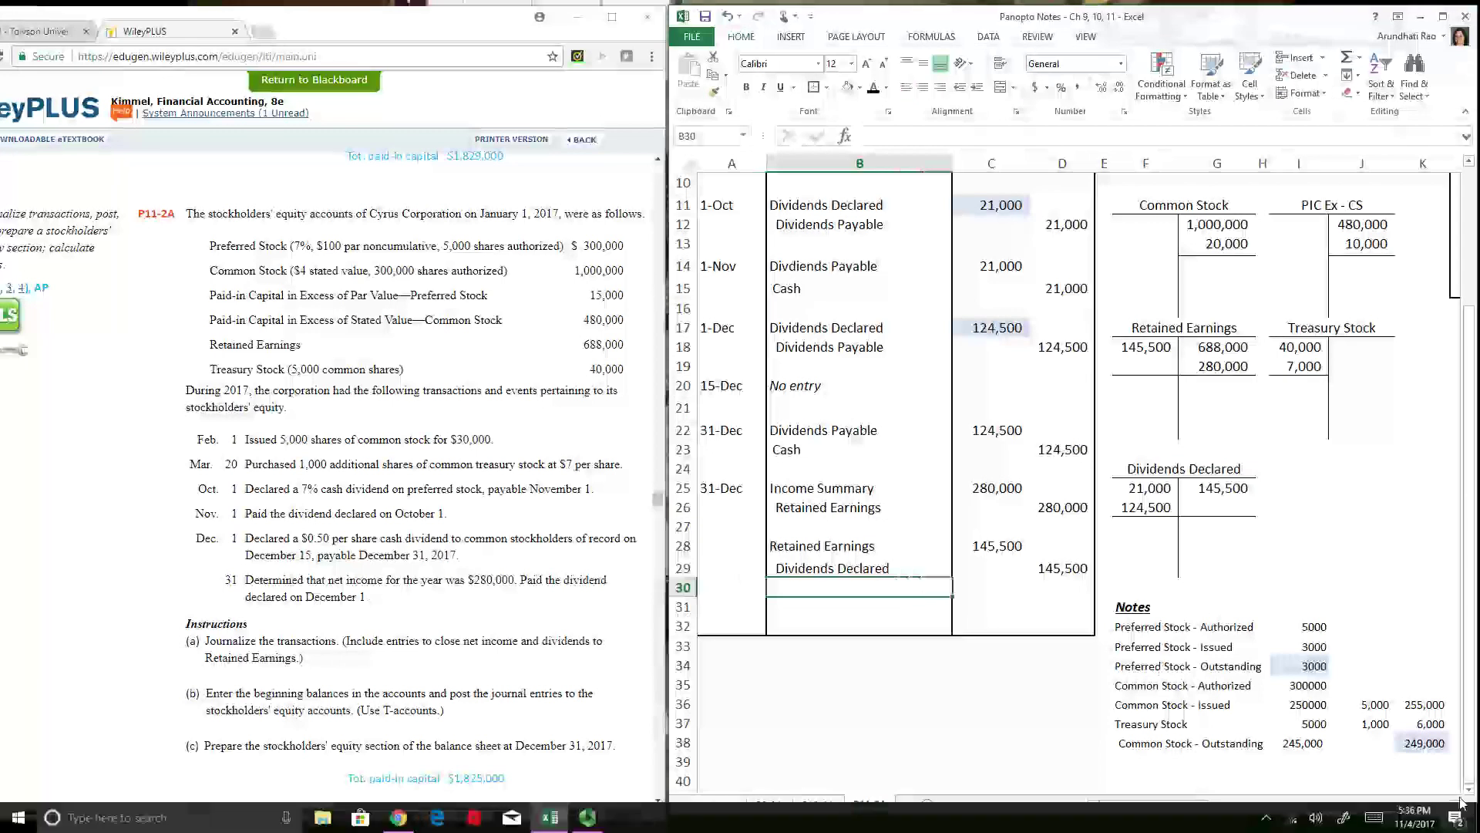
click(1154, 765)
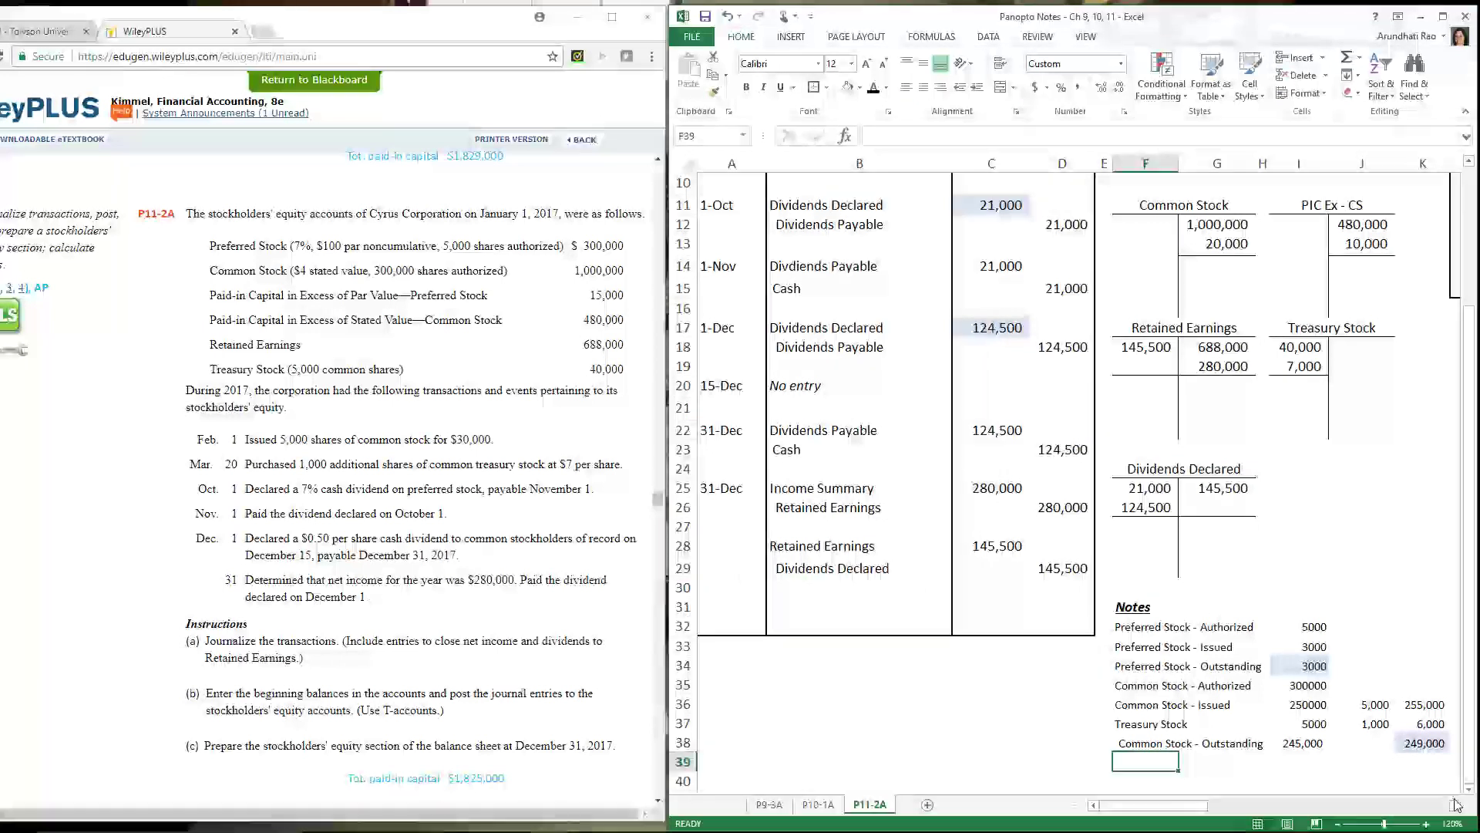
- Reveal the ending balances of 1,020,000 in Common Stock G14 and 490,000 in PIC Ex - CS J14
click(1455, 806)
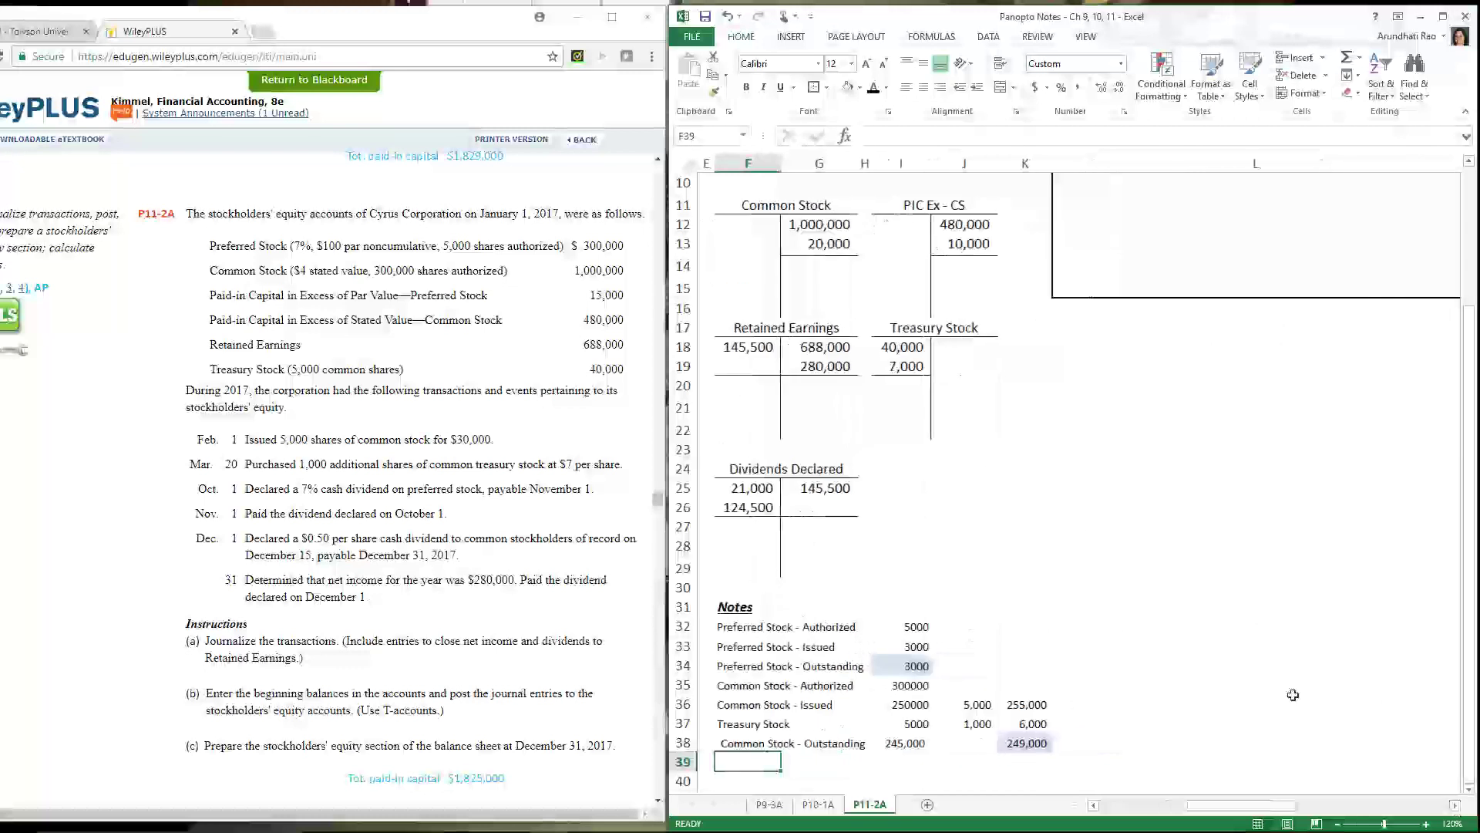
scroll(1176, 608, up, 3)
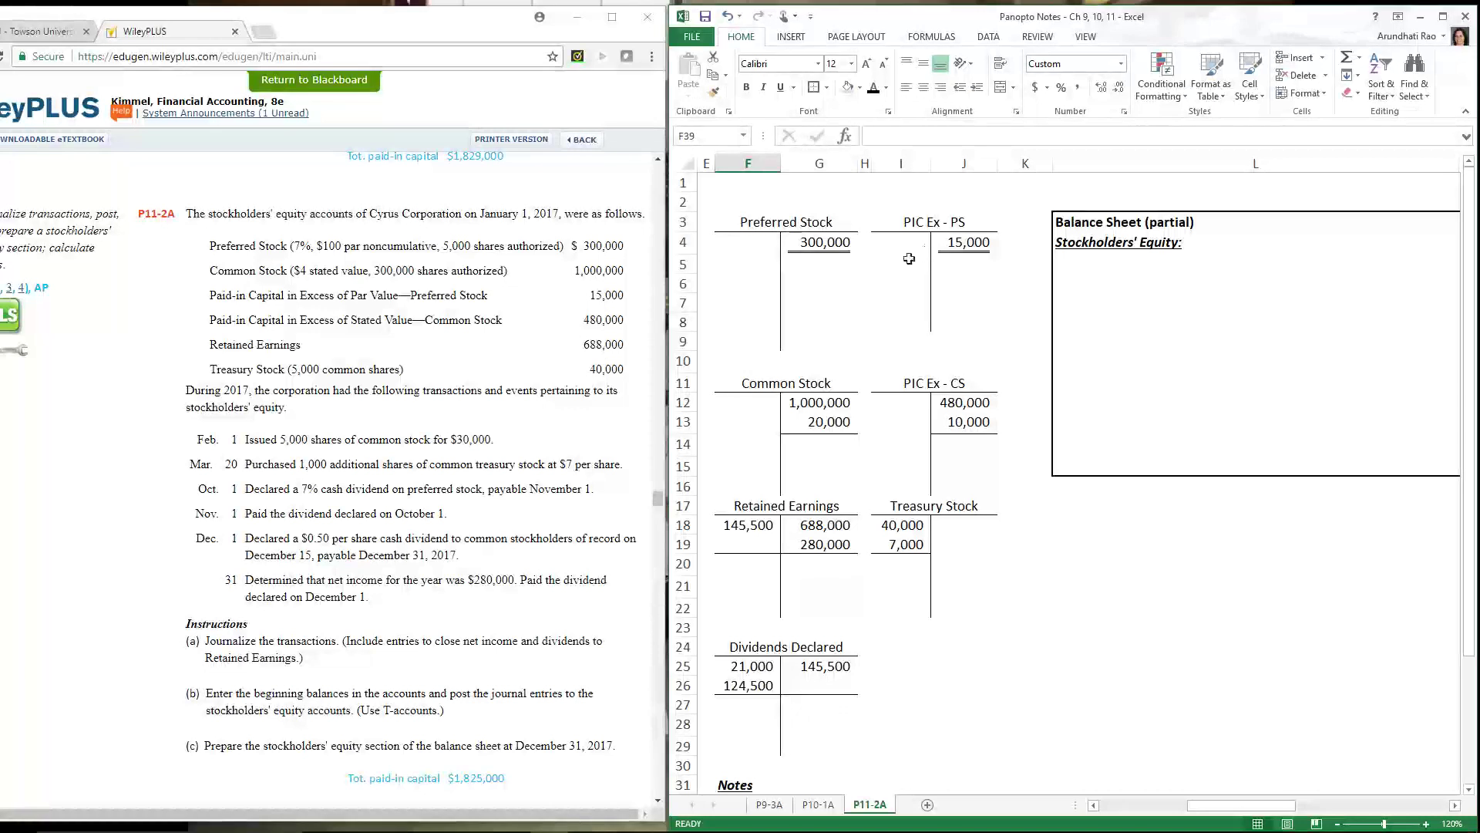
click(819, 444)
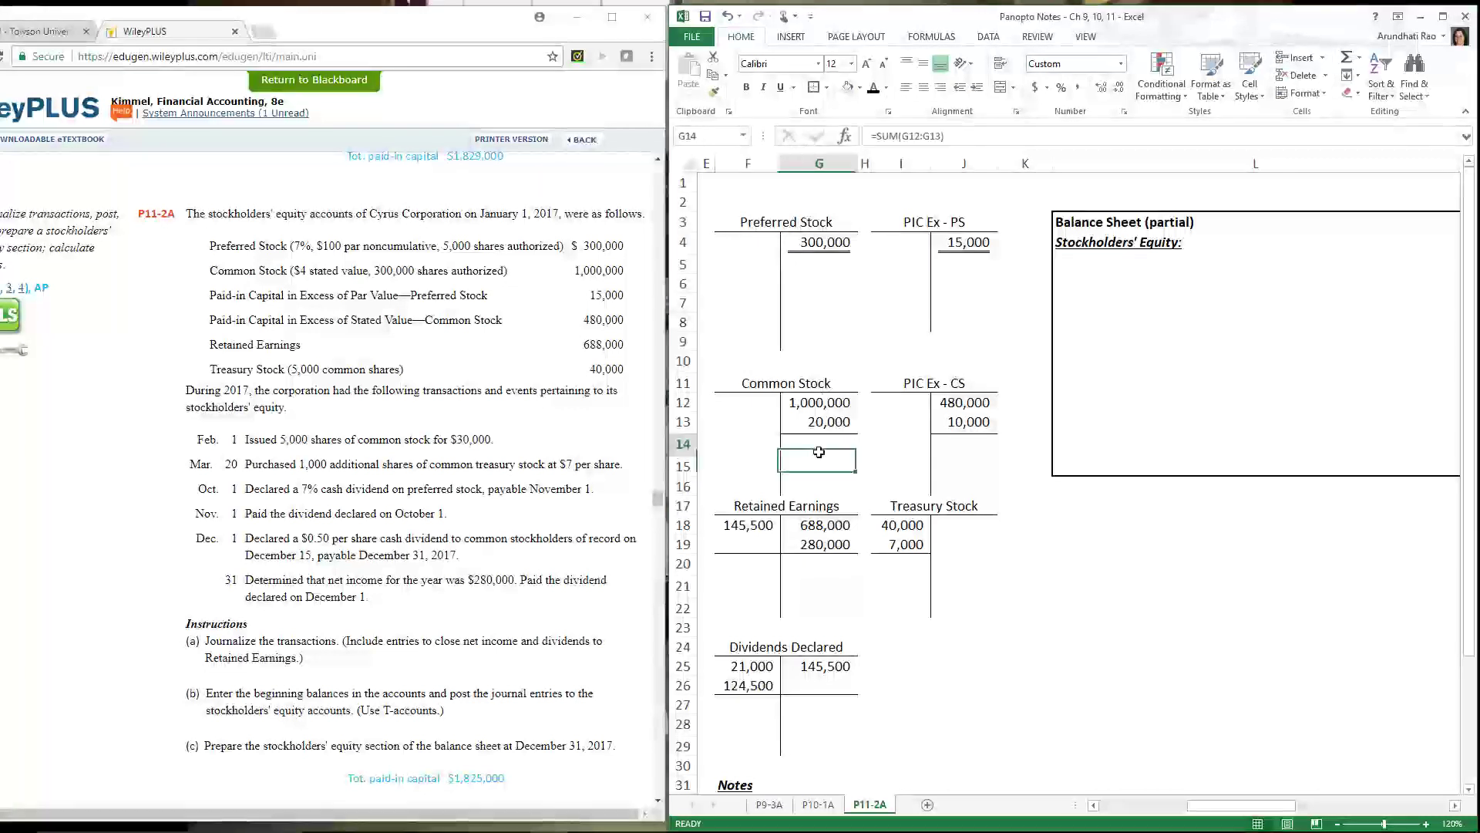
click(874, 87)
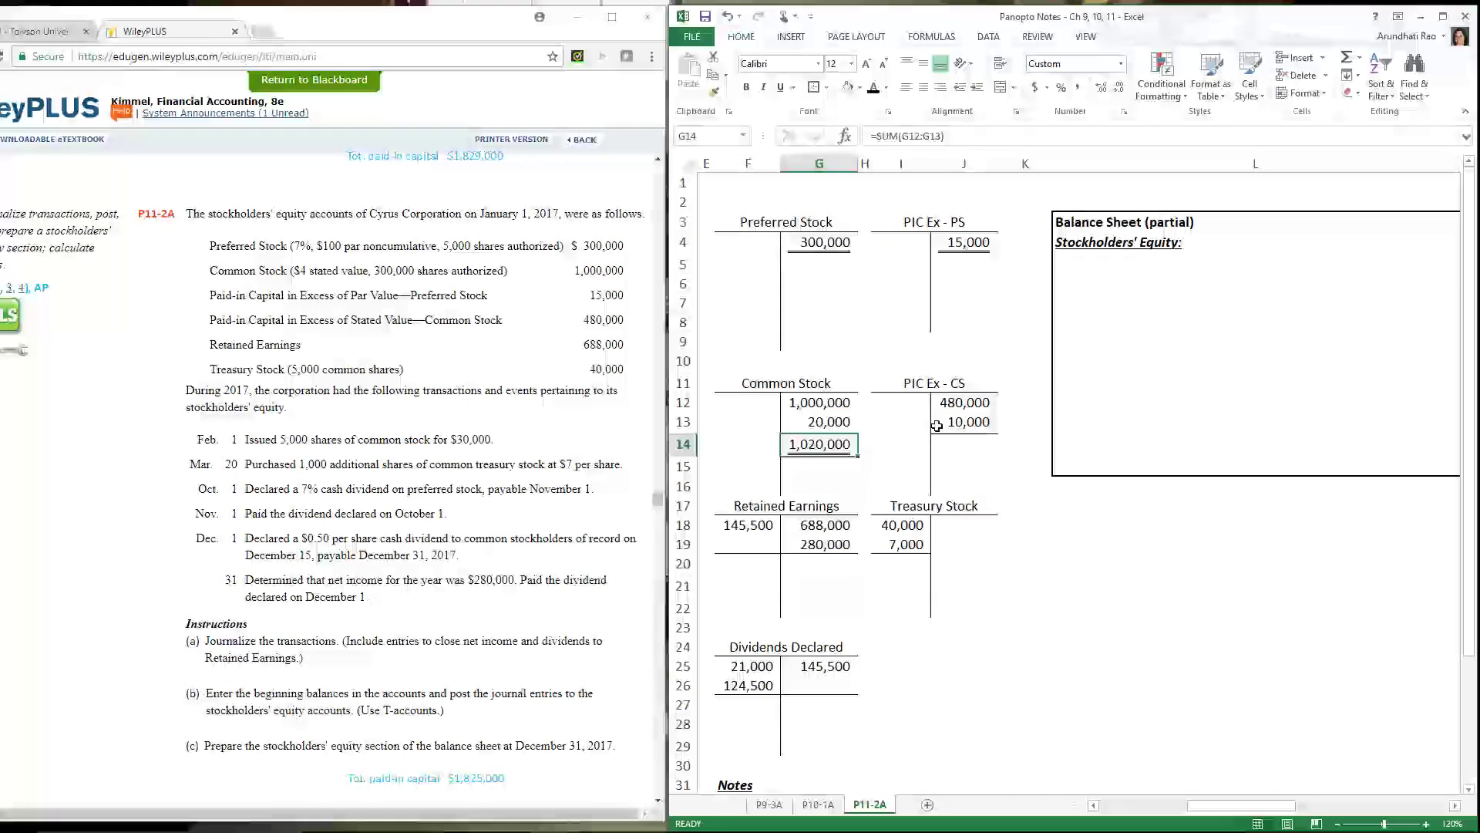
click(957, 449)
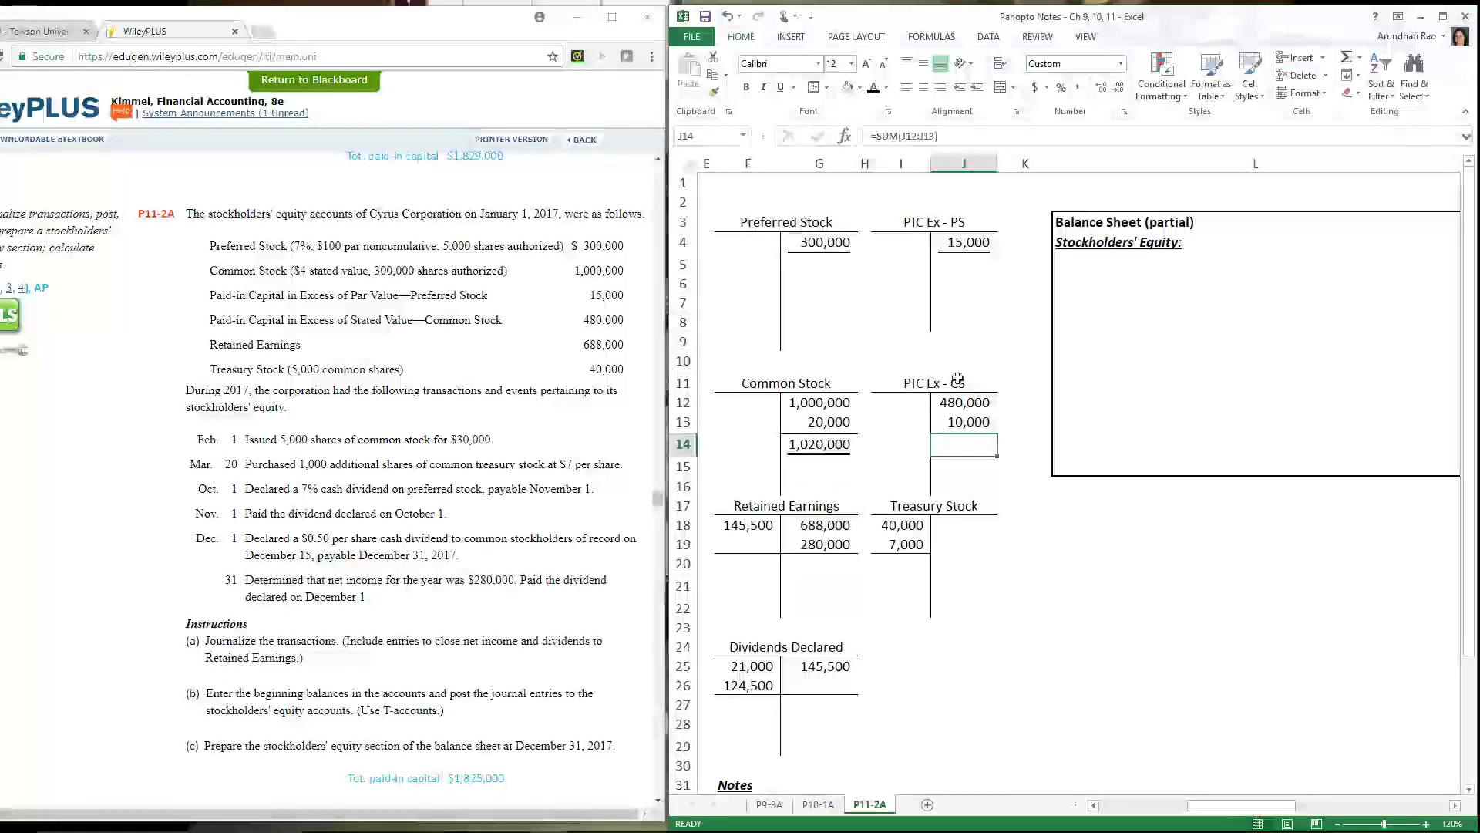
click(874, 88)
- Show the Retained Earnings column totals in F20 and G20 and the ending balance, =G20-F20, in G21
drag(764, 566, 821, 565)
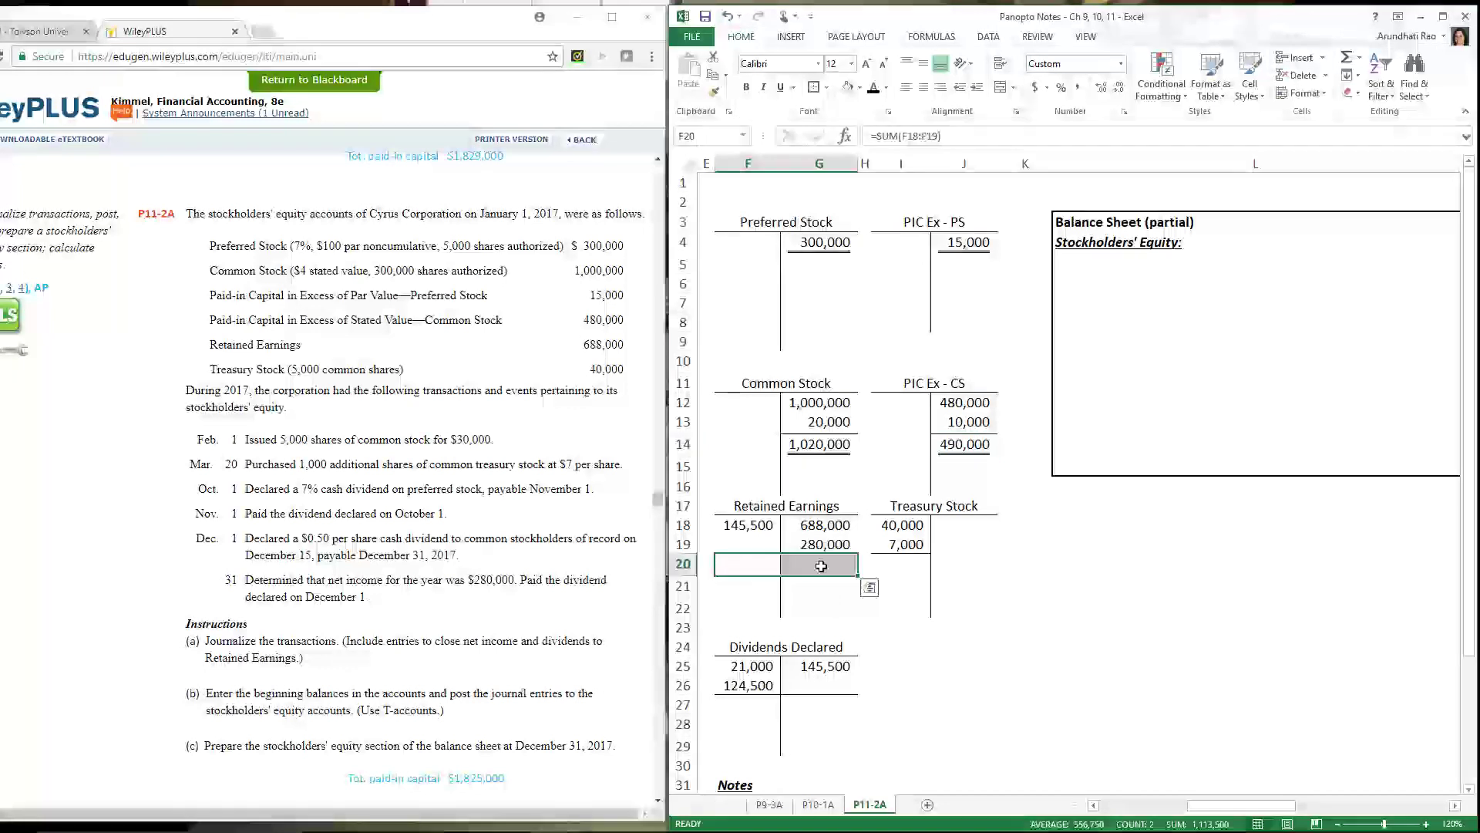
click(876, 91)
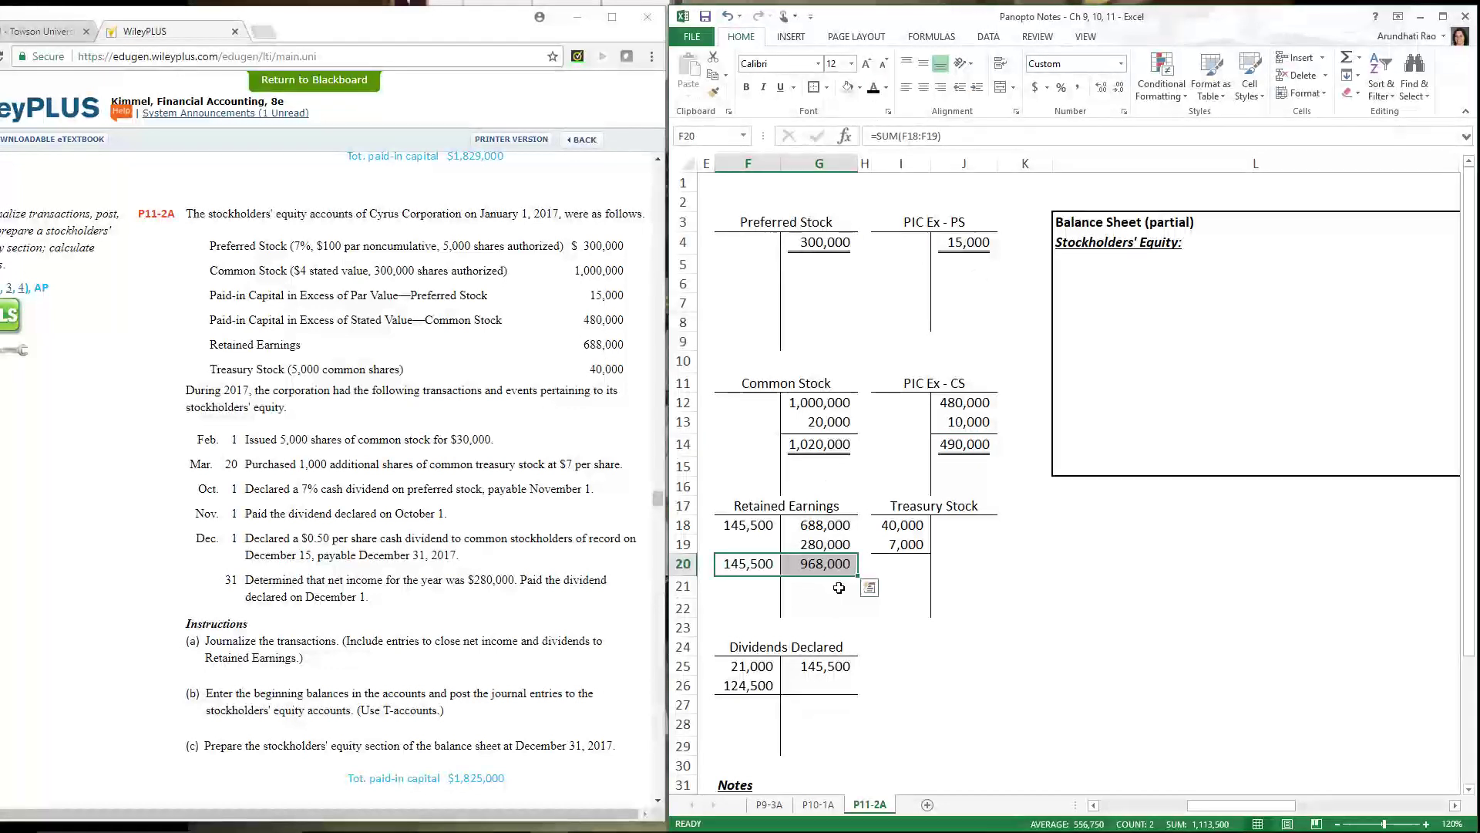
click(838, 588)
click(875, 89)
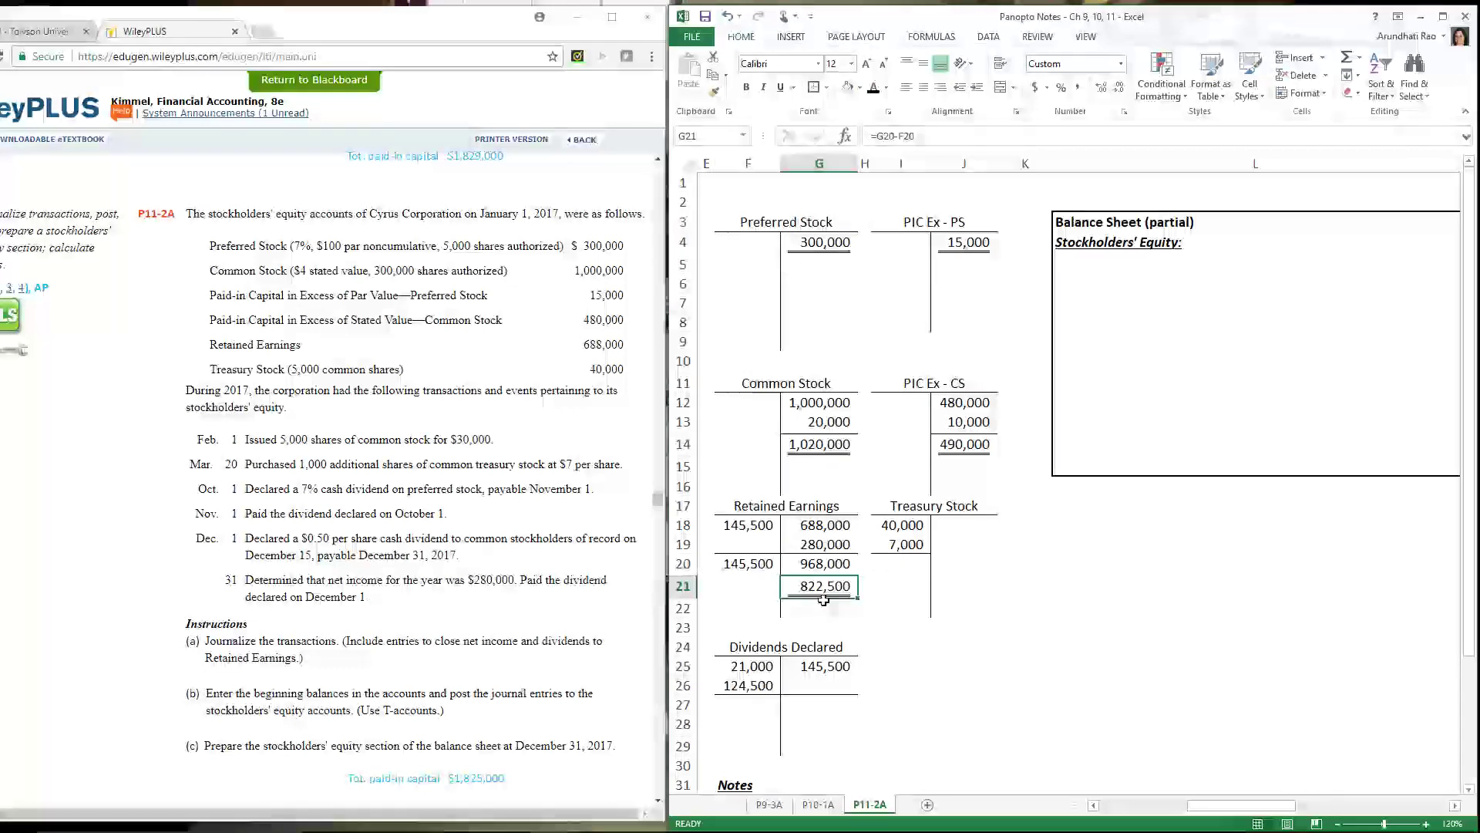
- Reveal the 47,000 Treasury Stock balance in I20 and the Dividends Declared totals and zero balance in rows 27 and 28
click(900, 565)
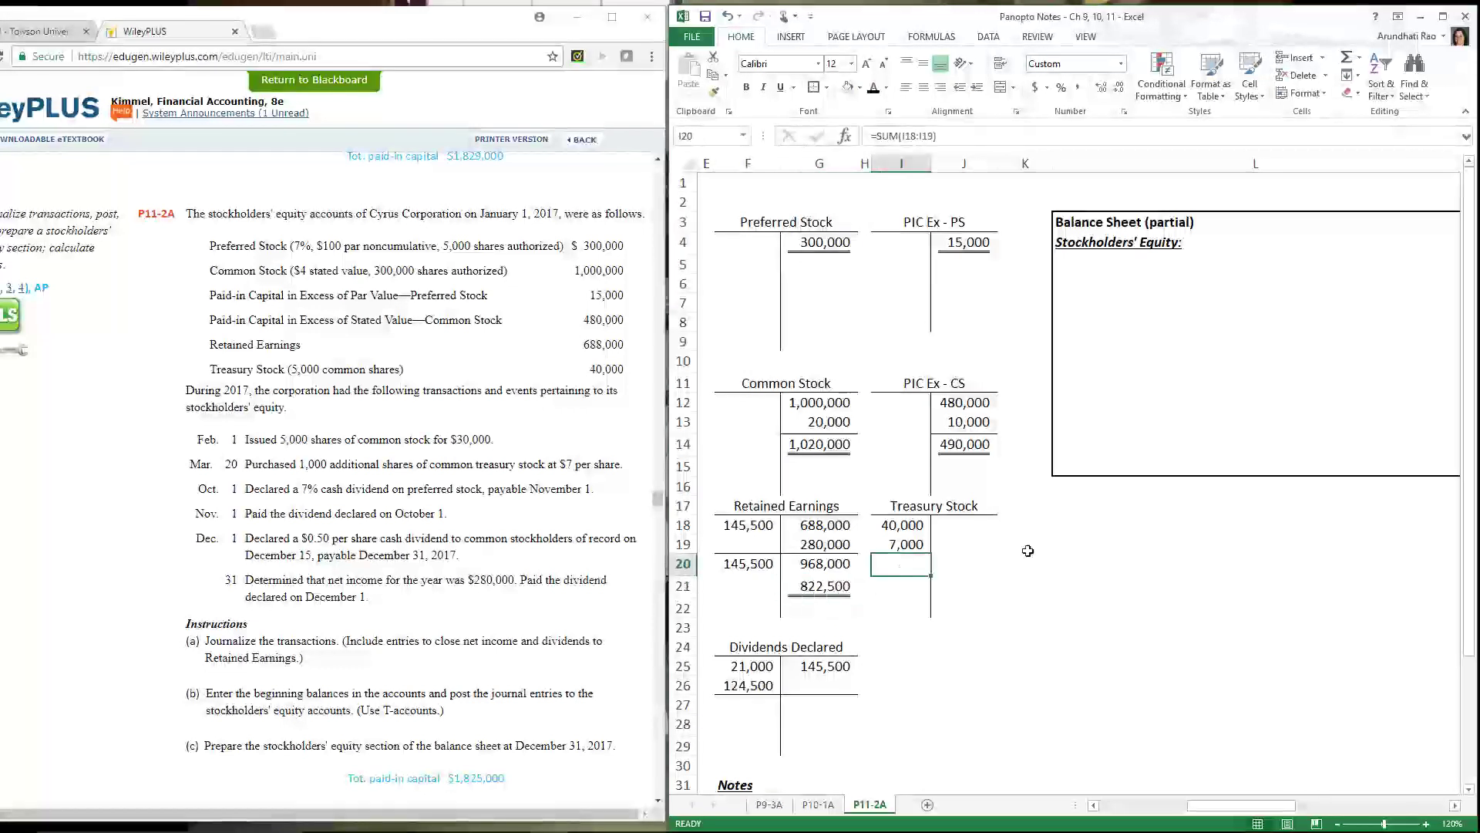
click(876, 91)
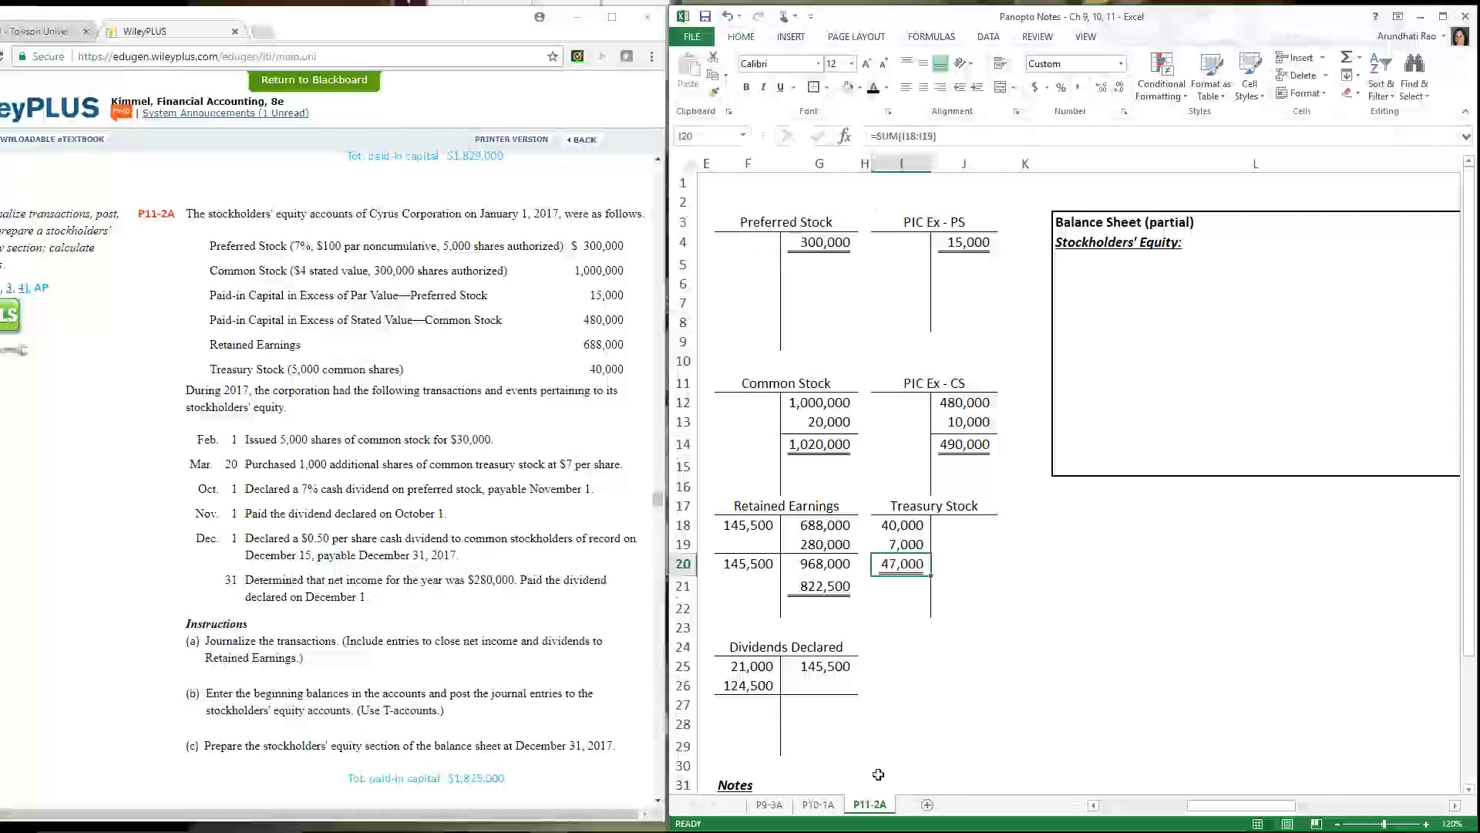
drag(740, 706, 836, 727)
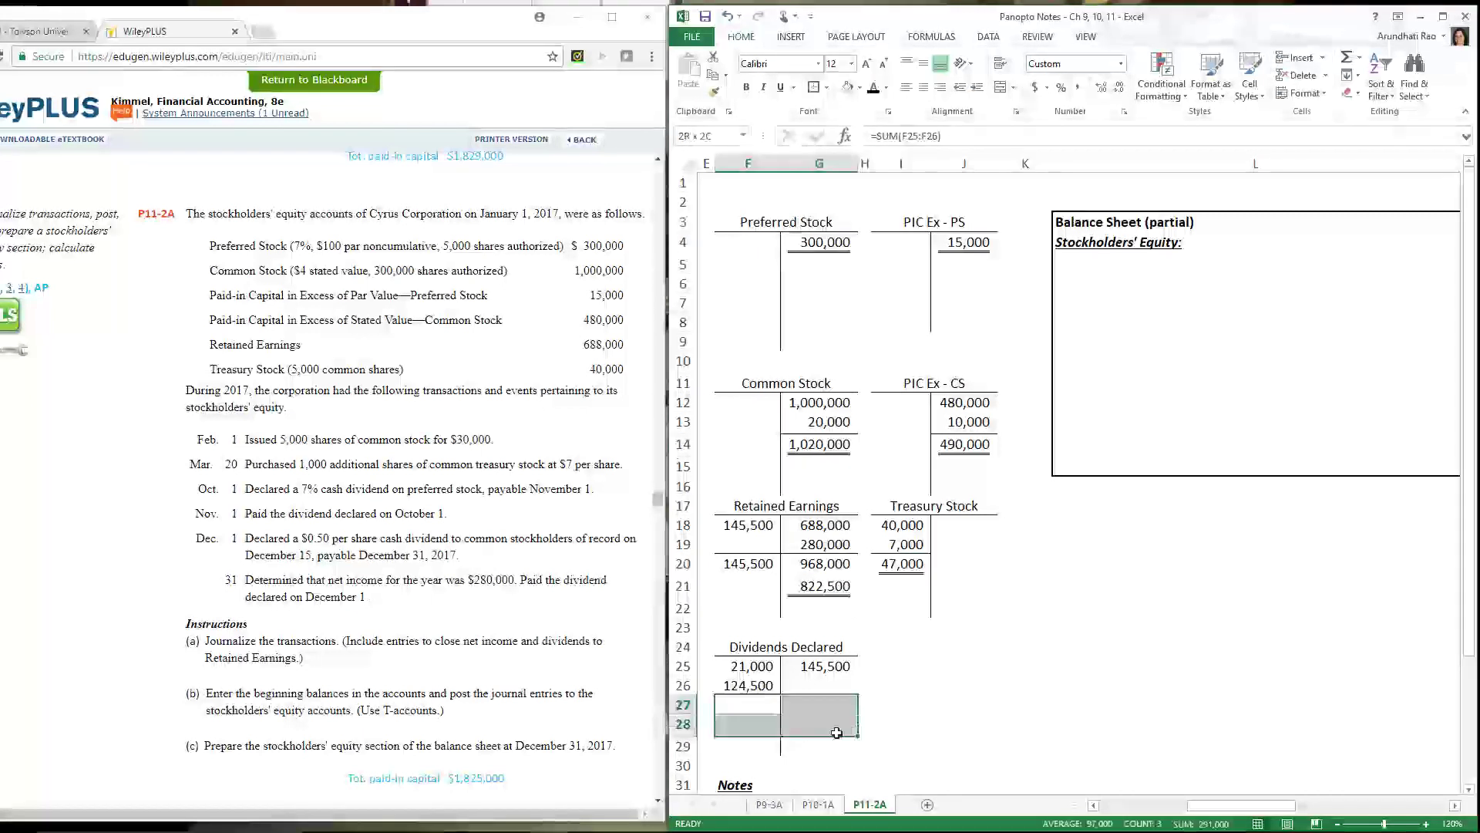
click(876, 91)
click(990, 729)
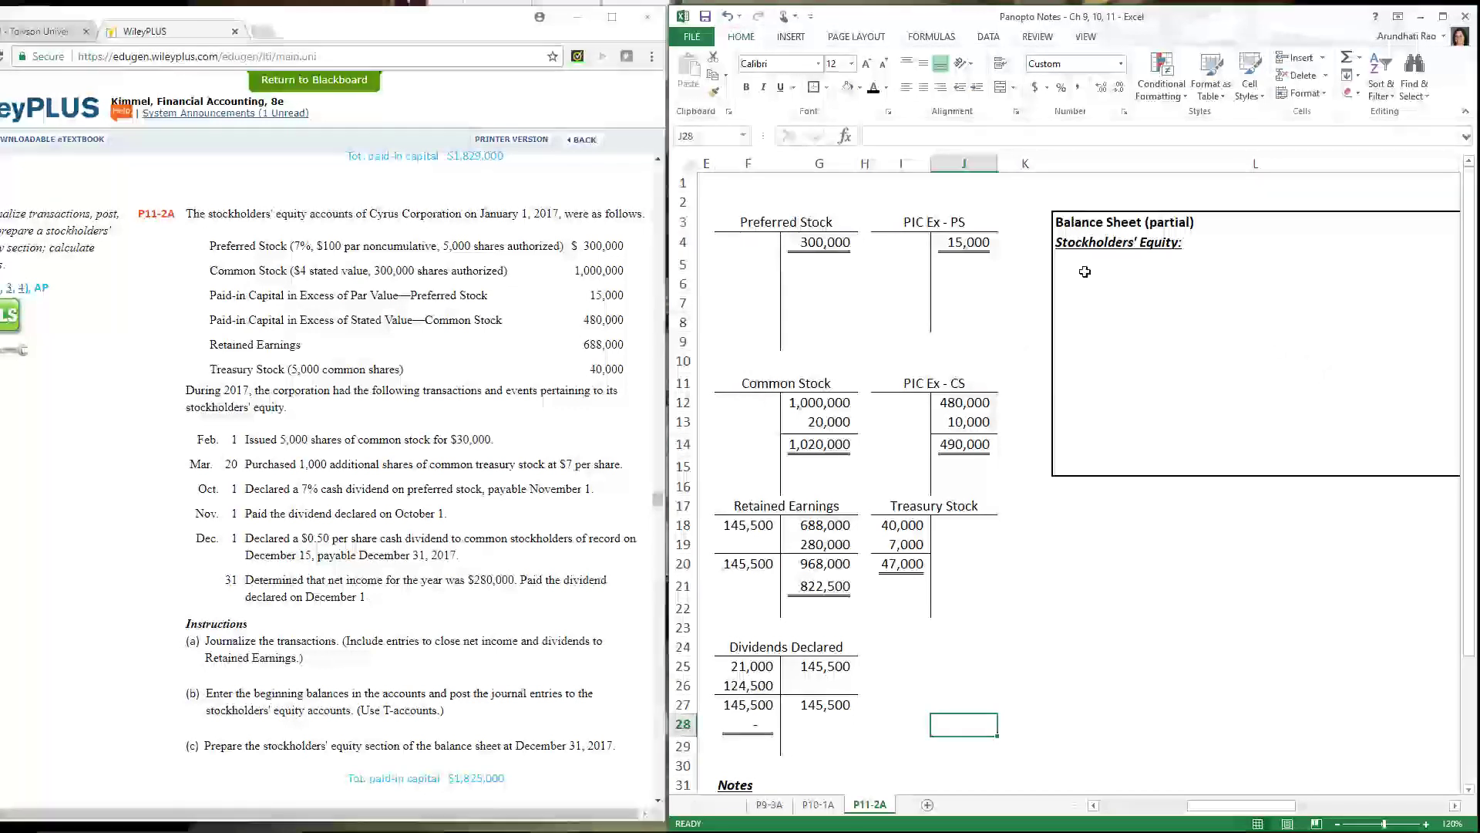
scroll(1014, 594, down, 4)
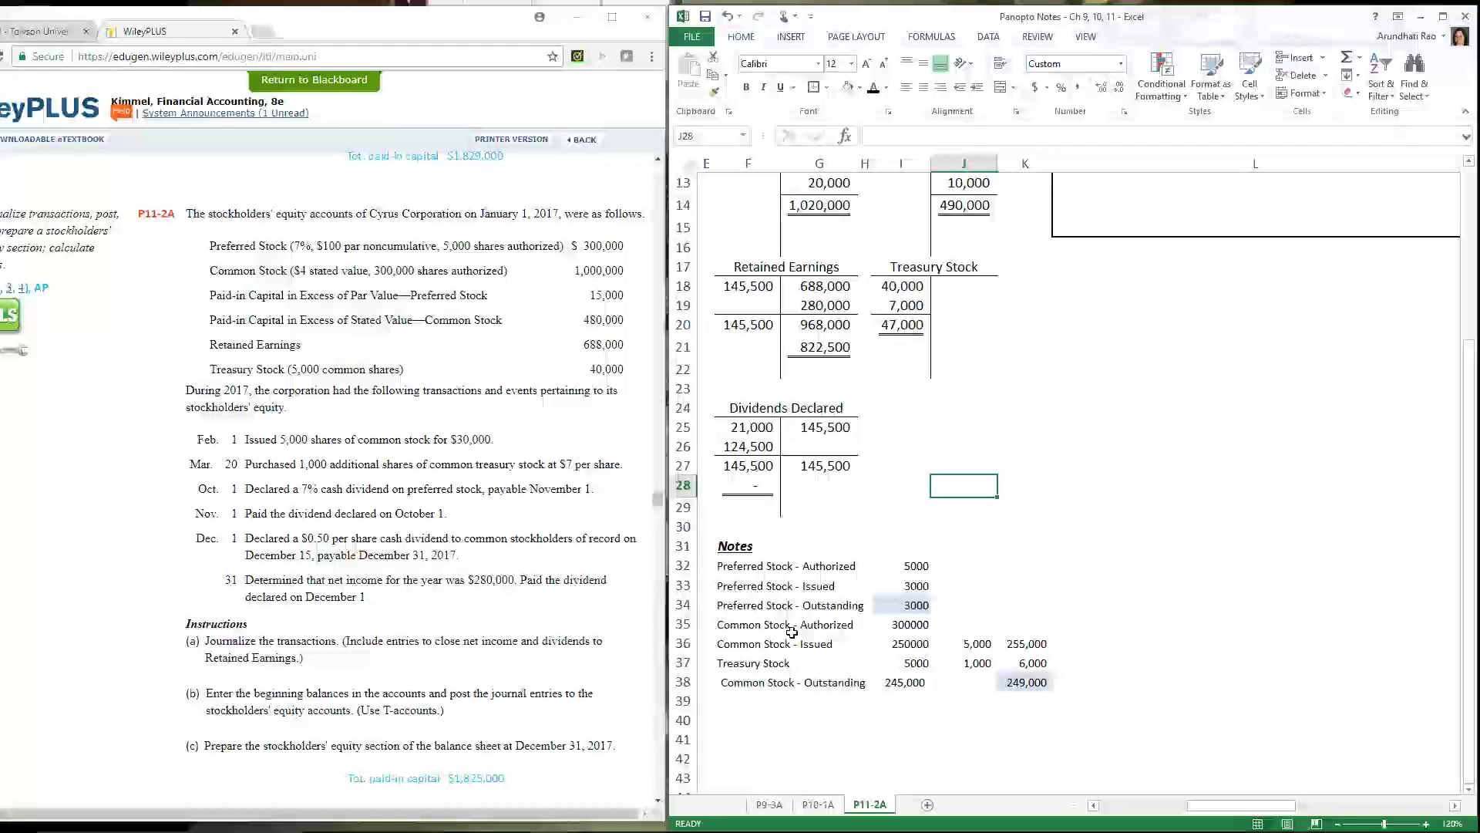
click(798, 572)
click(752, 575)
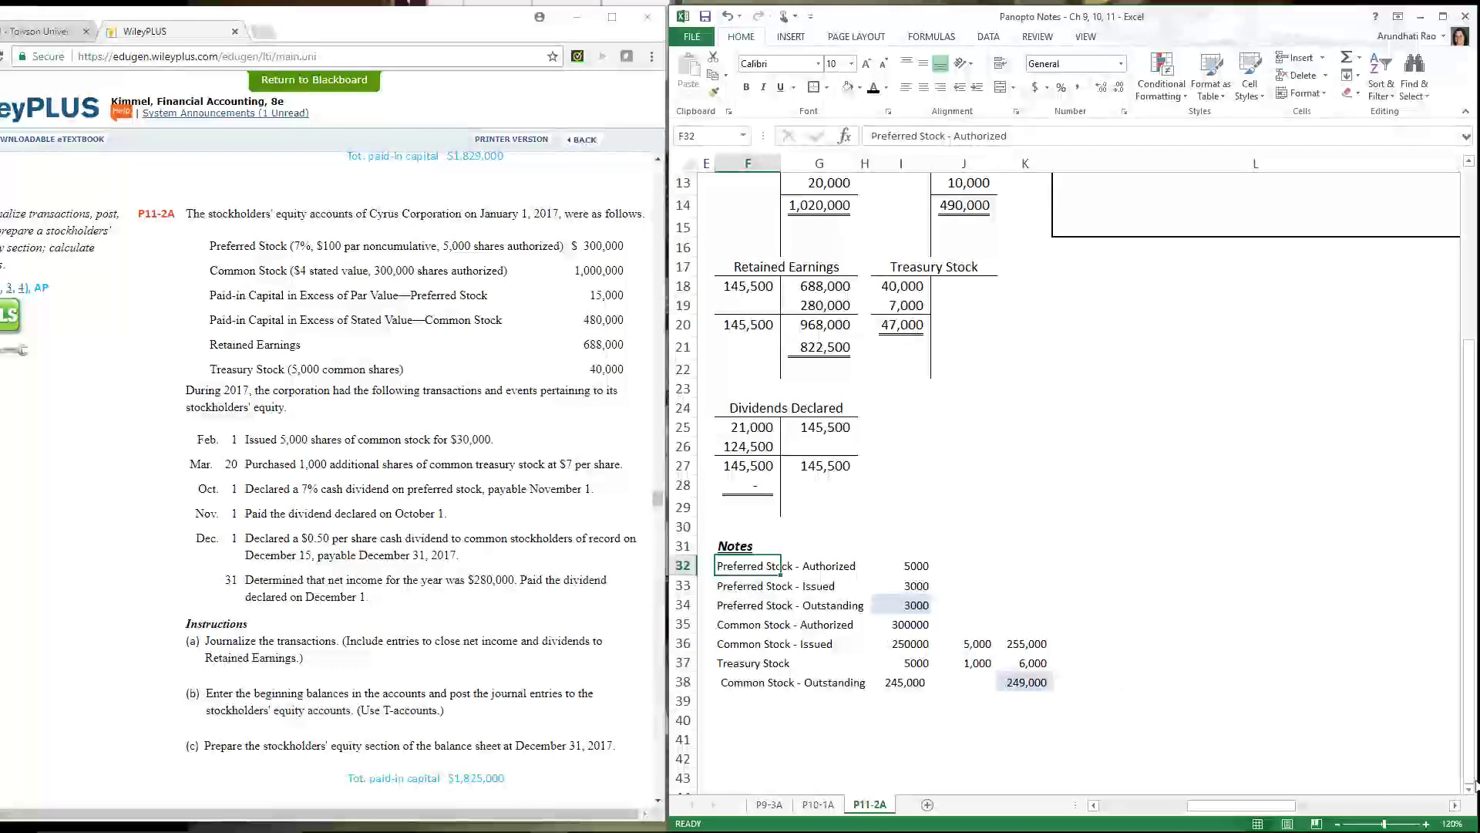
scroll(907, 646, up, 4)
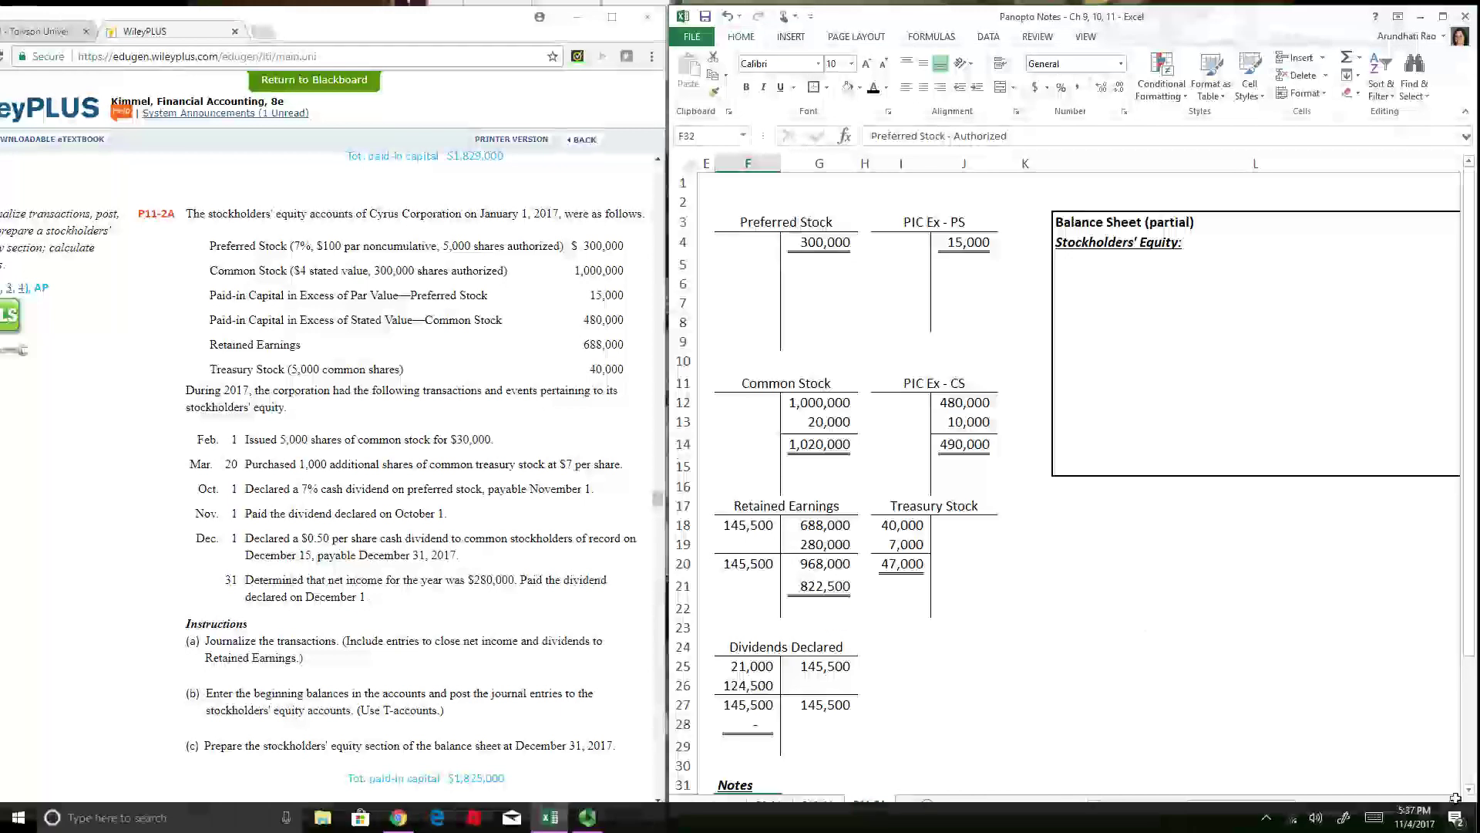
click(1377, 707)
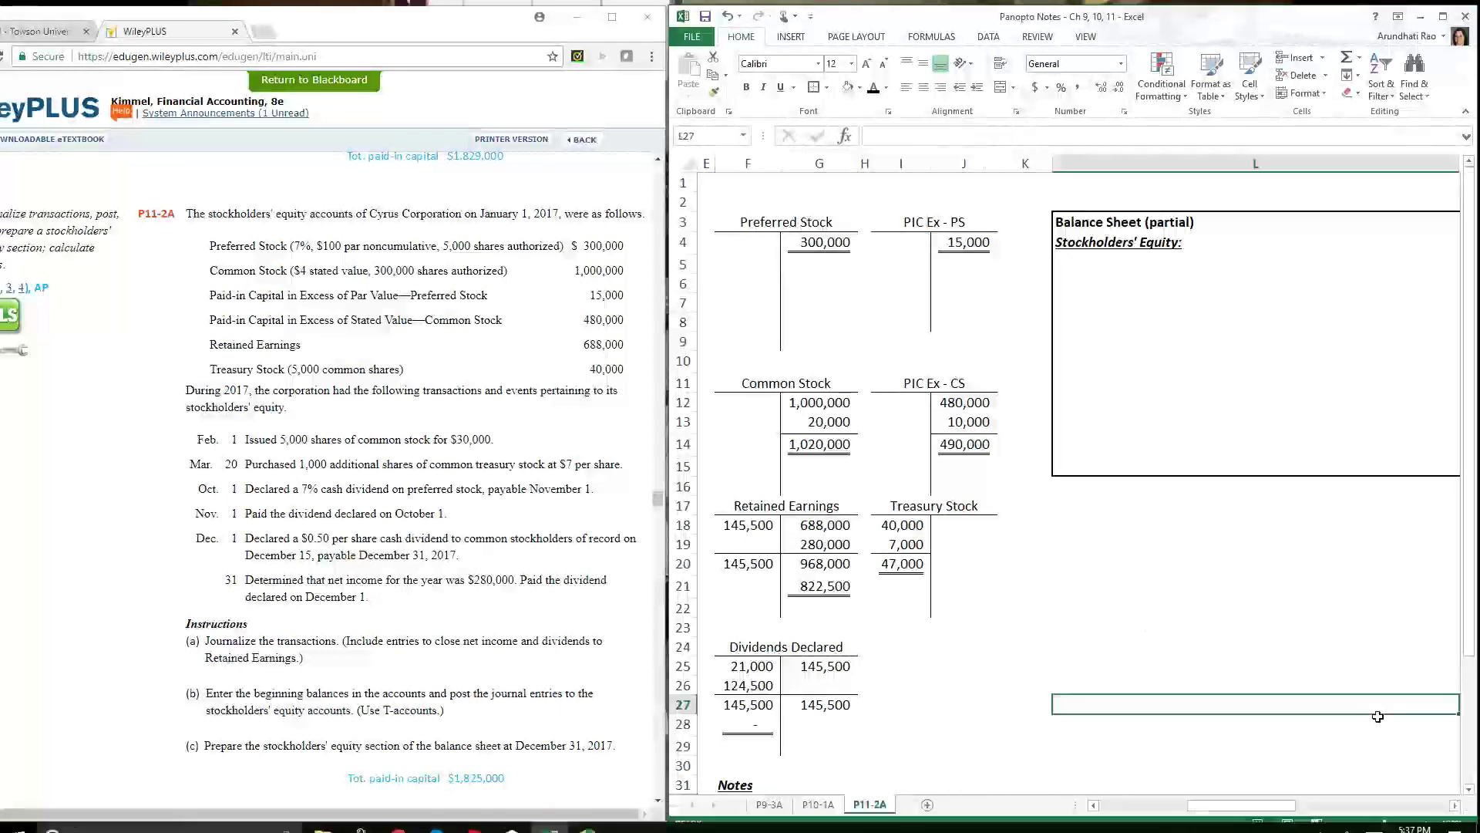
- Show the preferred stock description and share counts in L5 and L6 of the partial balance sheet, with the 300,000 amount, =G4, in M5
click(1455, 804)
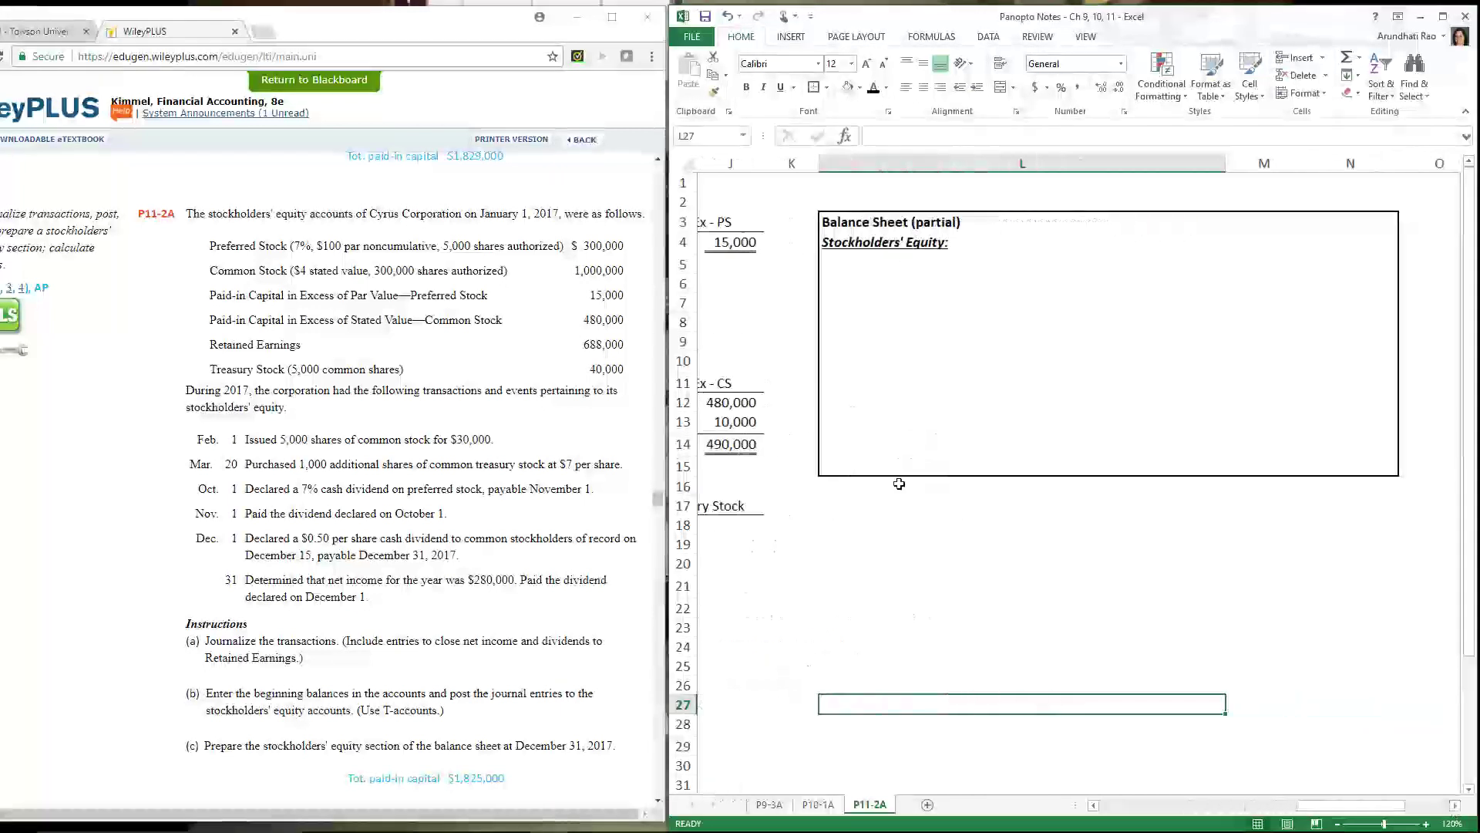
click(877, 263)
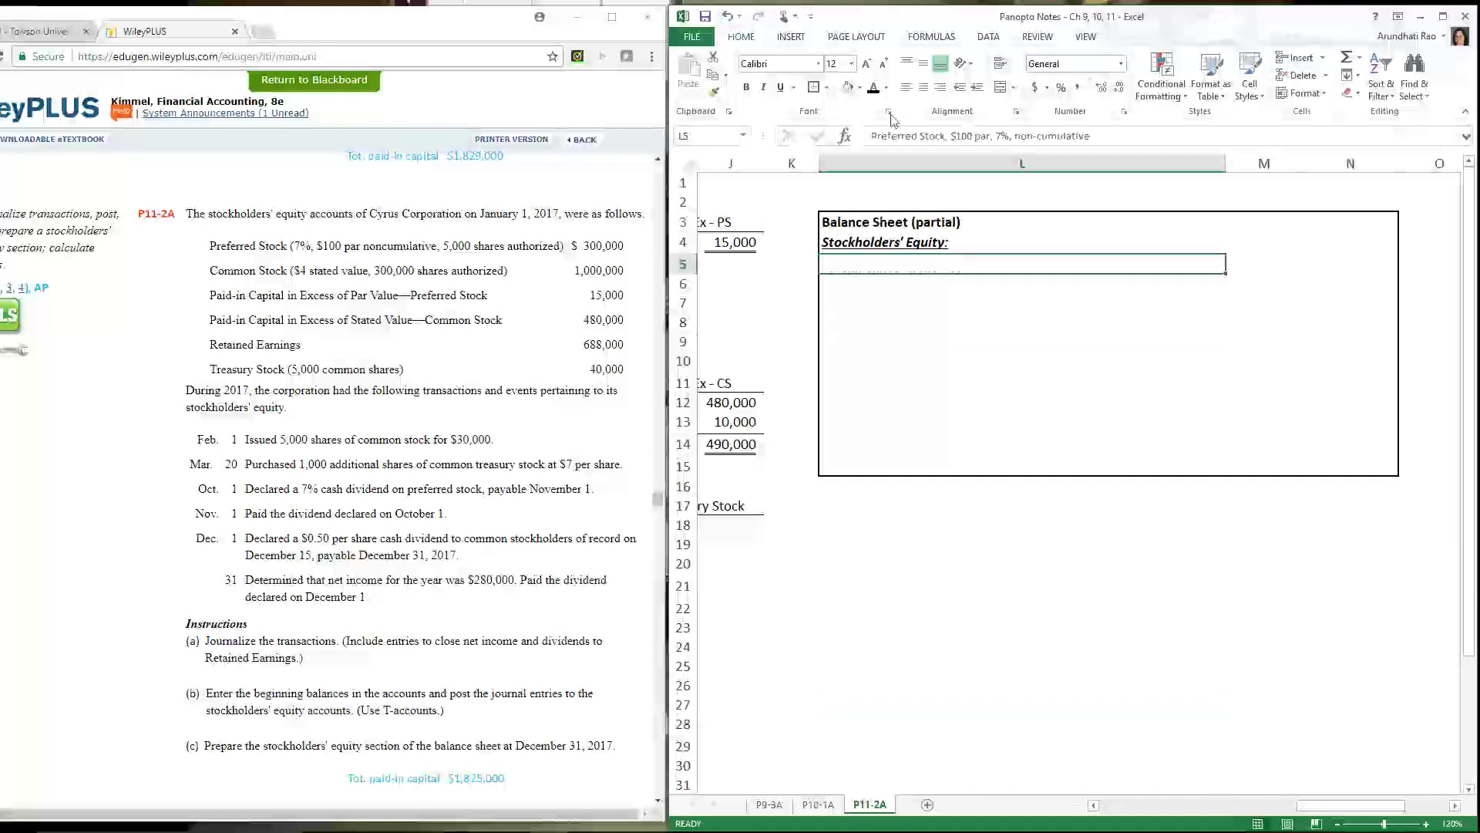
click(919, 288)
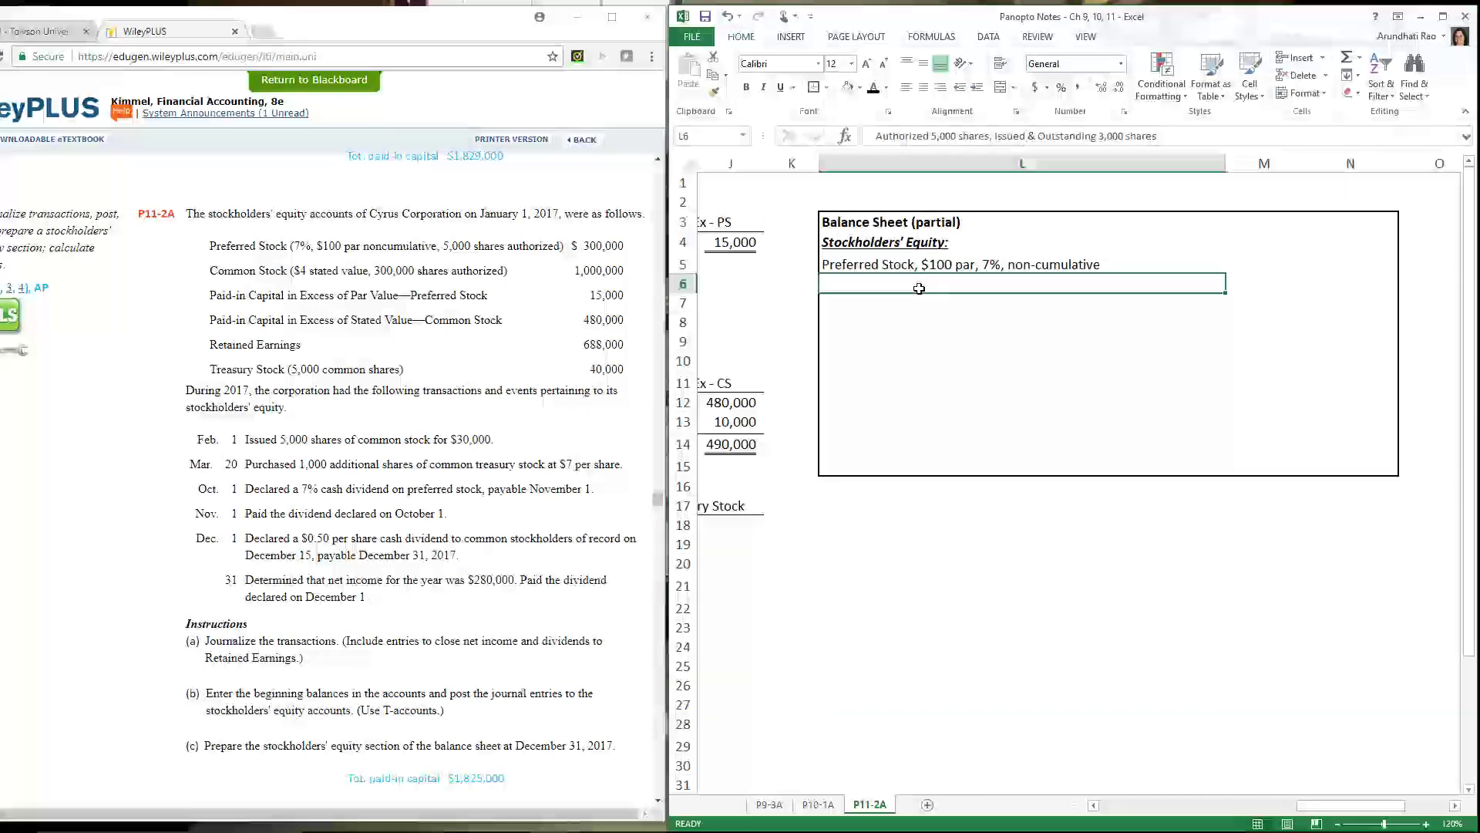
click(876, 91)
click(888, 544)
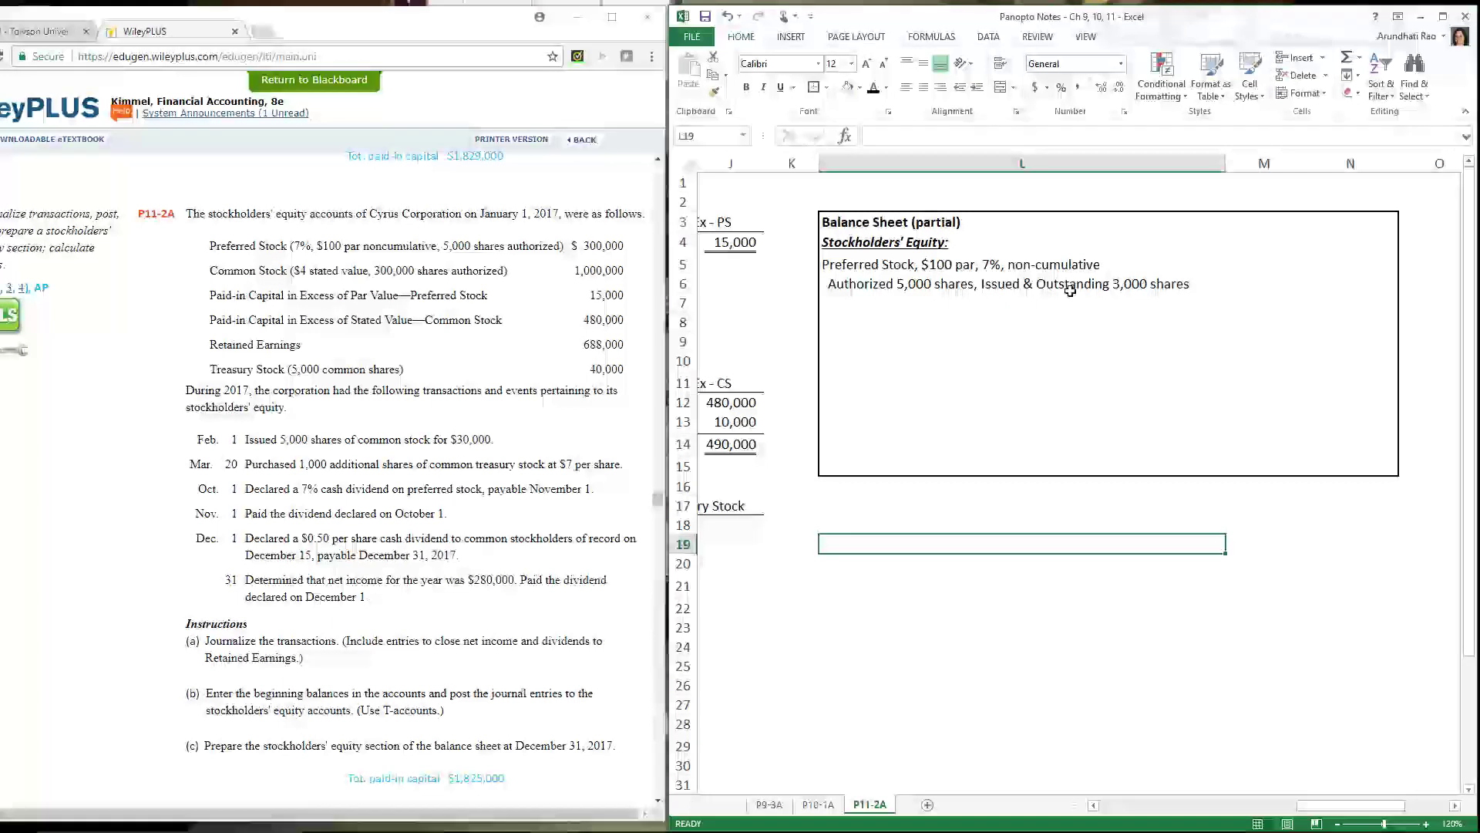
click(1270, 265)
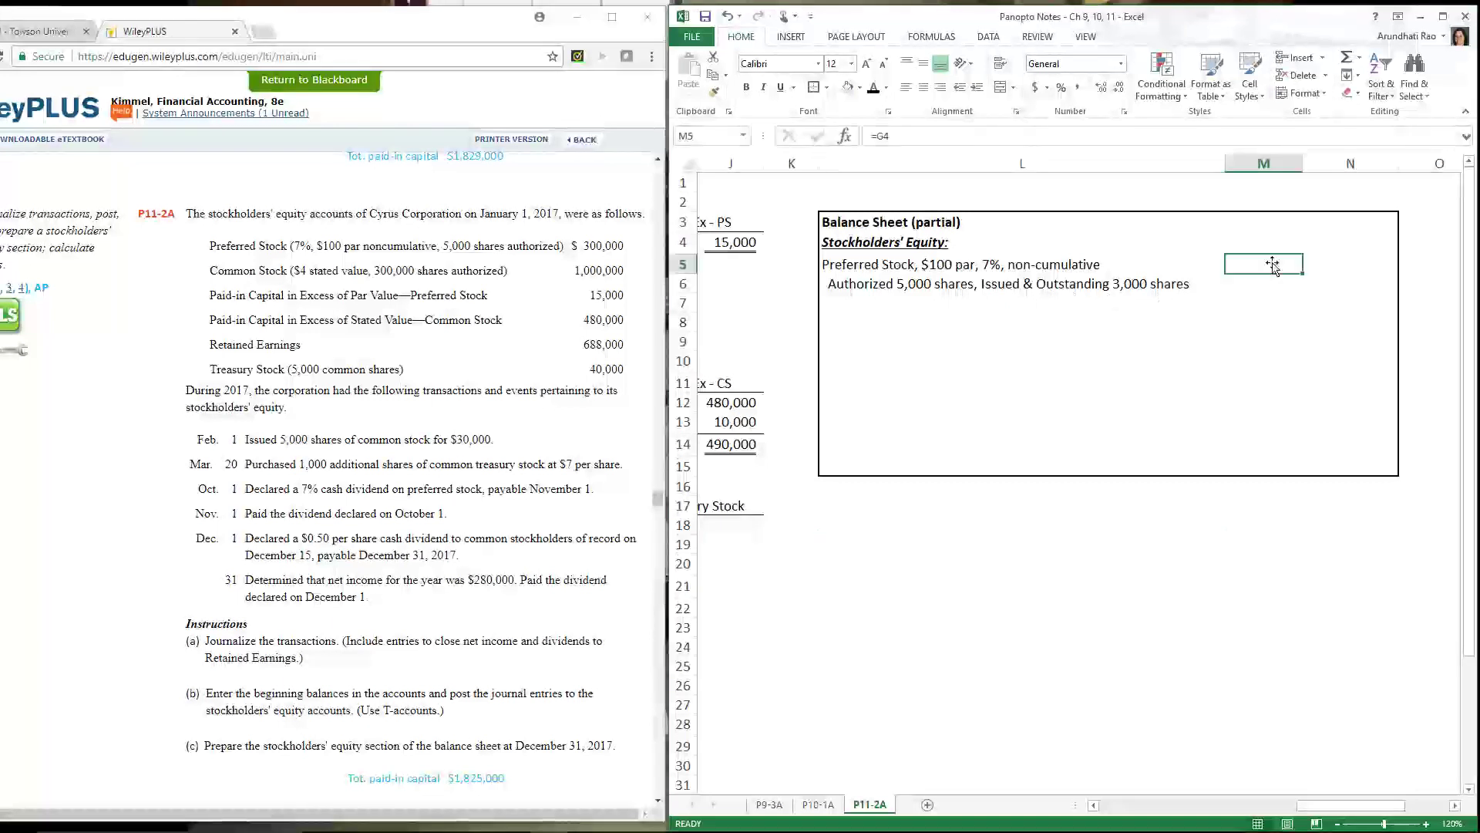
click(872, 88)
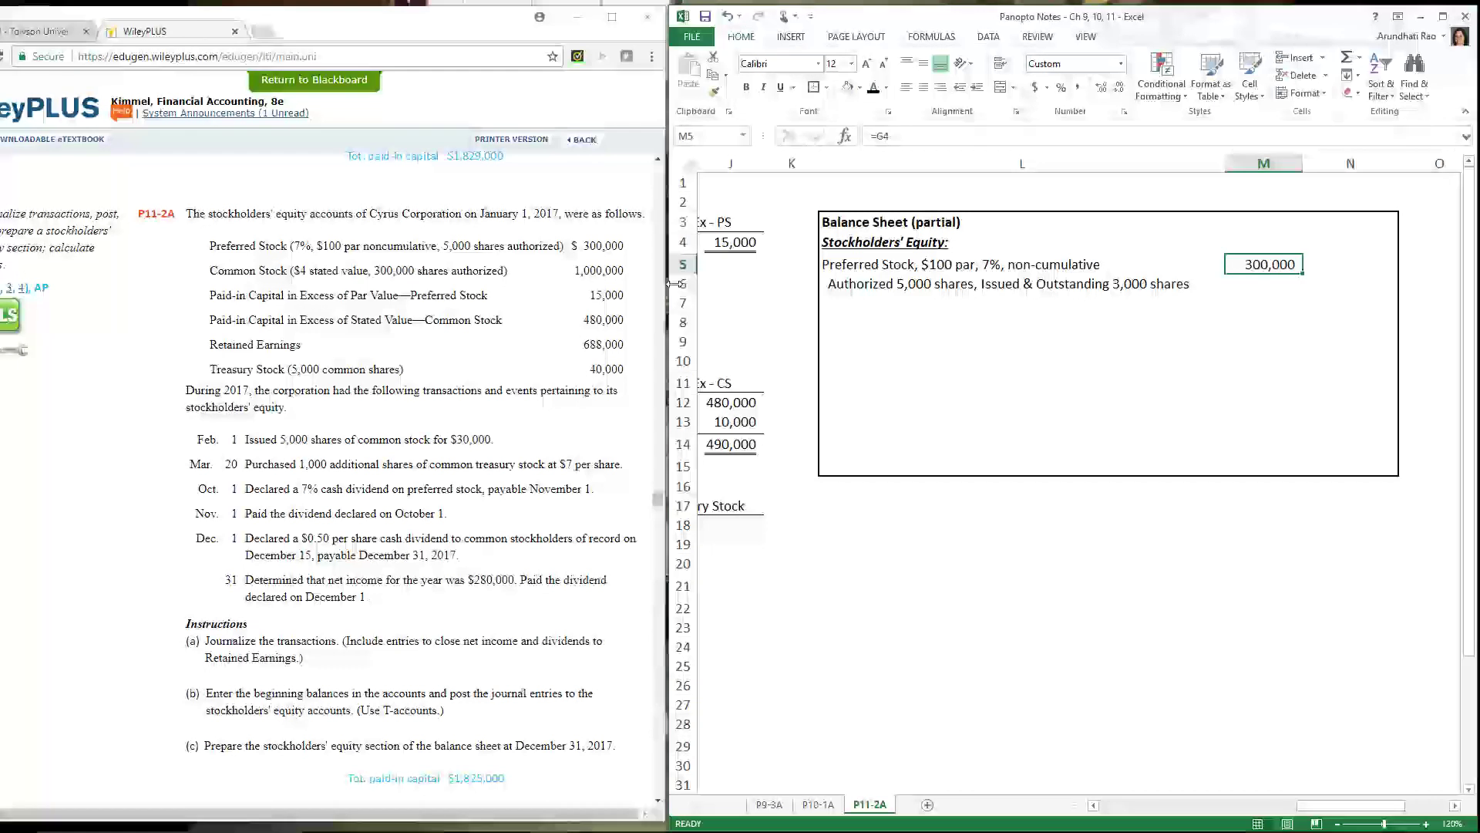
- Reveal the common stock stated-value line and share counts in L7 and L8, with the 1,020,000 amount, =G14, in M7
click(875, 308)
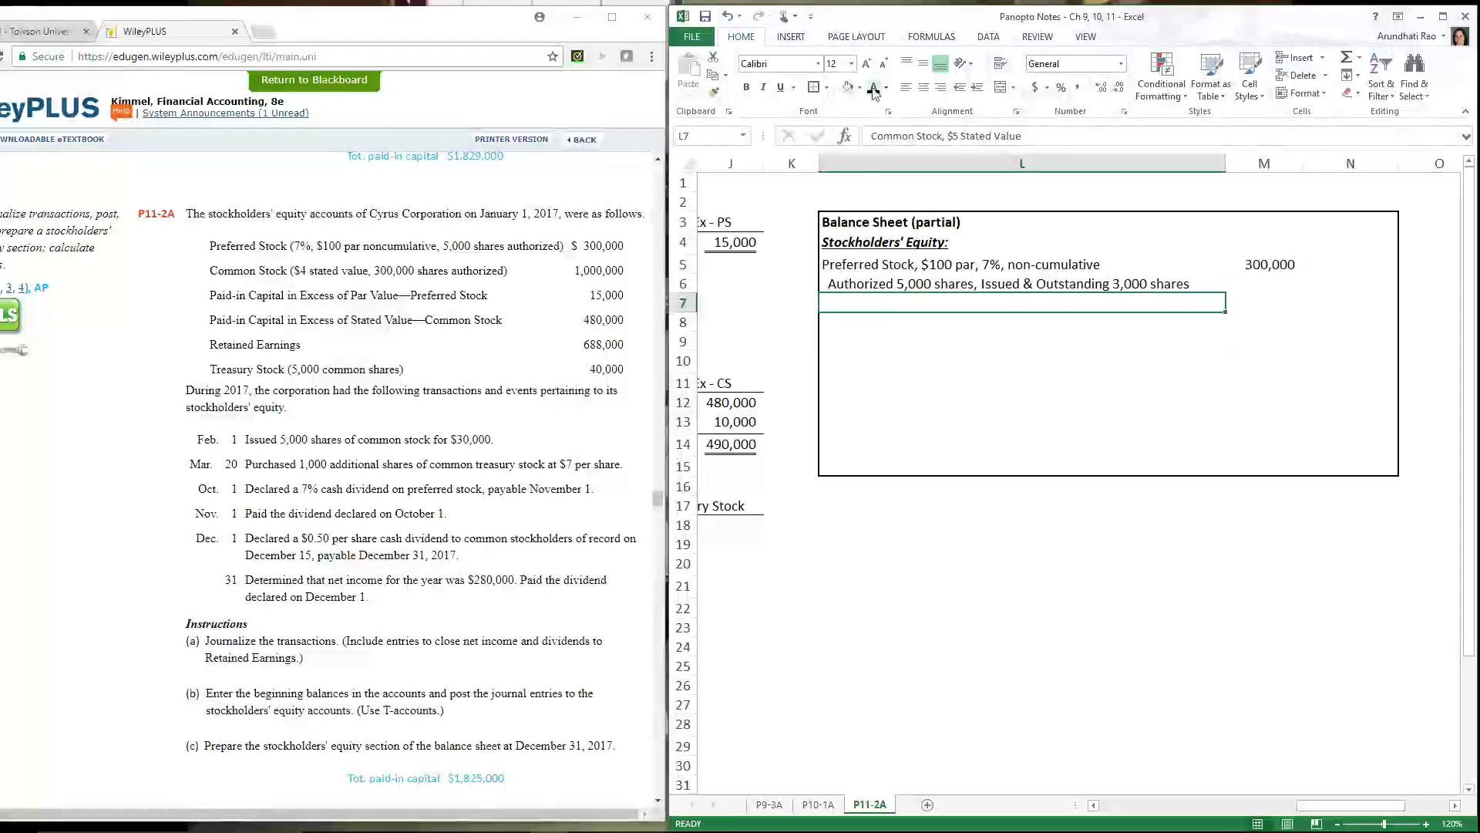
key(F2)
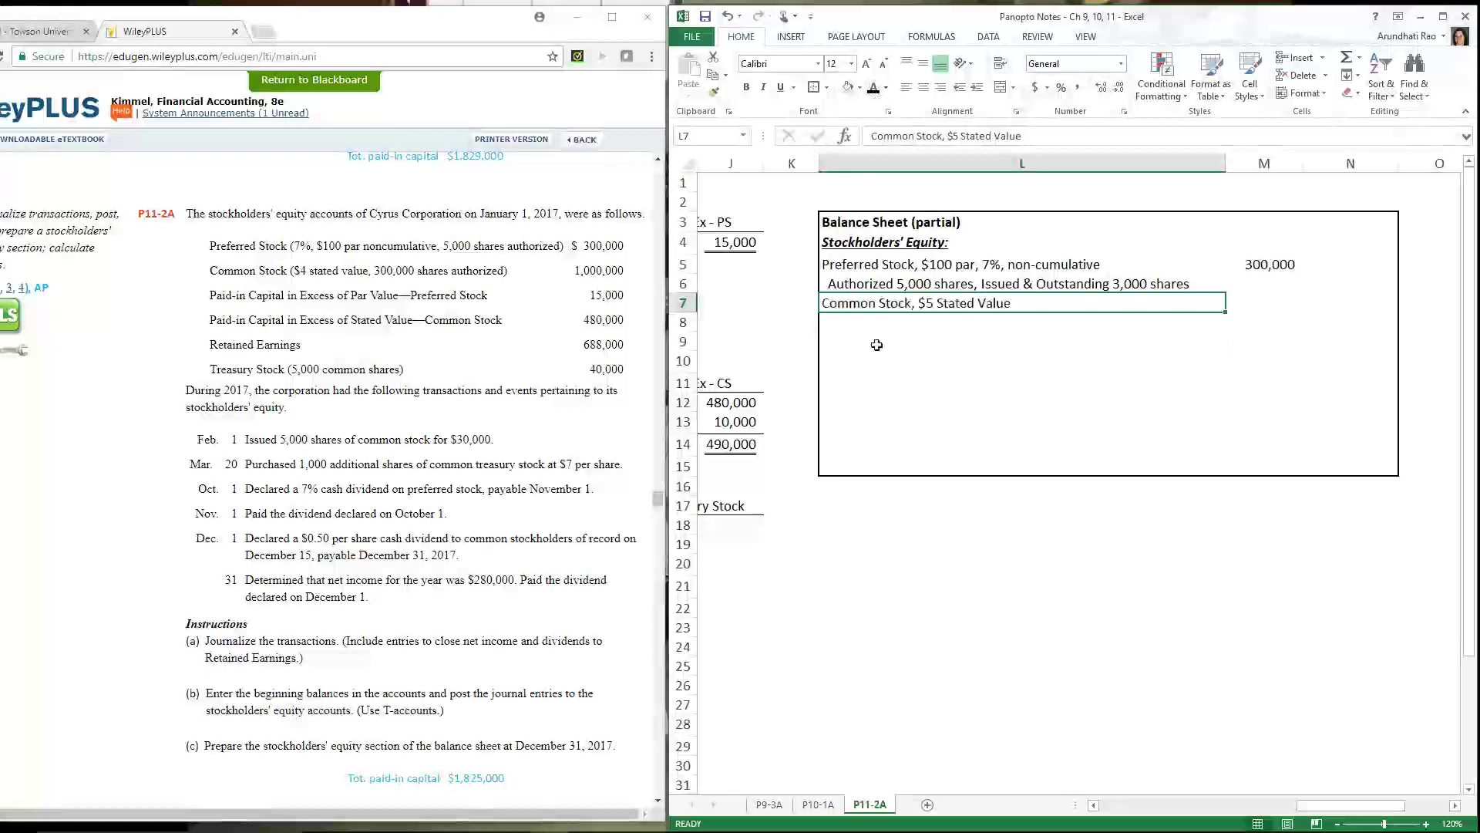
click(936, 324)
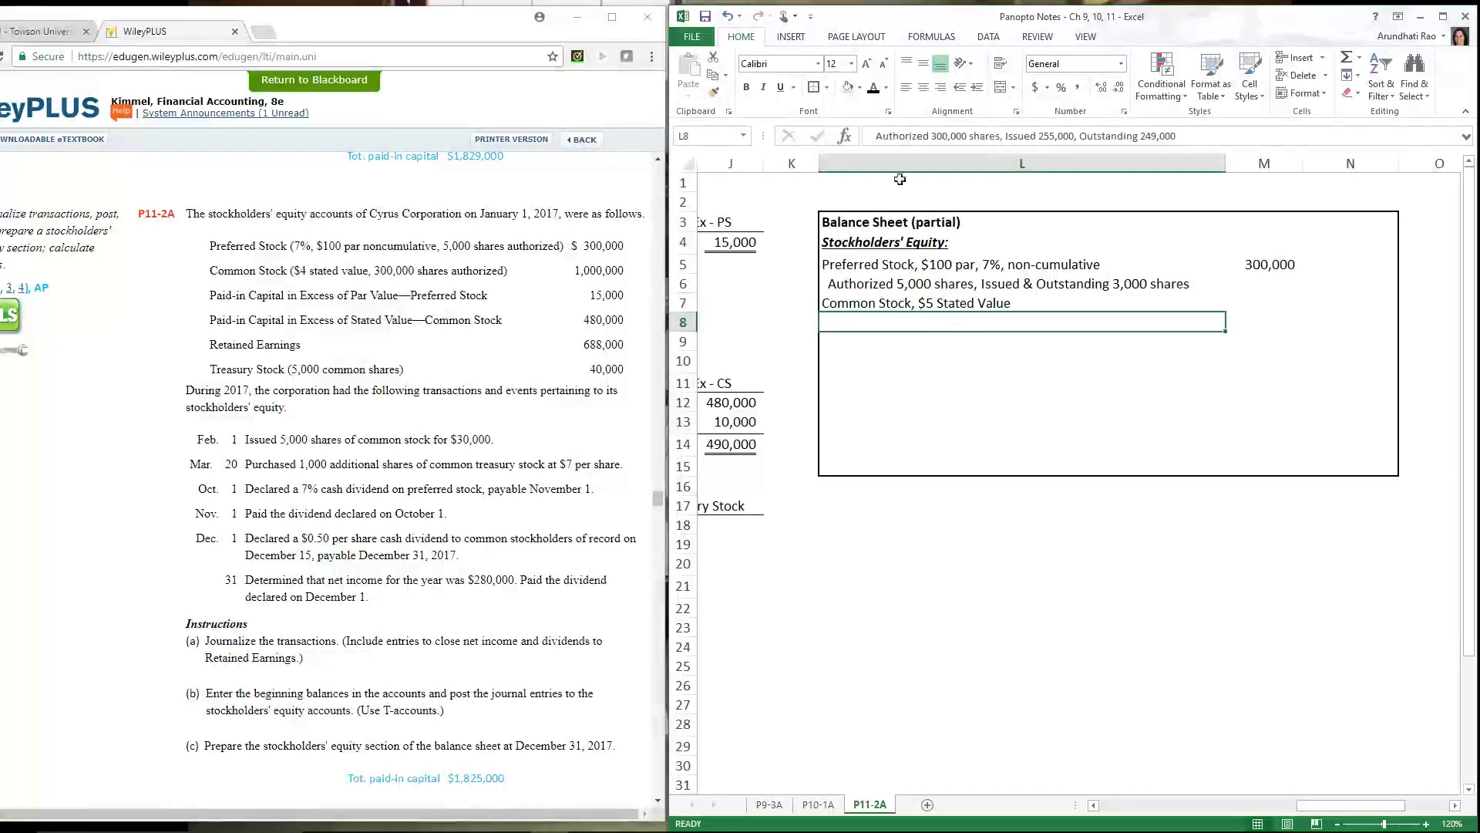
text(Authorized 300,000 shares, Issued 255,000, Outstanding 249,000)
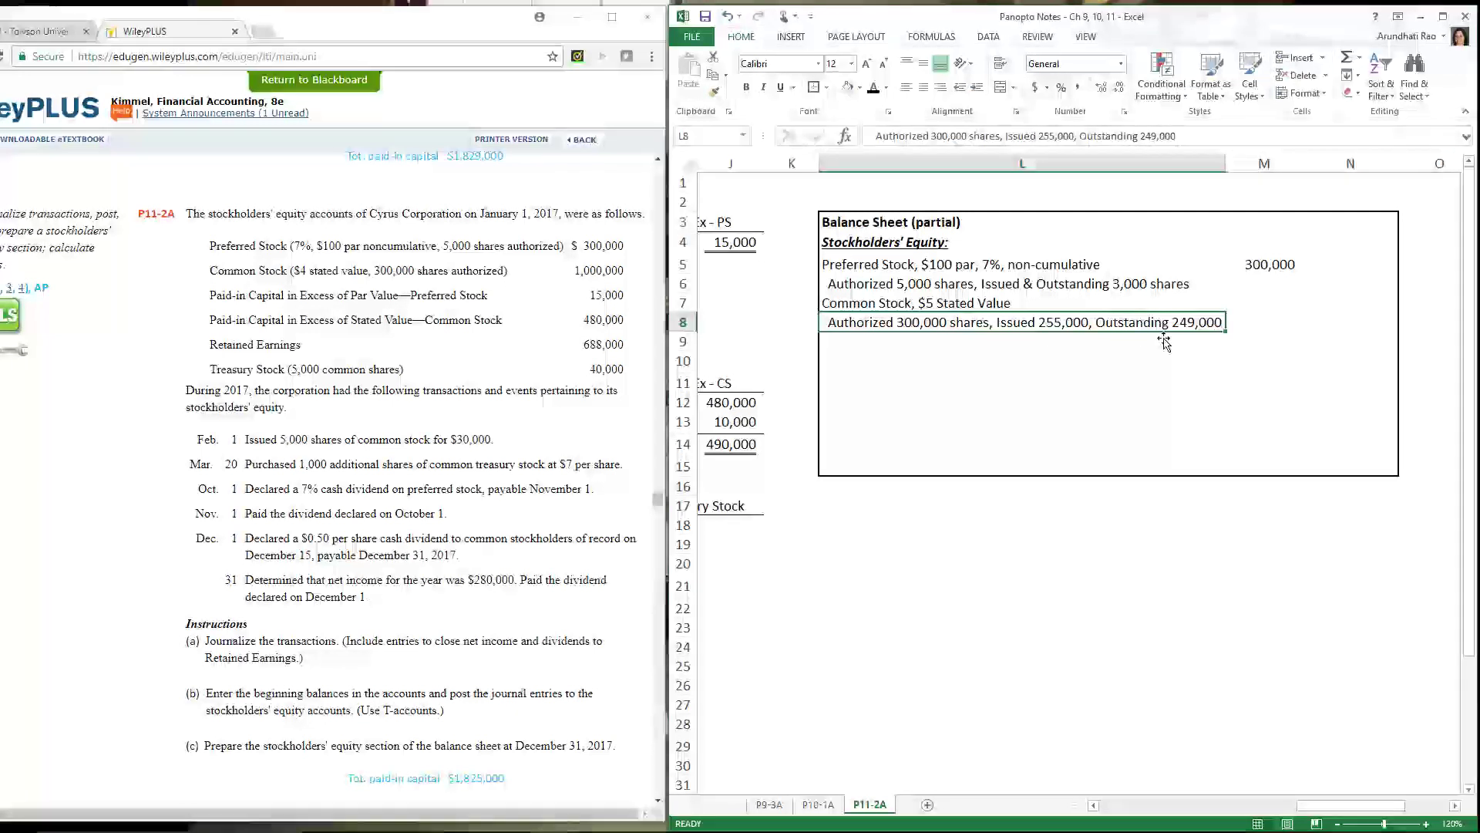
click(1265, 303)
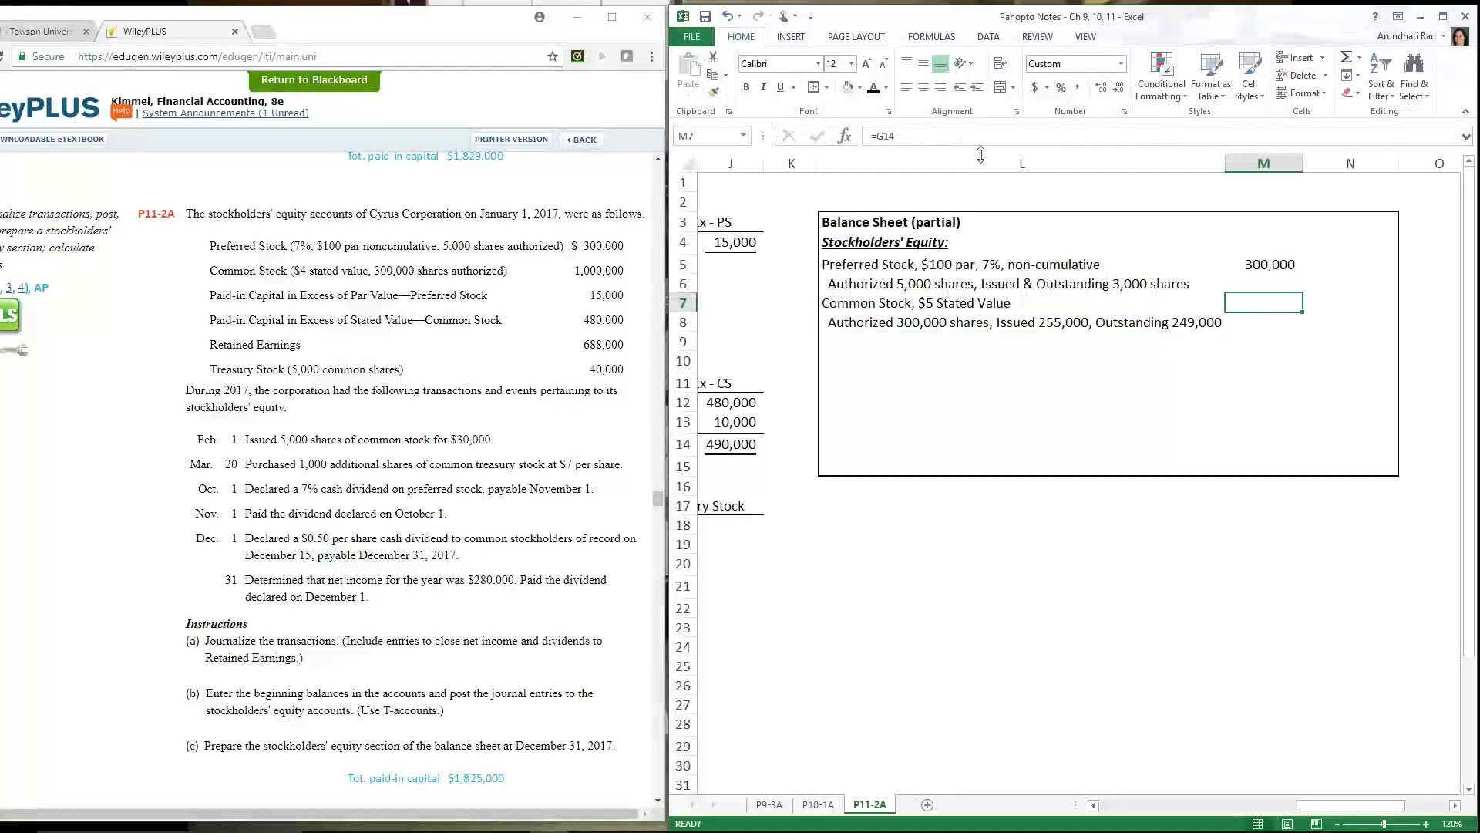
text(=G14)
key(ctrl+Return)
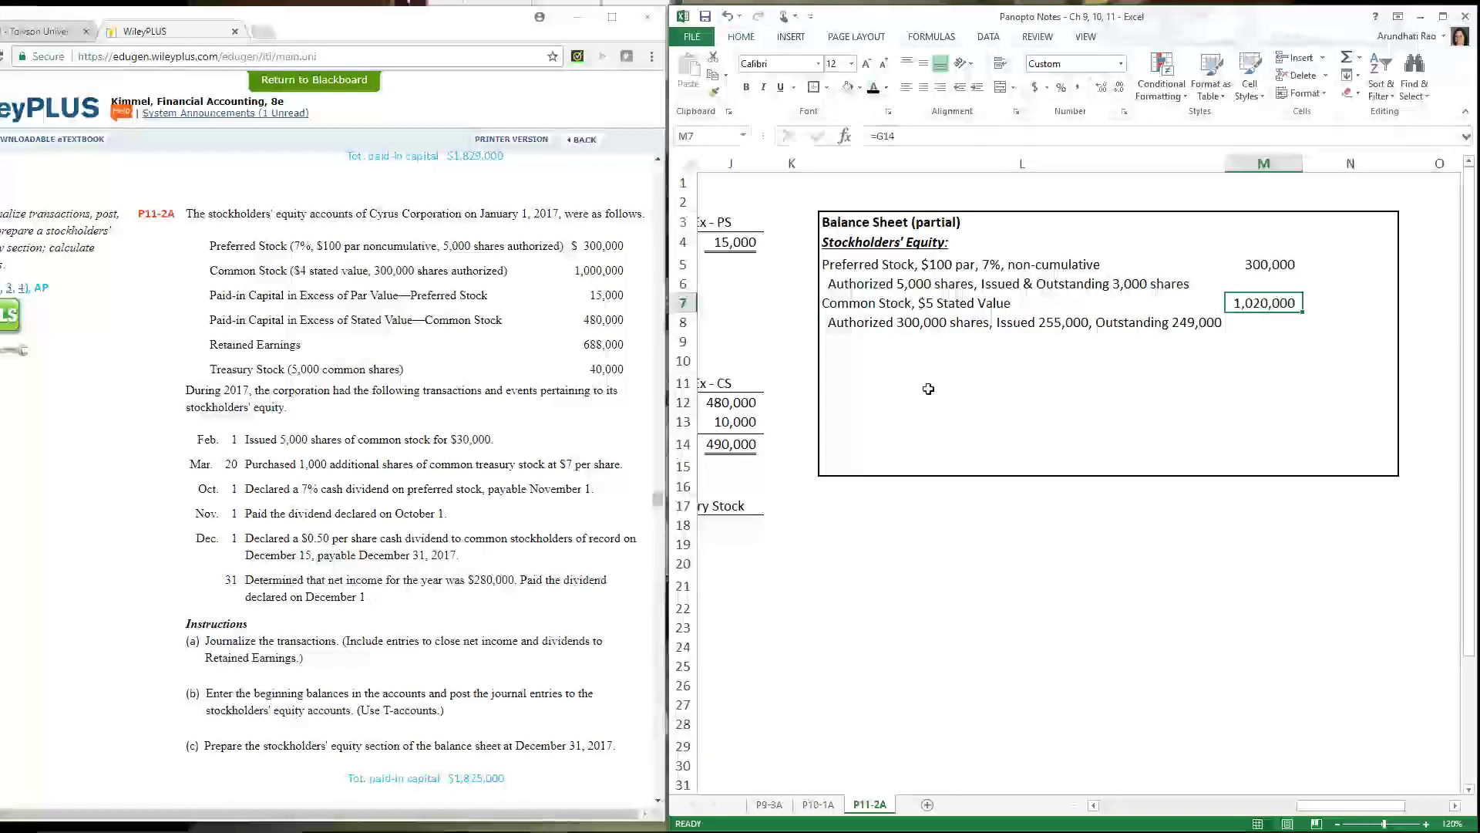
- Reveal the preferred and common excess paid-in capital lines in L9:M10, plus Total Paid-In Capital in L11 with =SUM(M5:M10) in N11
click(880, 344)
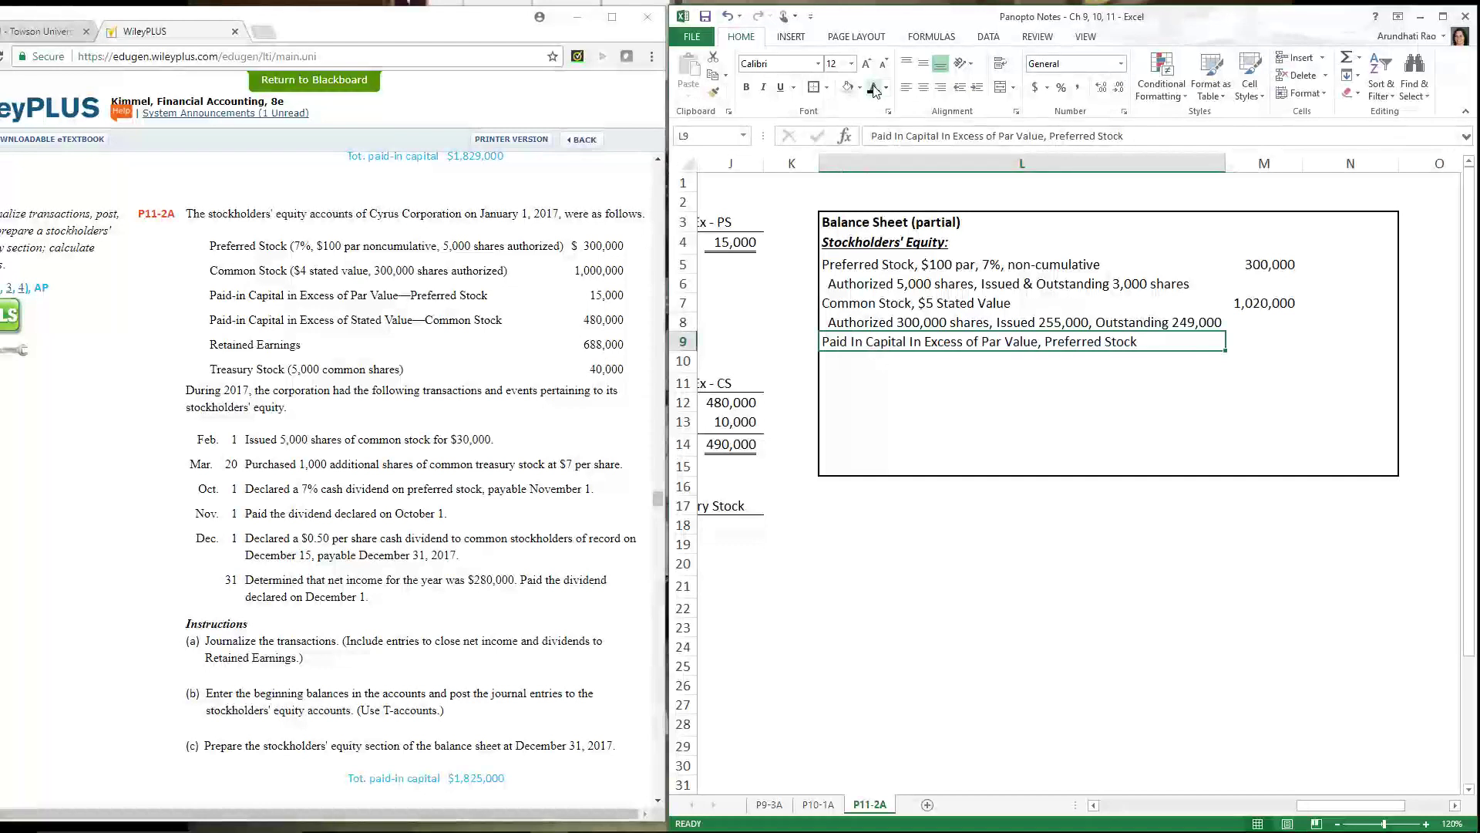
key(Down)
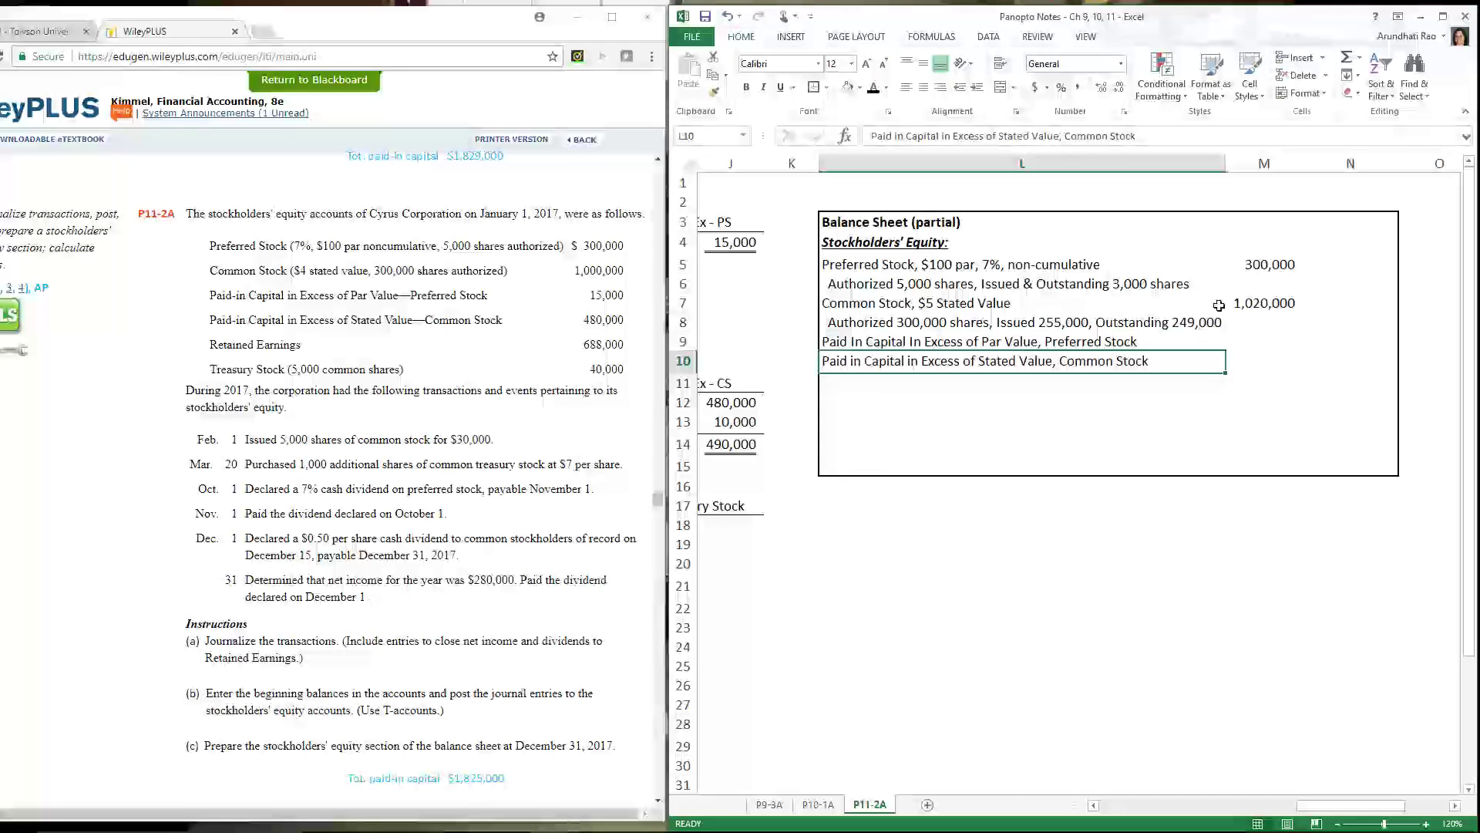
drag(1254, 341, 1257, 361)
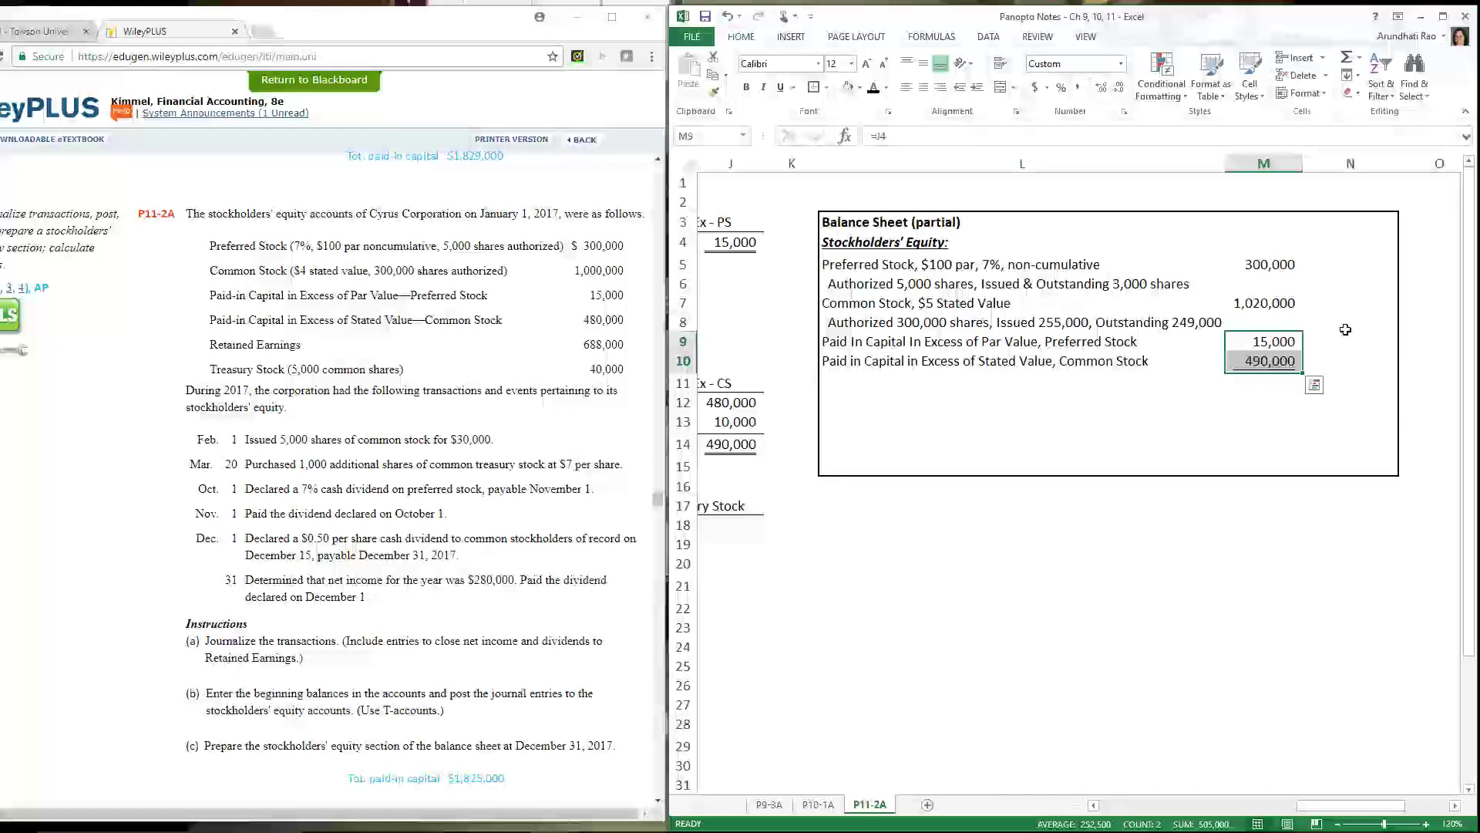
click(1001, 383)
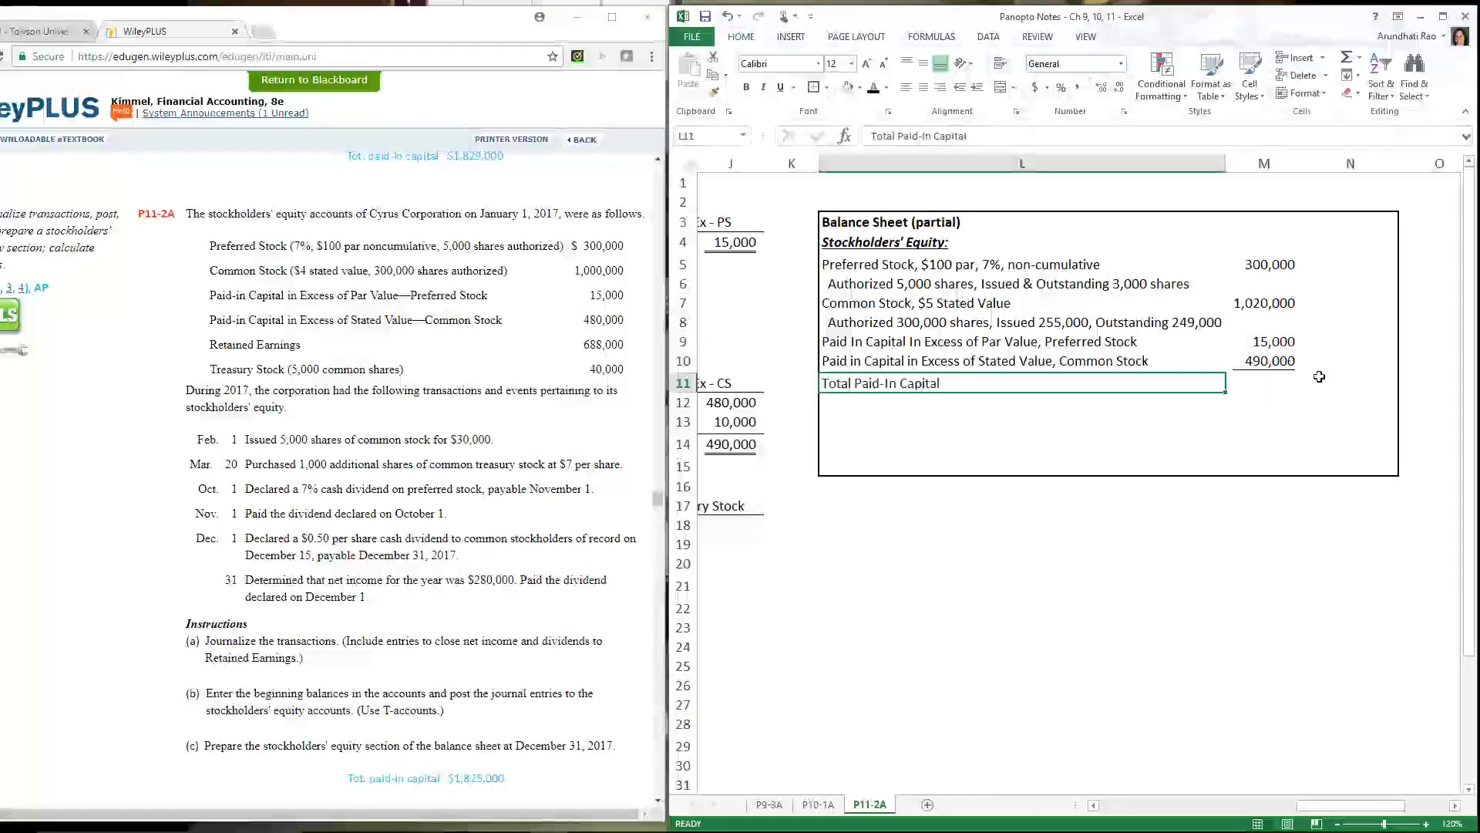
click(1328, 386)
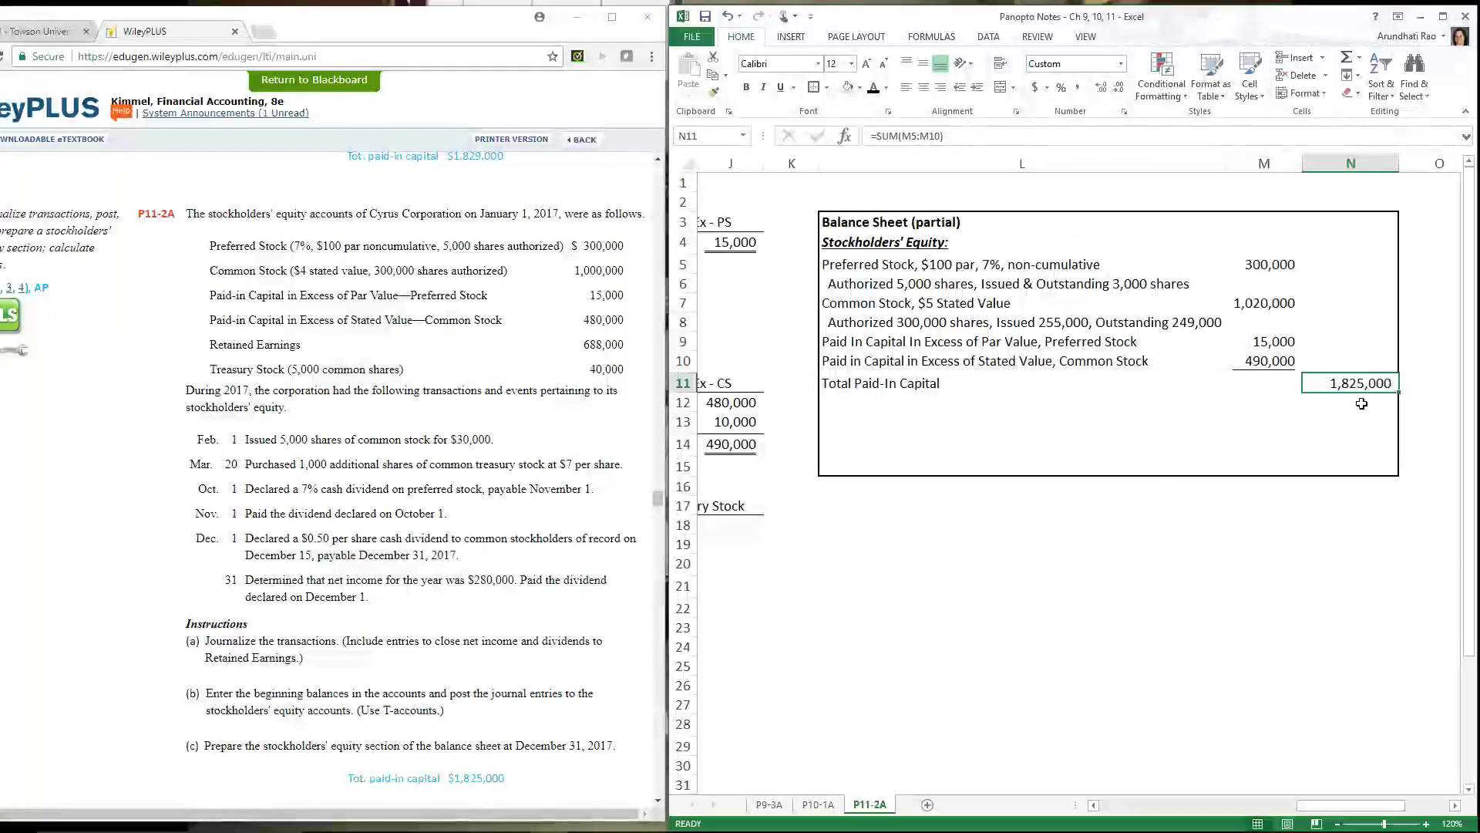
- Show the Retained Earnings line in L12 with its 822,500 amount, =G21, in N12
click(940, 411)
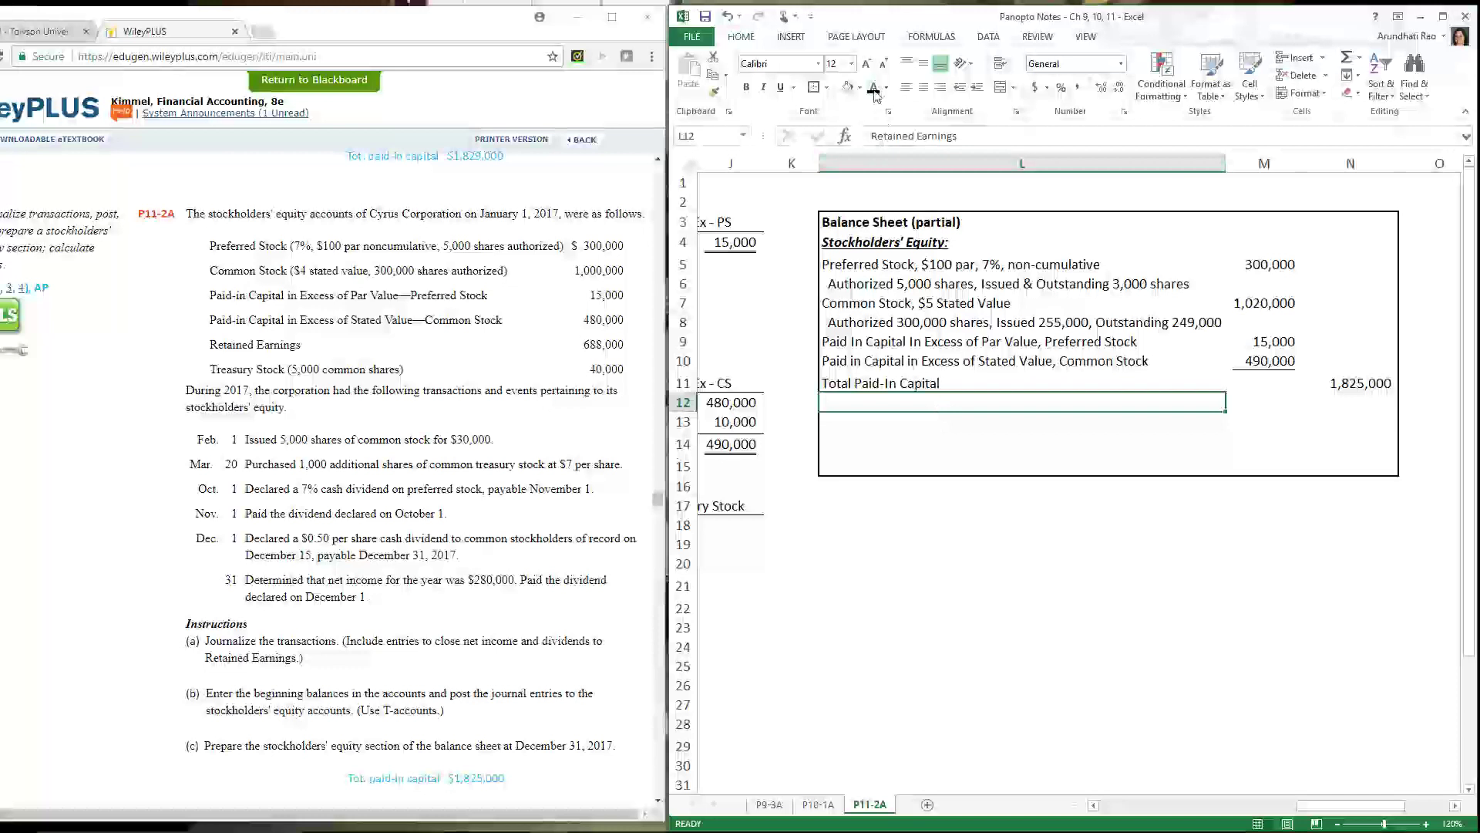
text(Retained Earnings)
click(1351, 404)
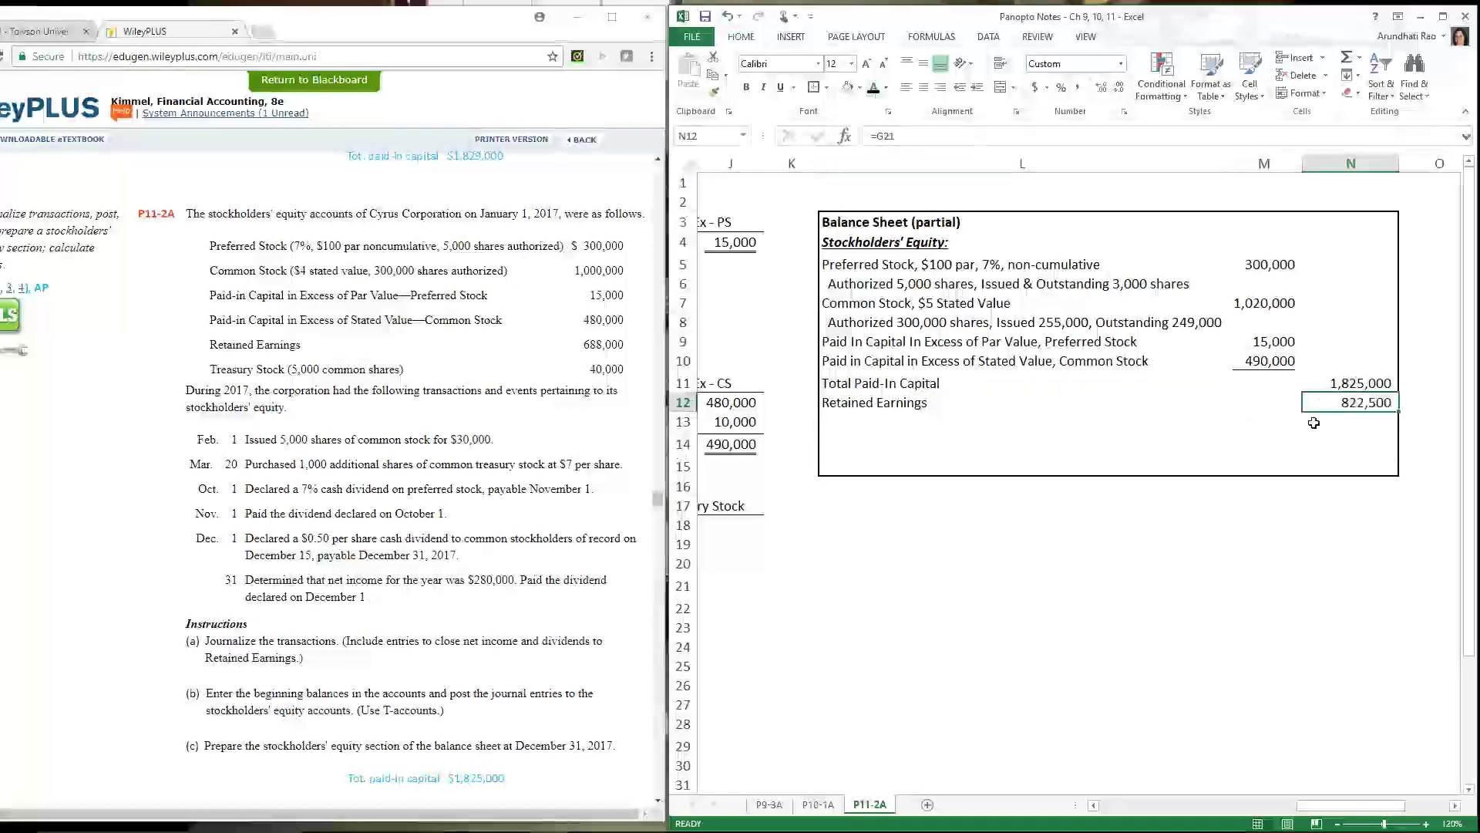
click(1359, 388)
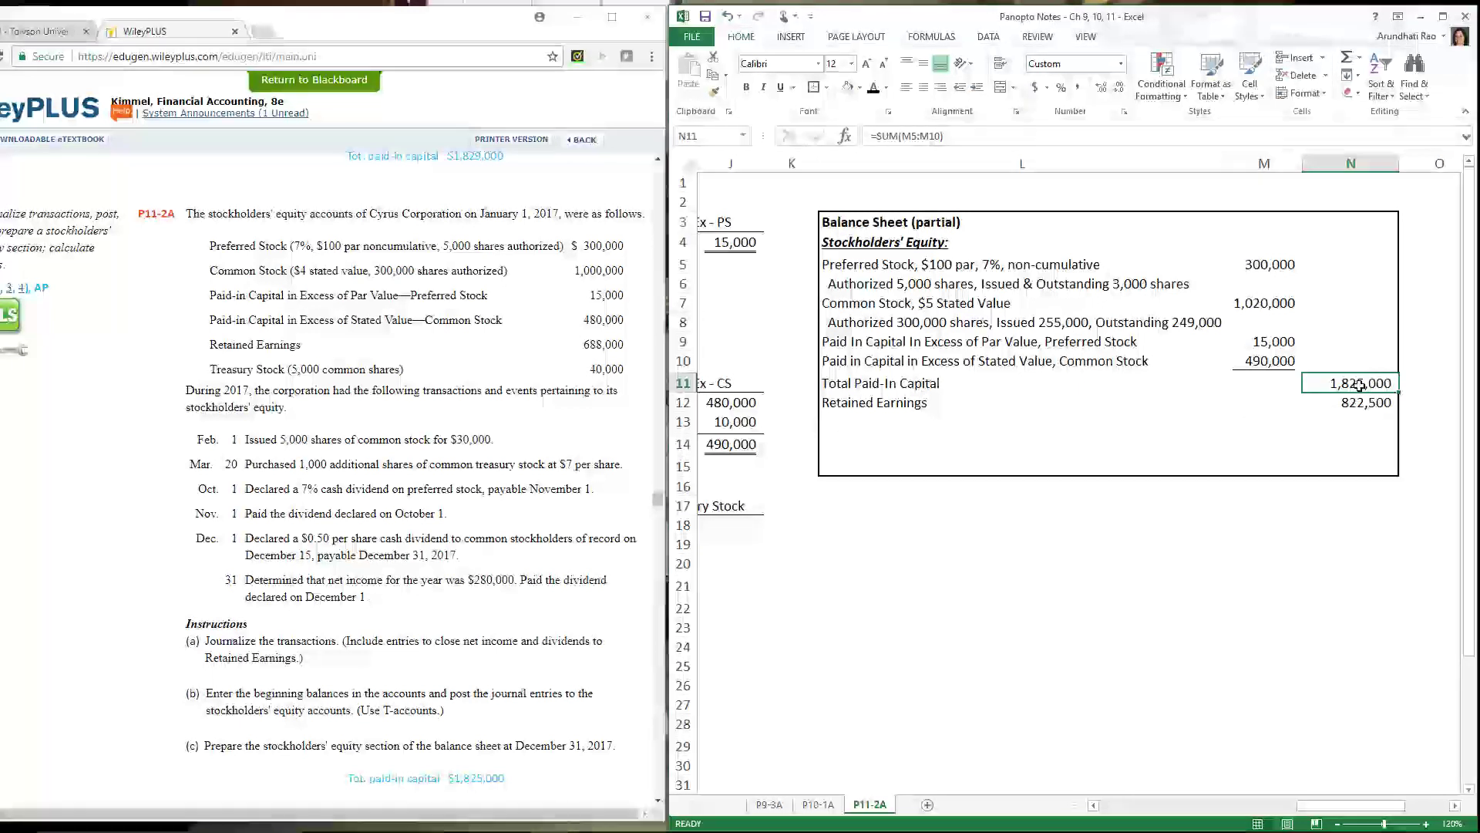
click(1354, 409)
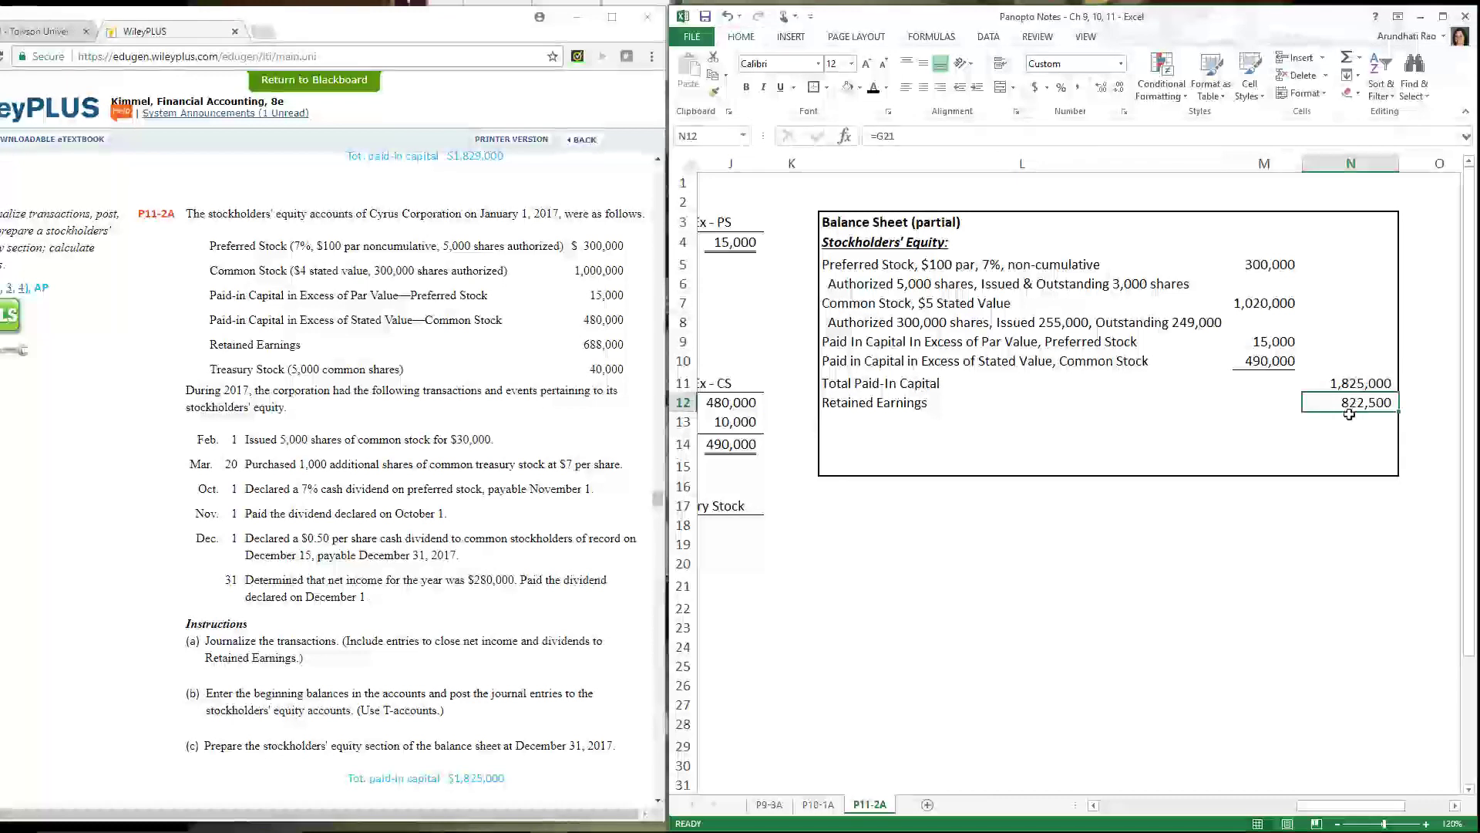
- Reveal the line Less: Treasury Stock (6,000 common shares) in L13 with the (47,000) deduction, =-I20, in N13
click(912, 427)
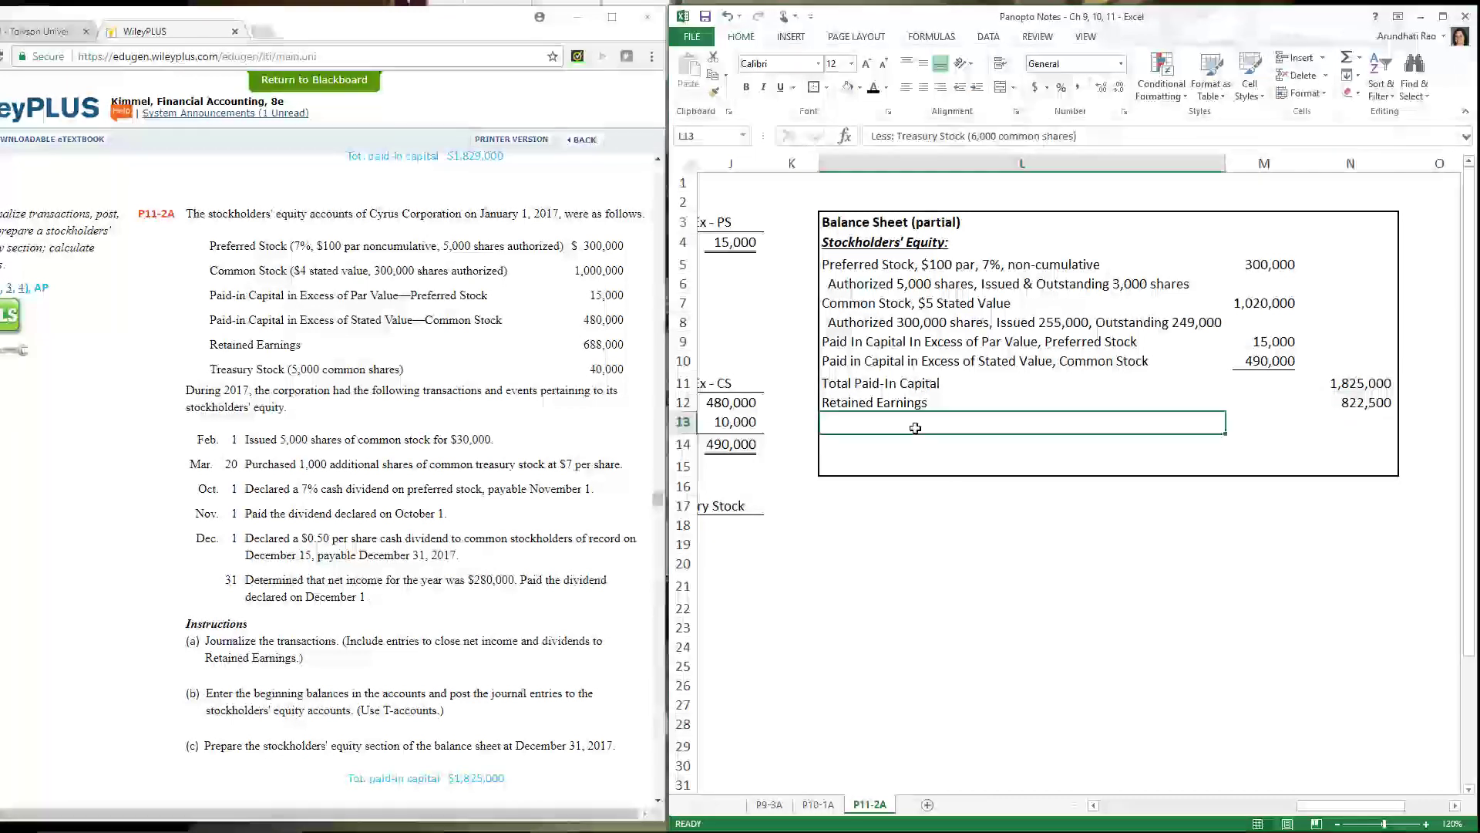
text(Less: Treasury Stock (6,000 common shares))
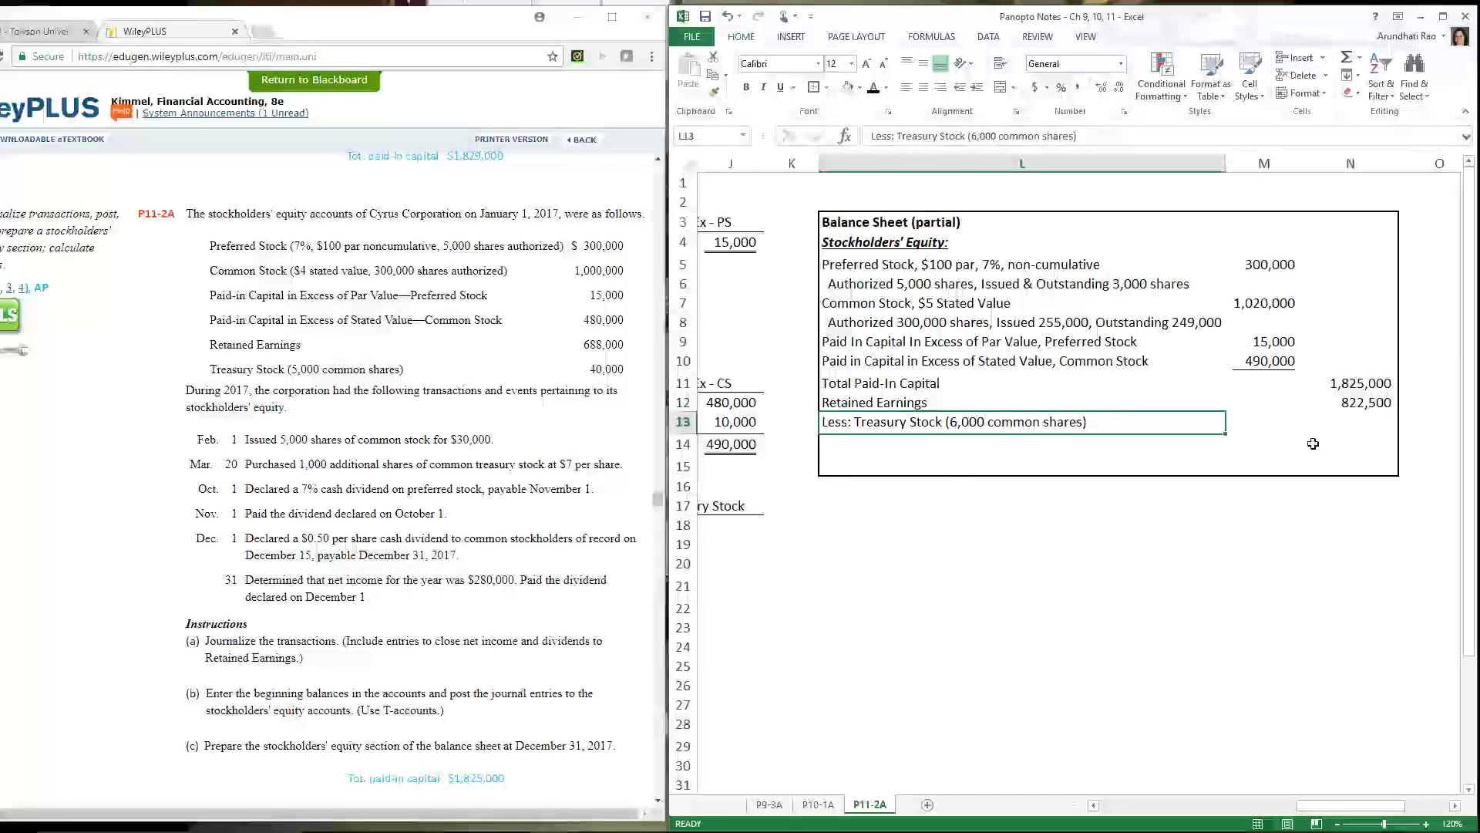
click(1378, 424)
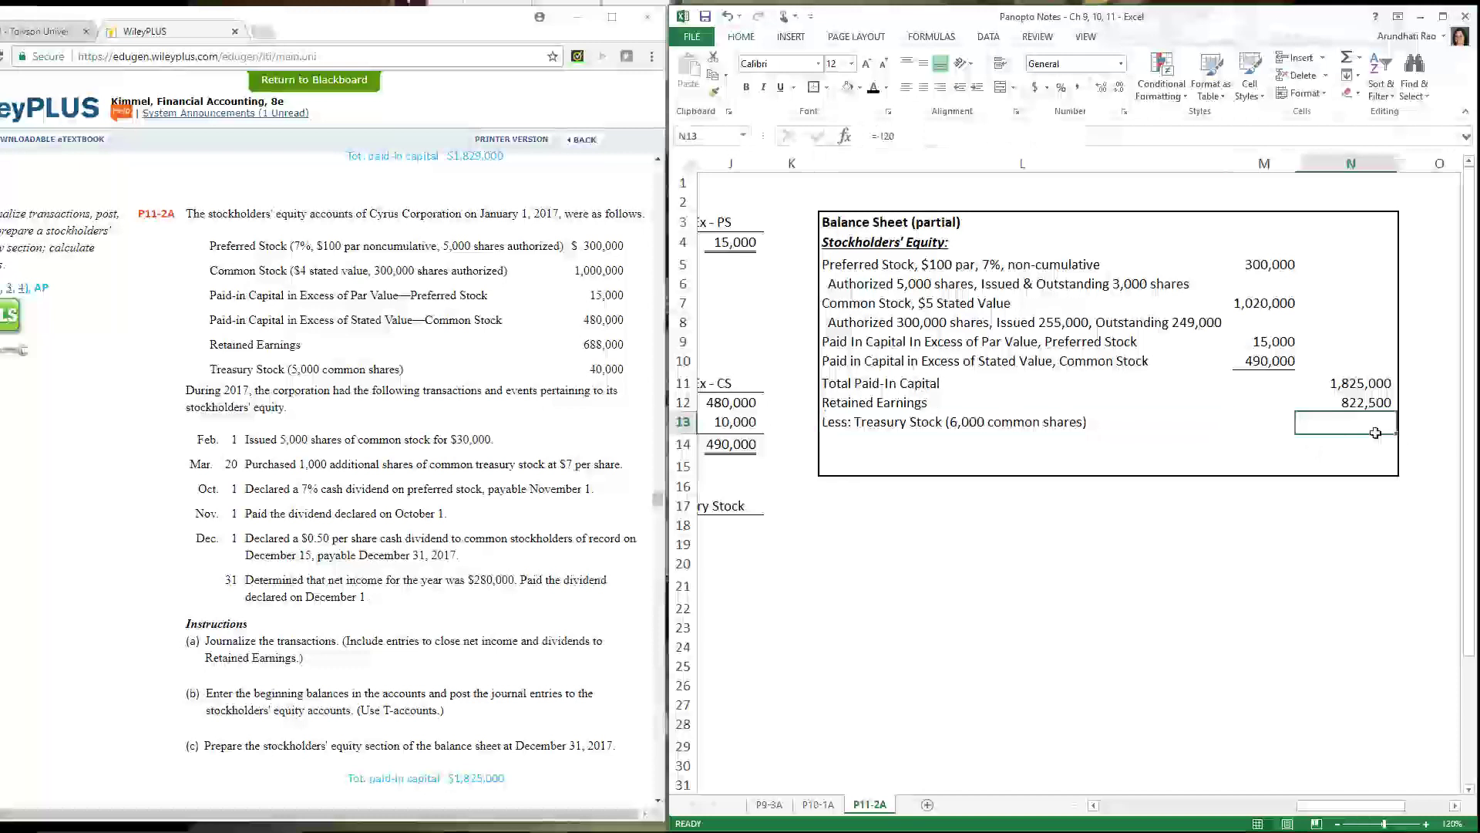
click(874, 89)
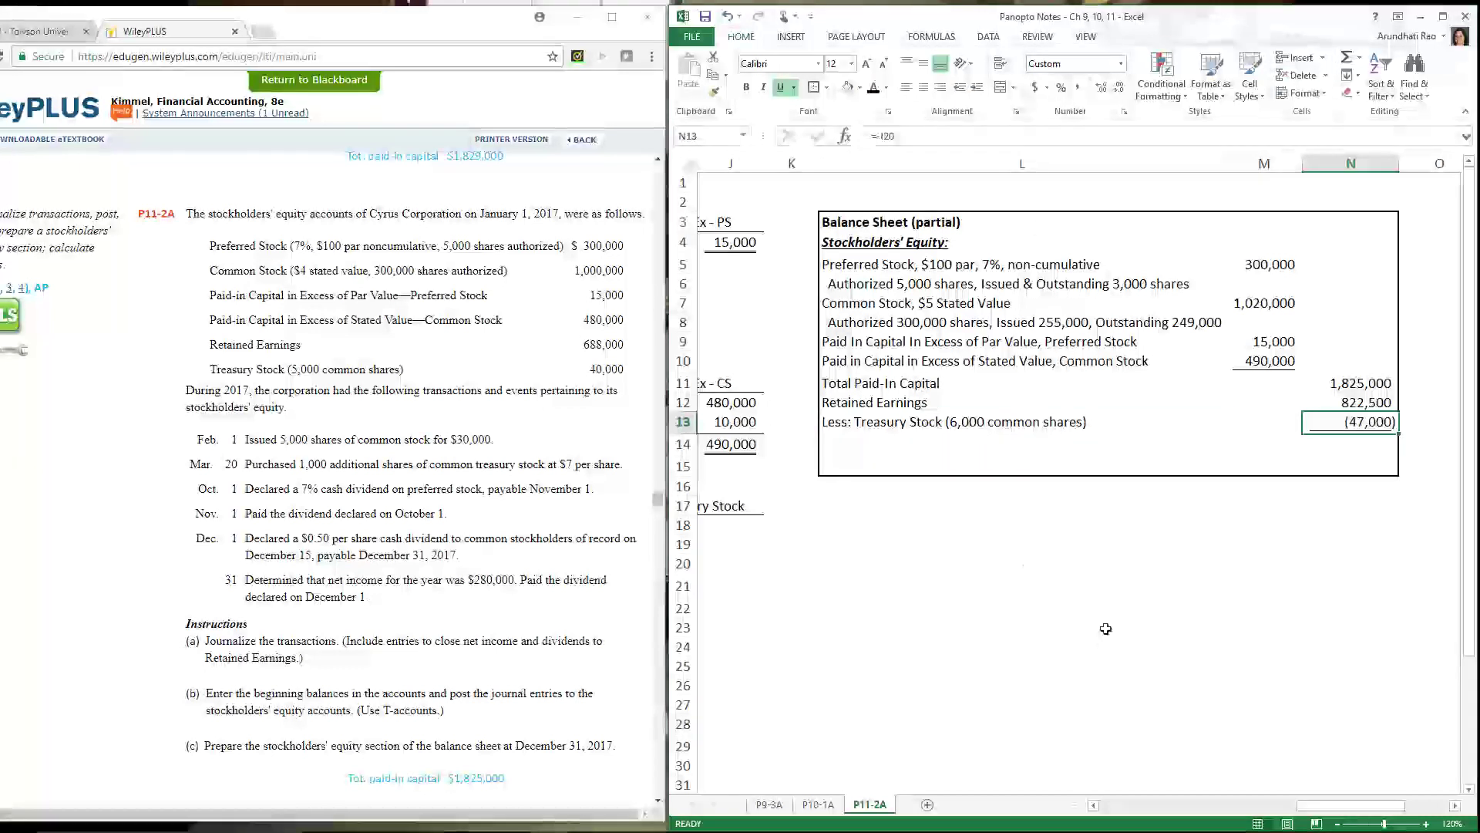
- Show the Total Stockholders' Equity line in L14 with its total, =SUM(N11:N13), in N14
click(1350, 447)
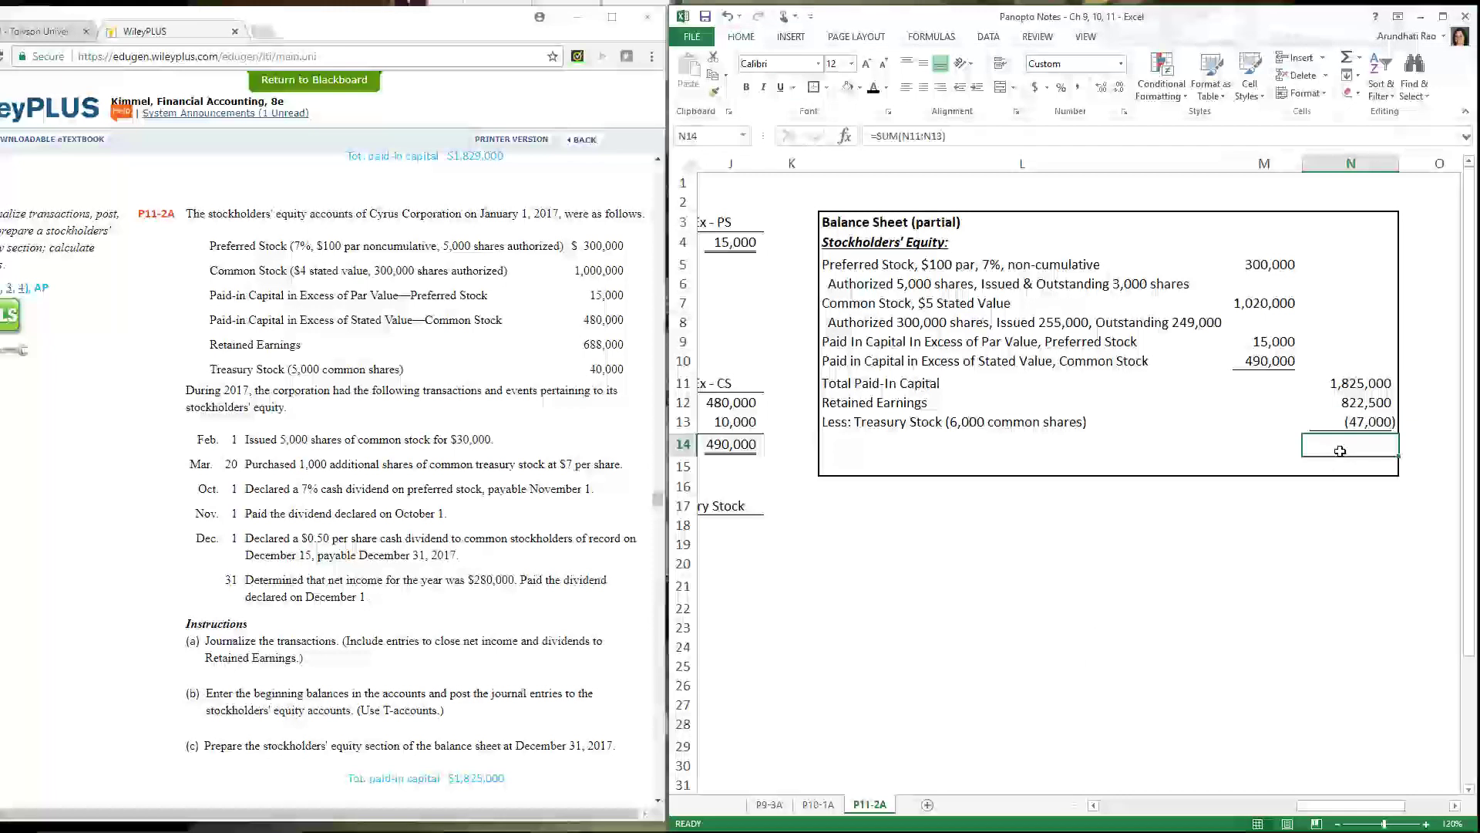
drag(1010, 453, 1357, 447)
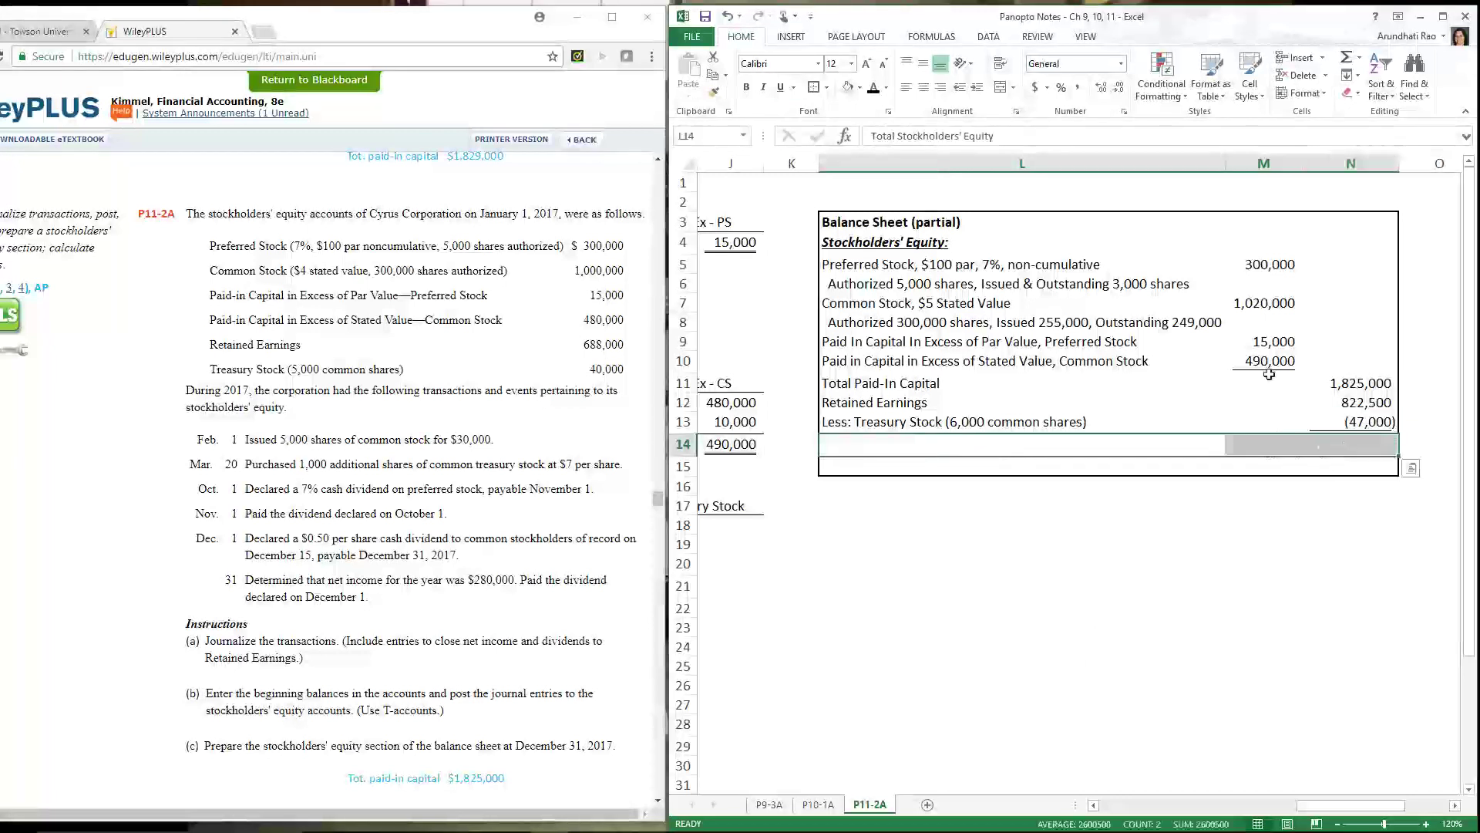
click(874, 89)
click(1002, 607)
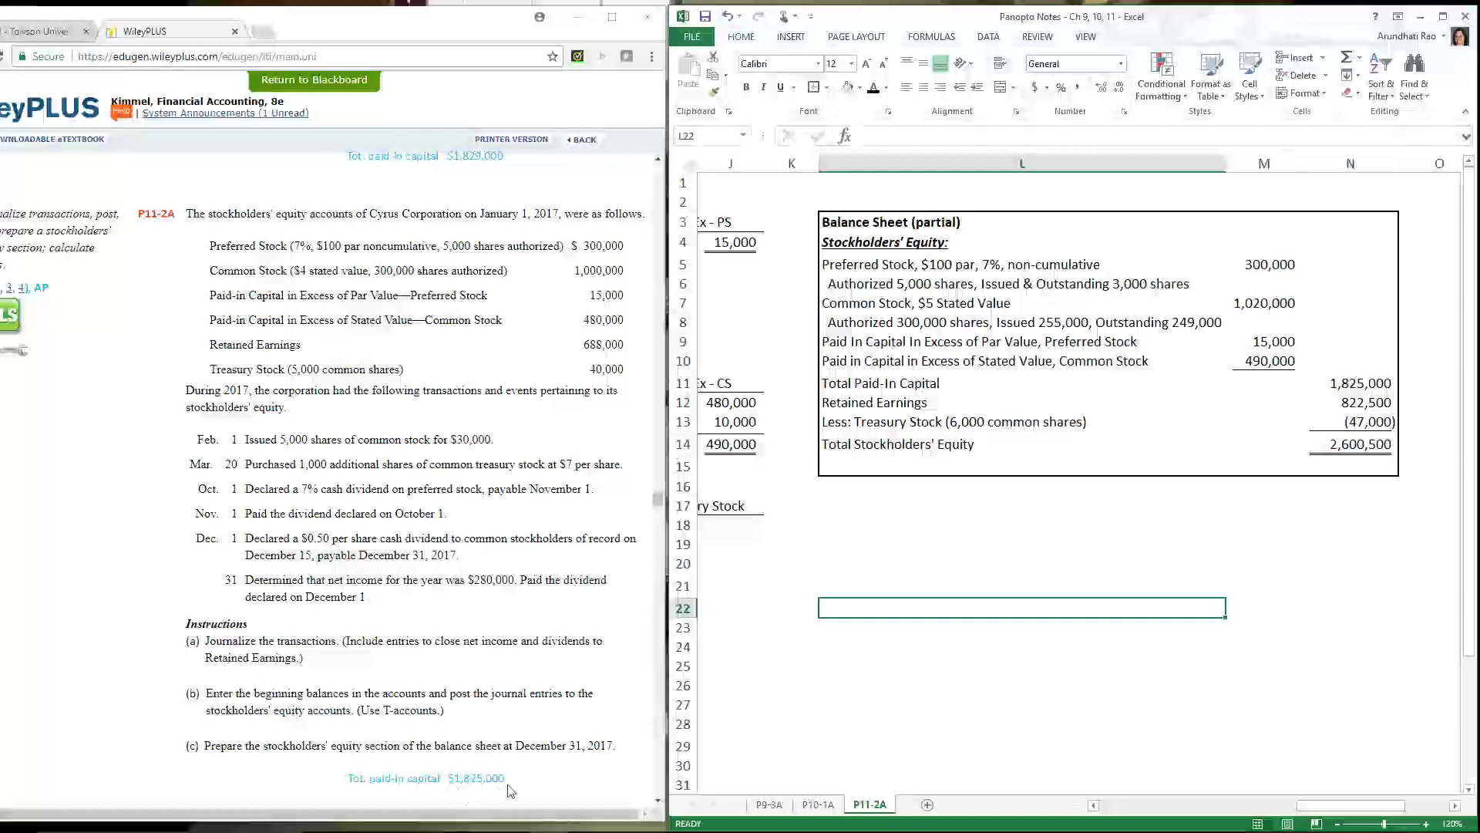
click(1357, 383)
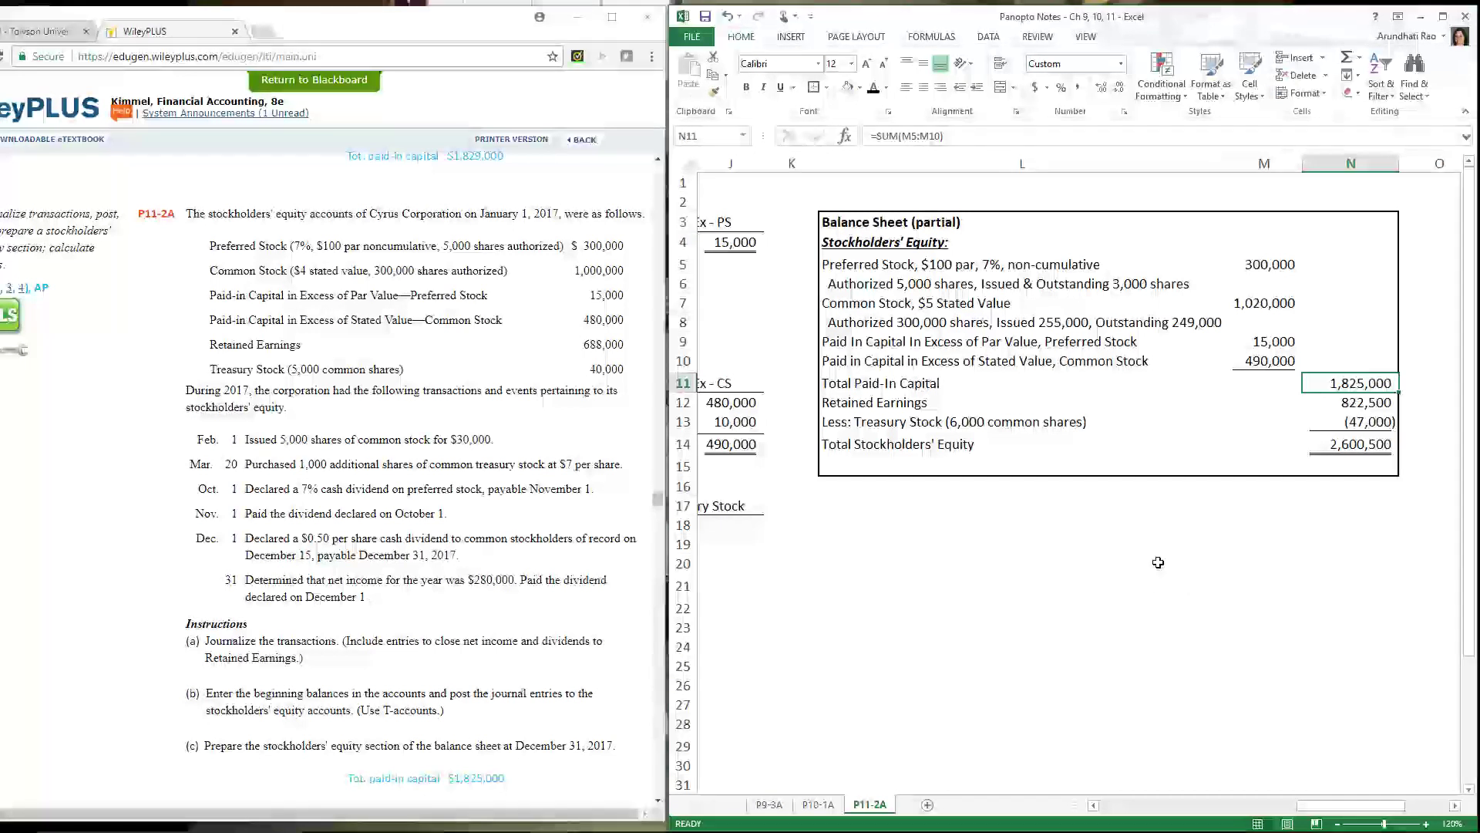
mouse_move(587, 821)
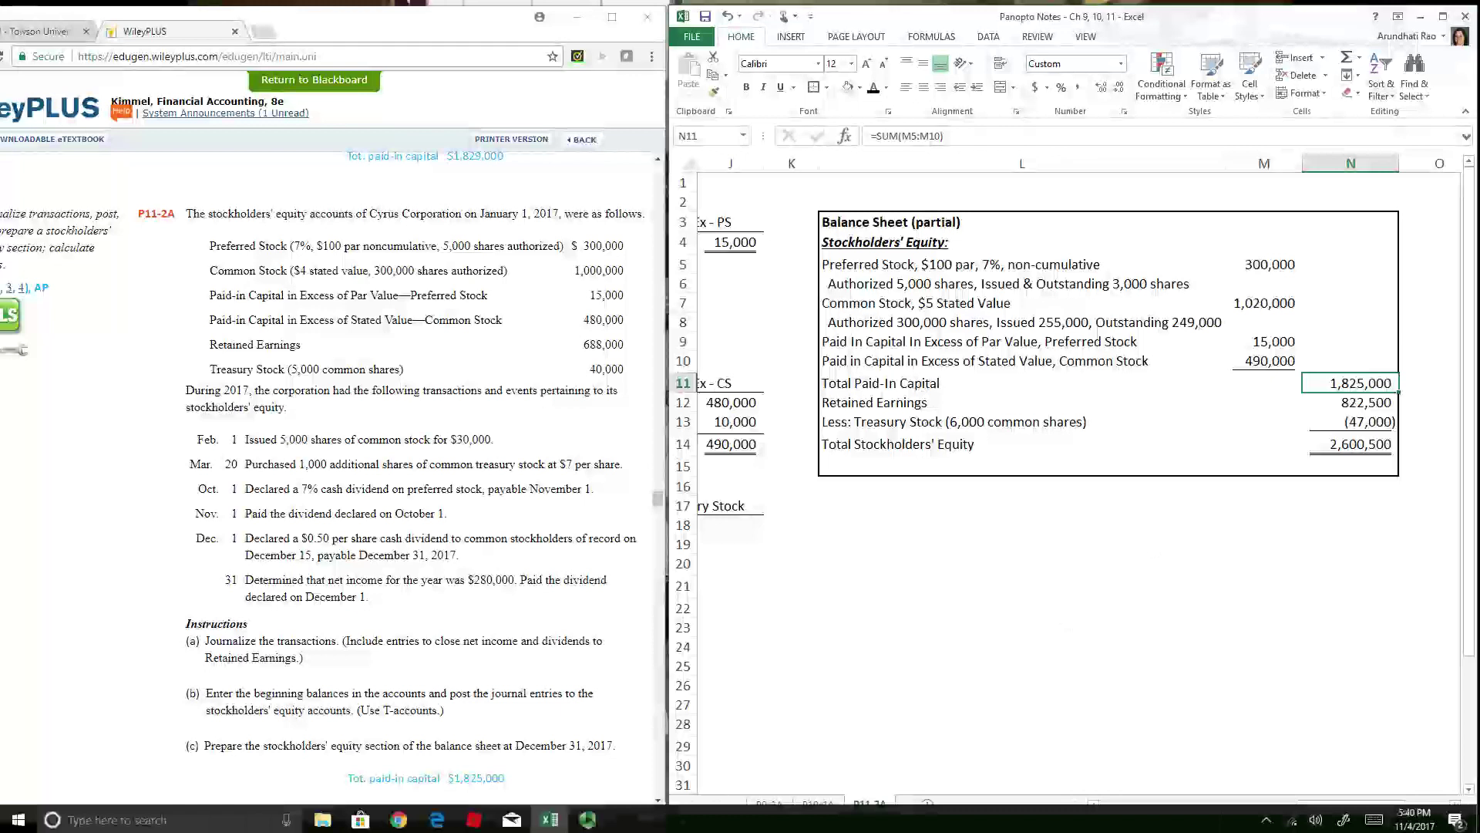
click(587, 820)
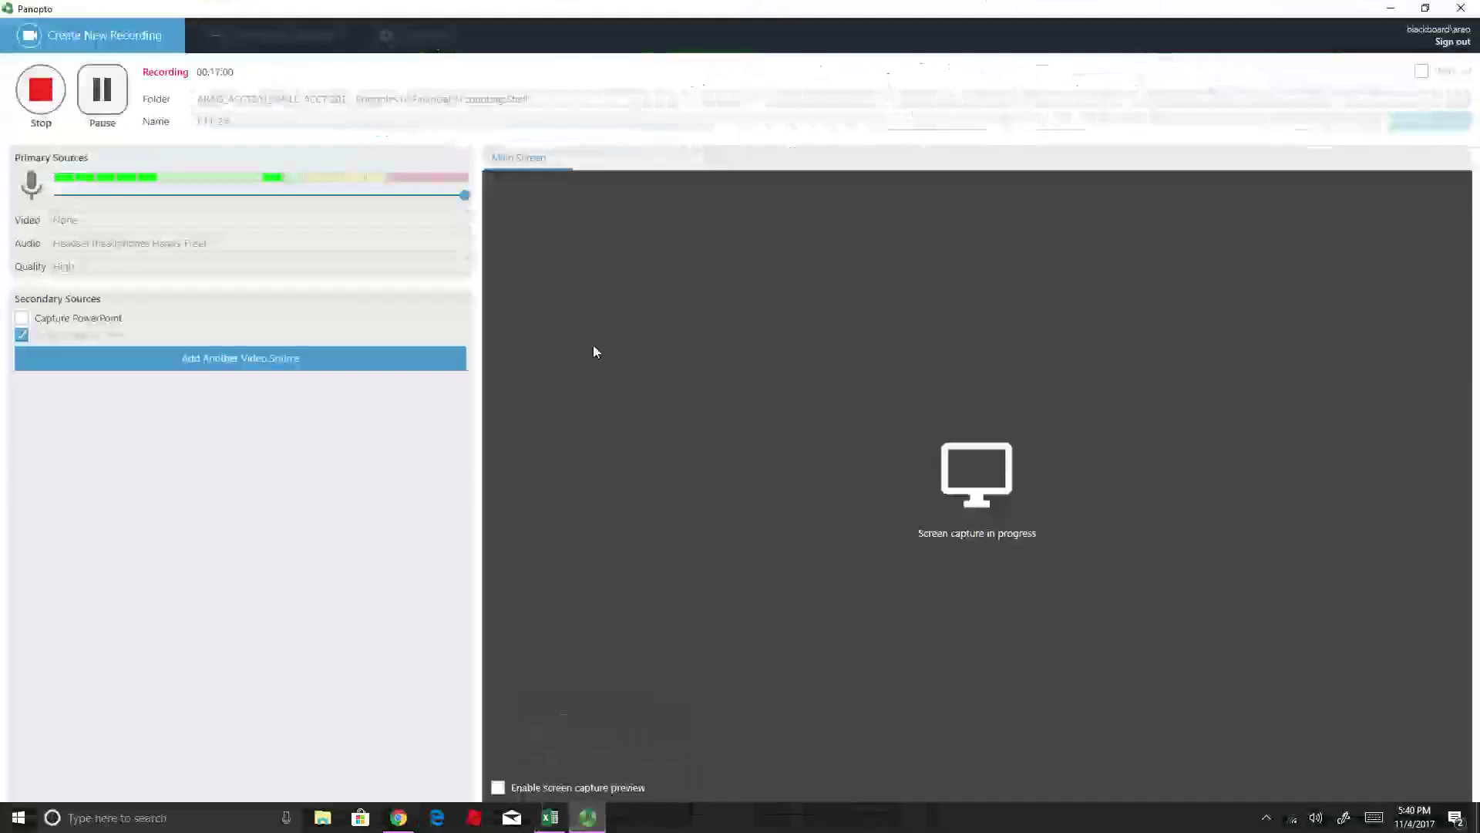